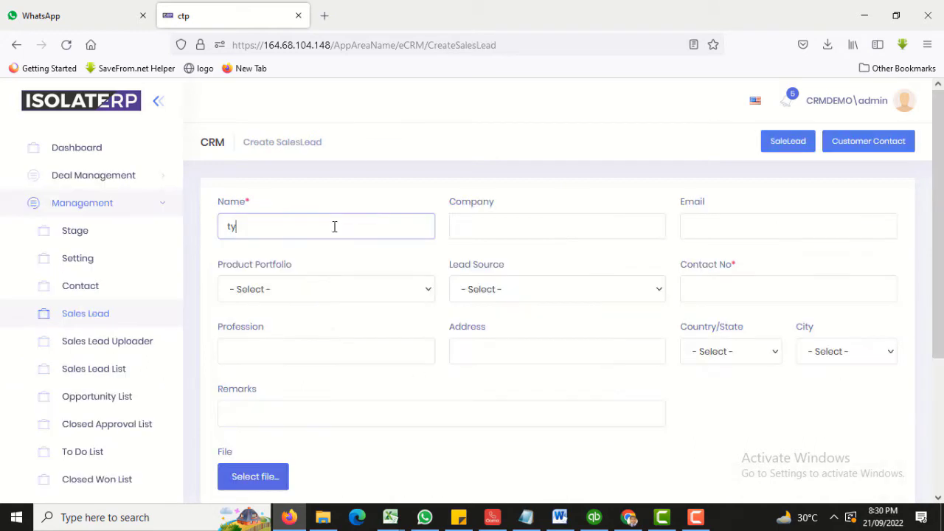
Clear the stray text from the Name field of the Create SalesLead form.
key(BackSpace)
key(BackSpace)
click(263, 228)
click(727, 290)
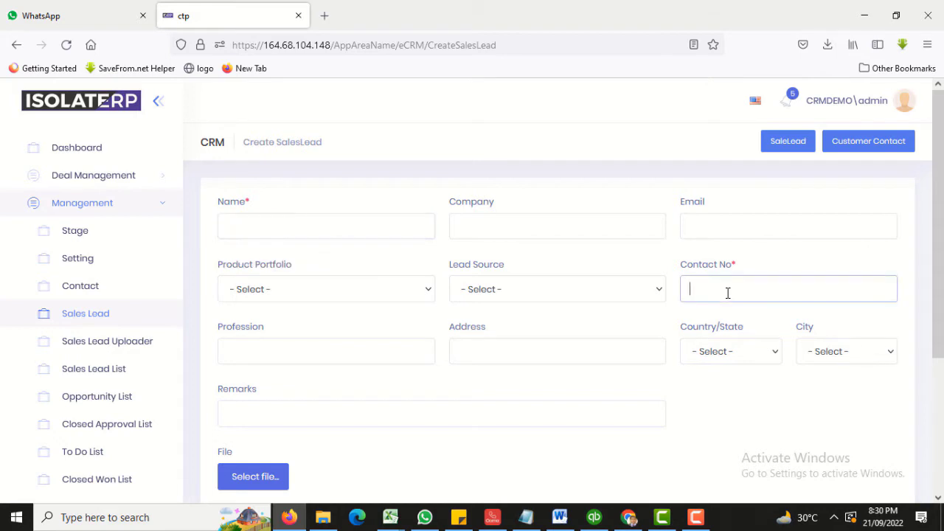
Look through the Product Portfolio, Lead Source, Country and City lists without choosing anything.
click(318, 293)
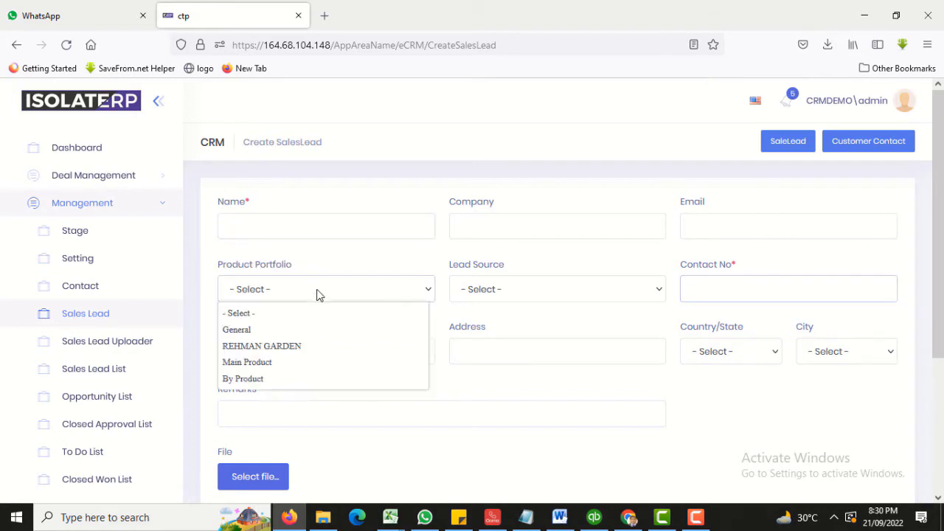
click(586, 292)
click(737, 354)
click(853, 360)
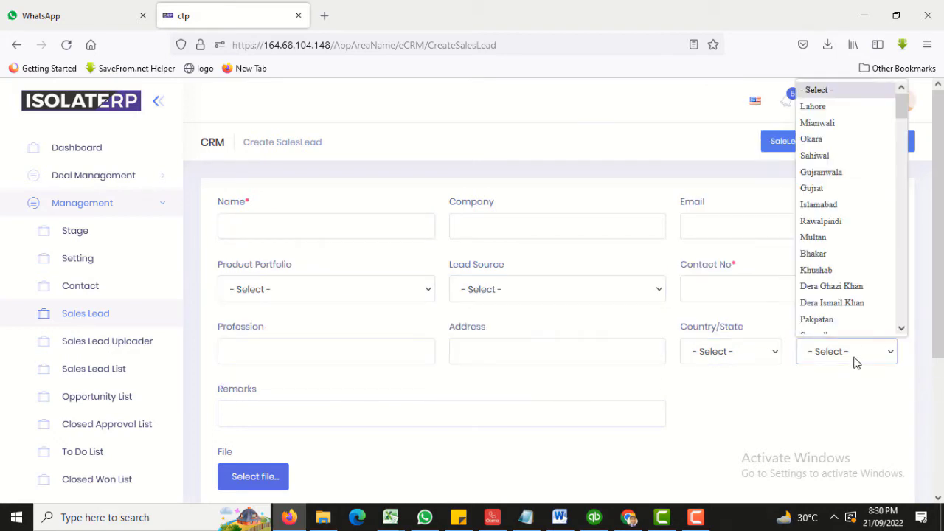
key(d)
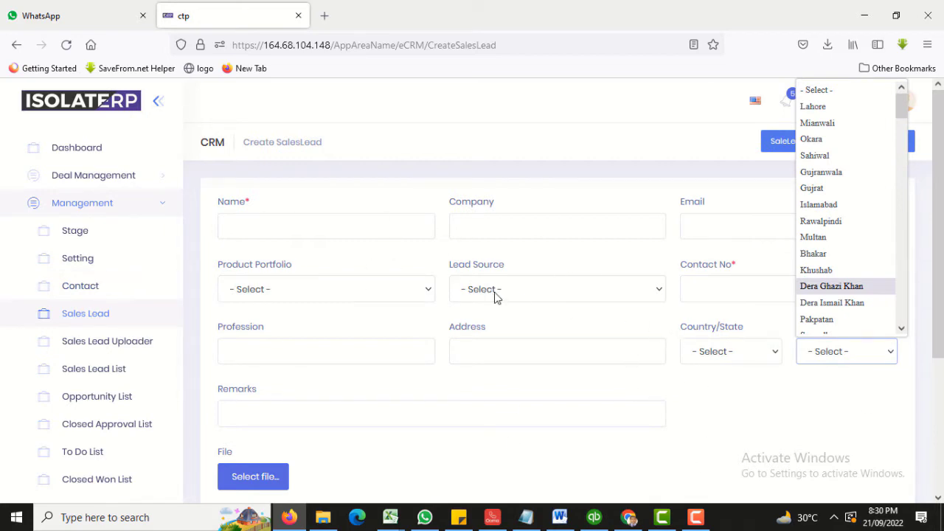
click(447, 235)
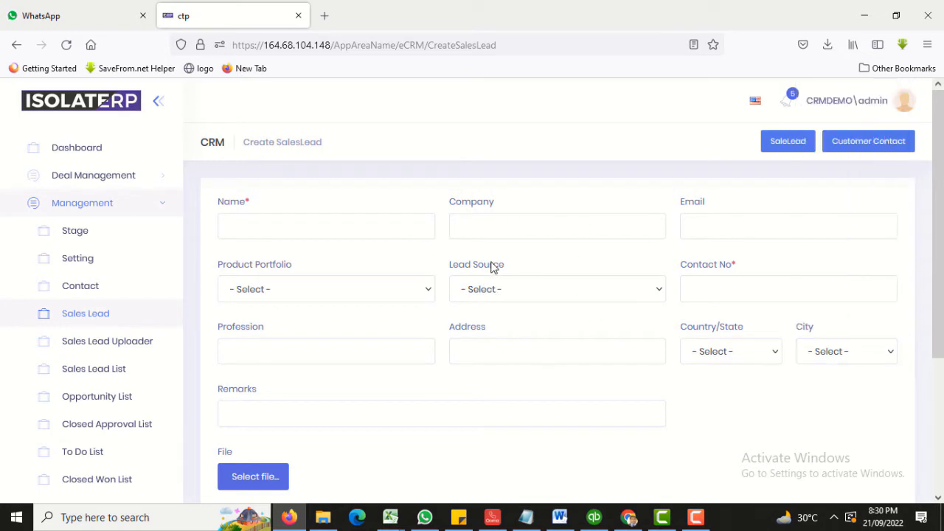
scroll(395, 371, down, 1)
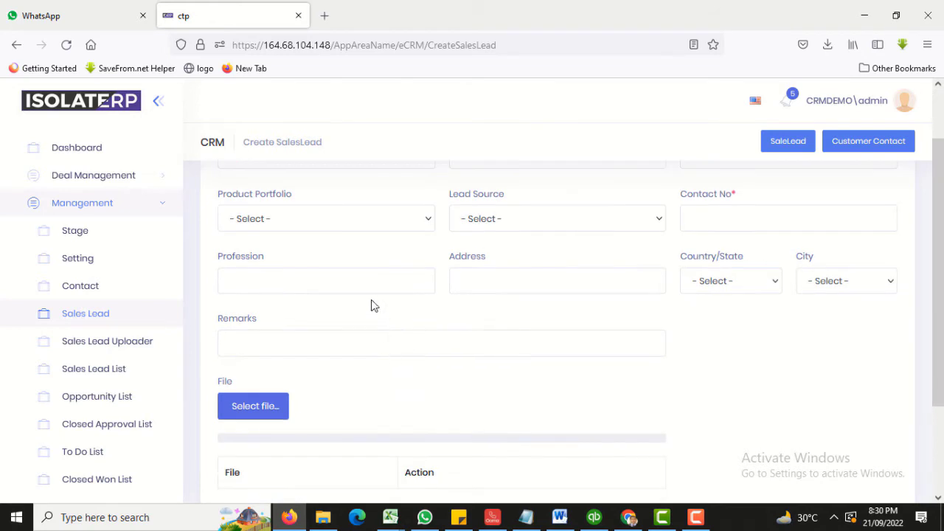
scroll(369, 339, down, 1)
scroll(457, 350, up, 2)
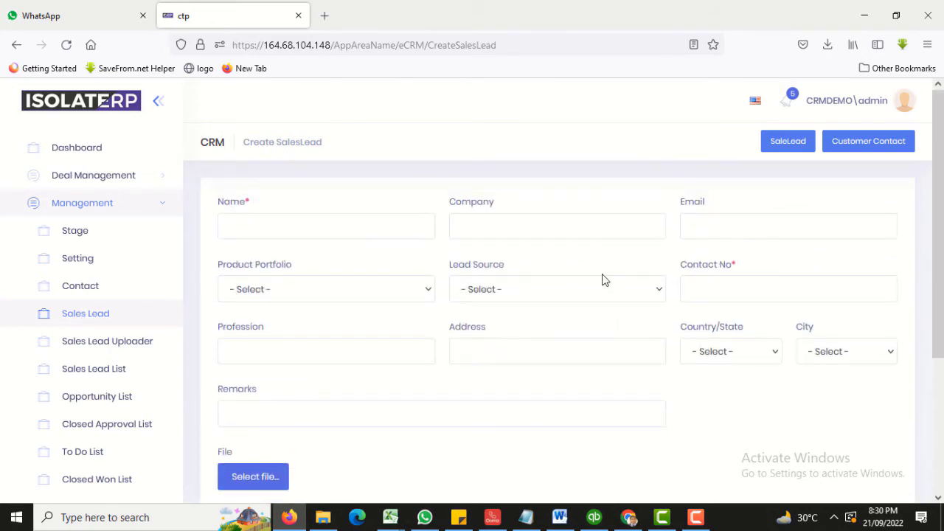
click(396, 224)
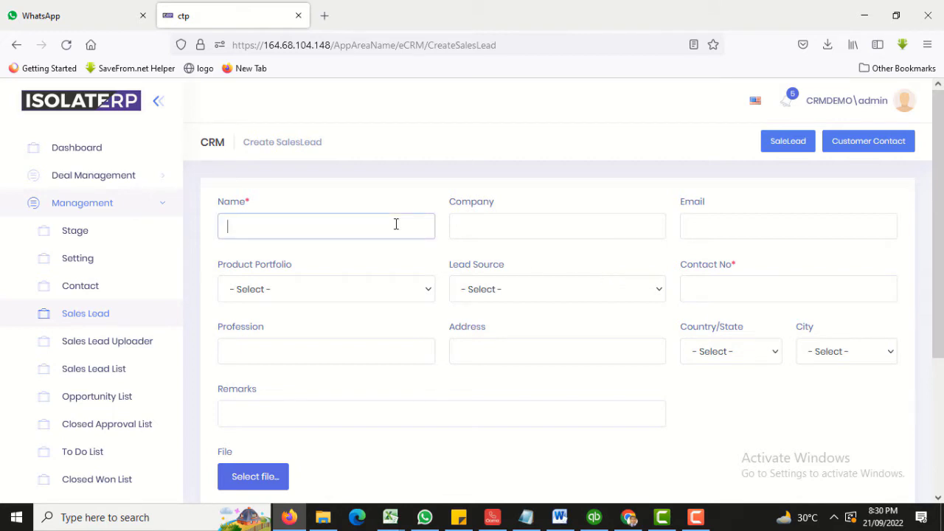
Enter the lead's name and set the Product Portfolio to Main Product.
text(Ahsan)
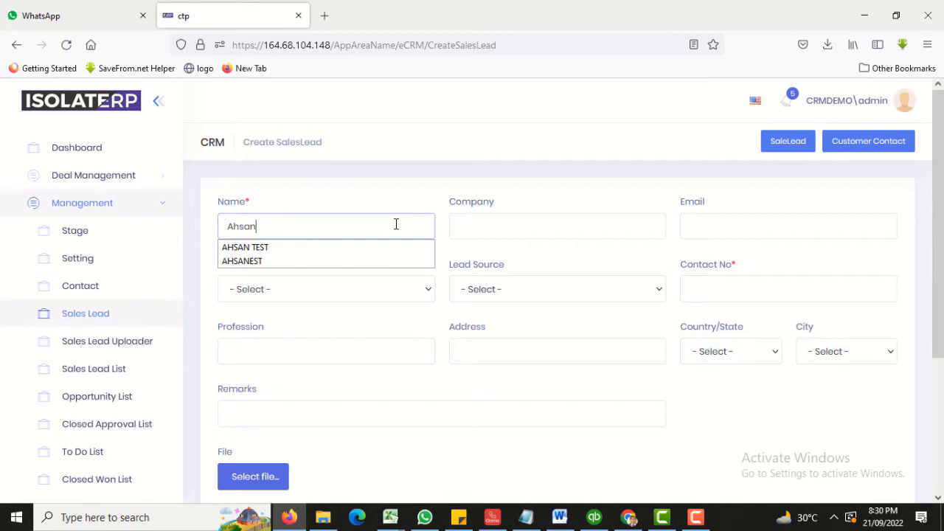
key(Tab)
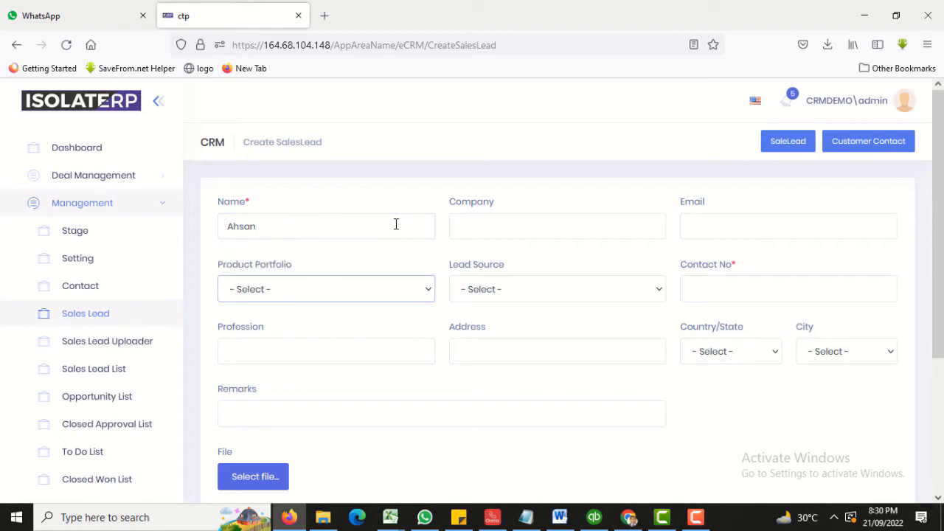
click(487, 225)
key(Tab)
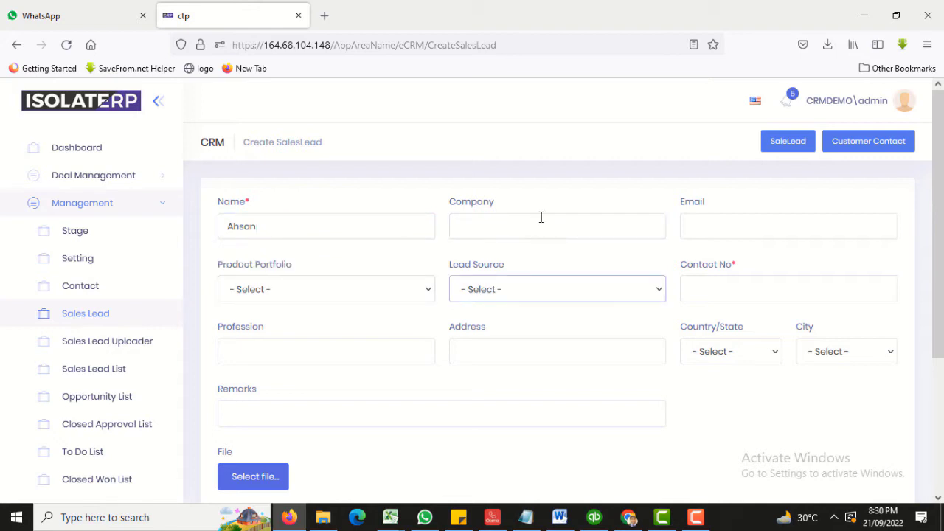
click(311, 290)
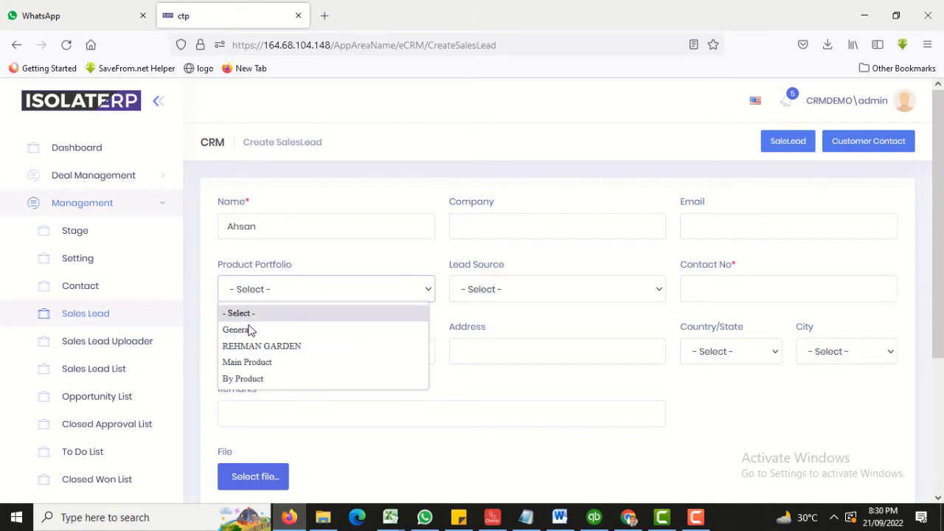
click(255, 361)
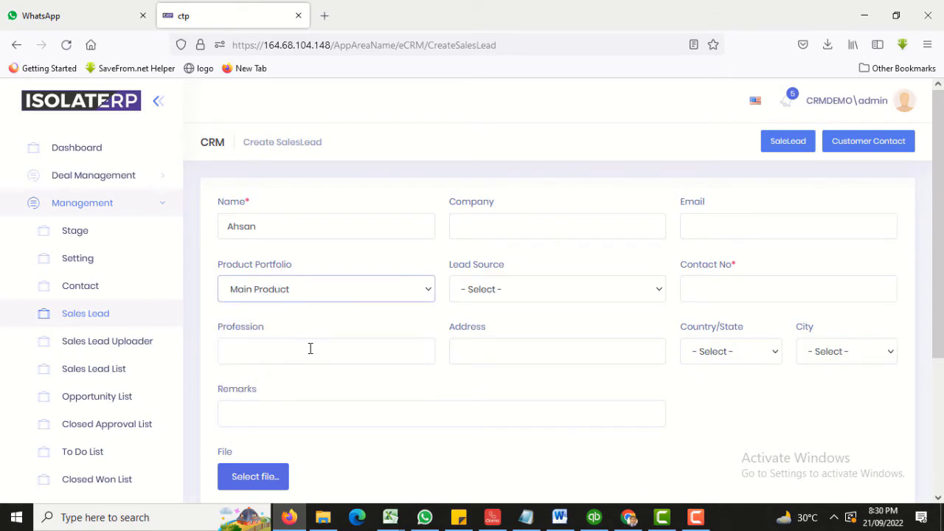
click(537, 290)
click(337, 283)
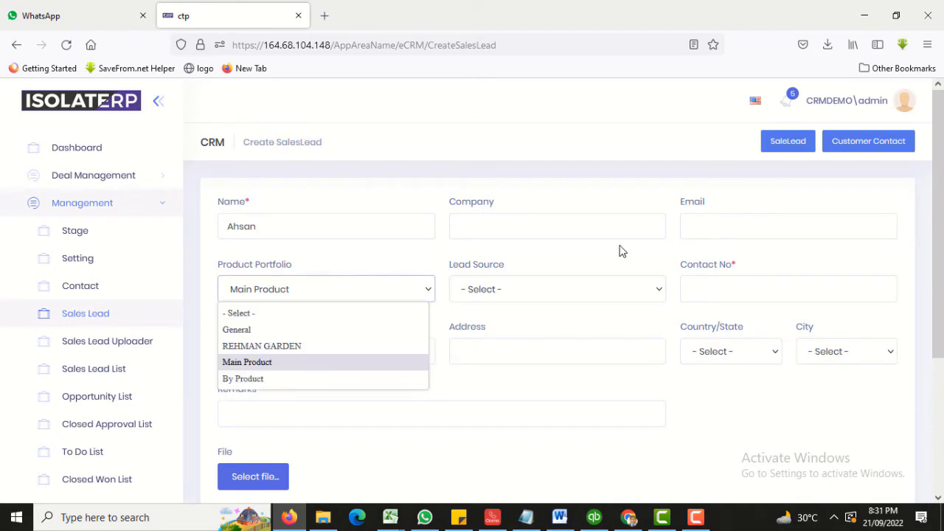
click(362, 264)
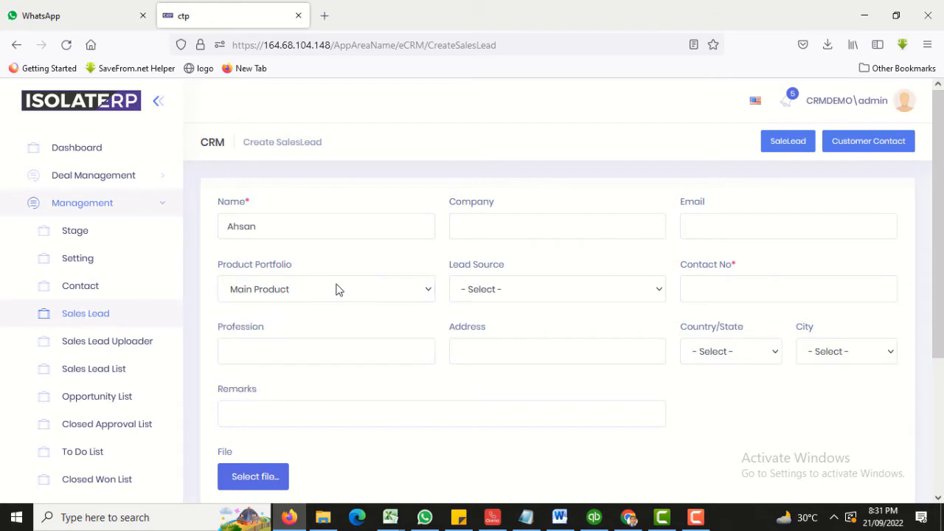
Browse the lead source, country and city lists, keeping Main Product as the portfolio.
click(618, 287)
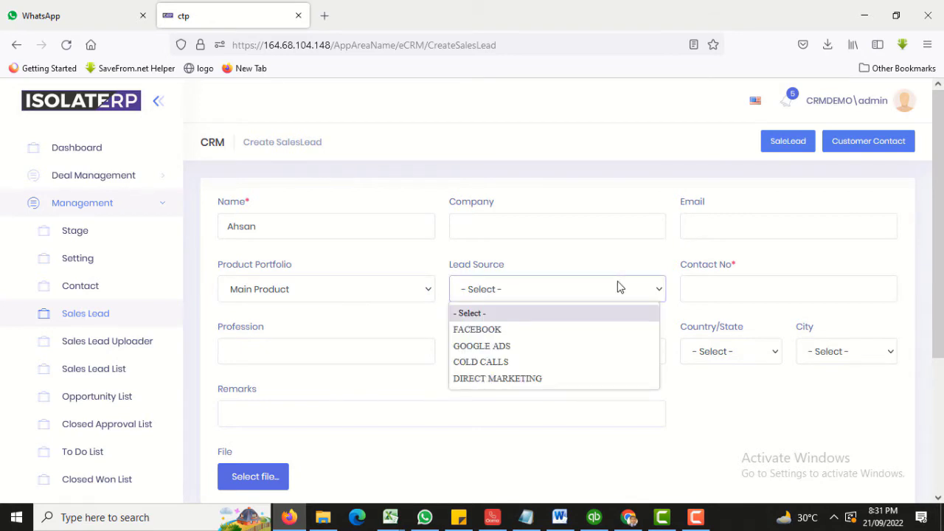
click(727, 365)
click(760, 358)
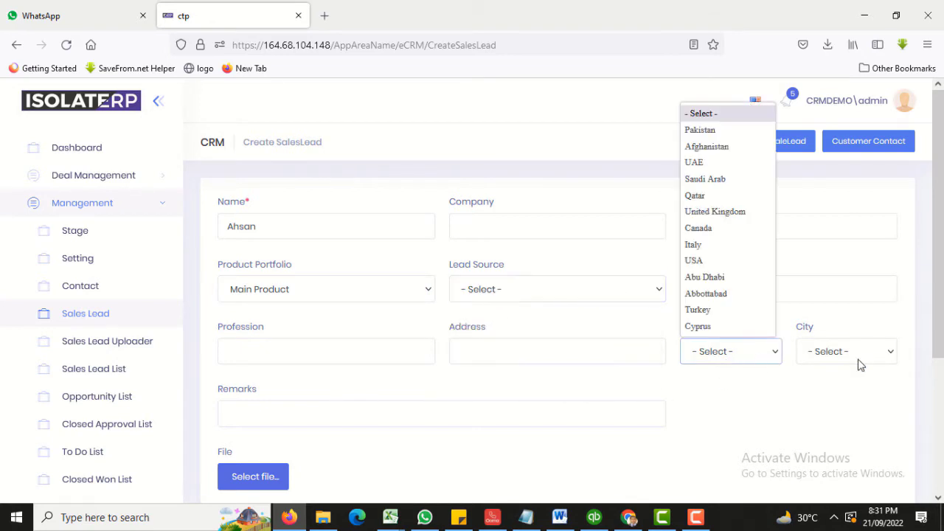
click(856, 363)
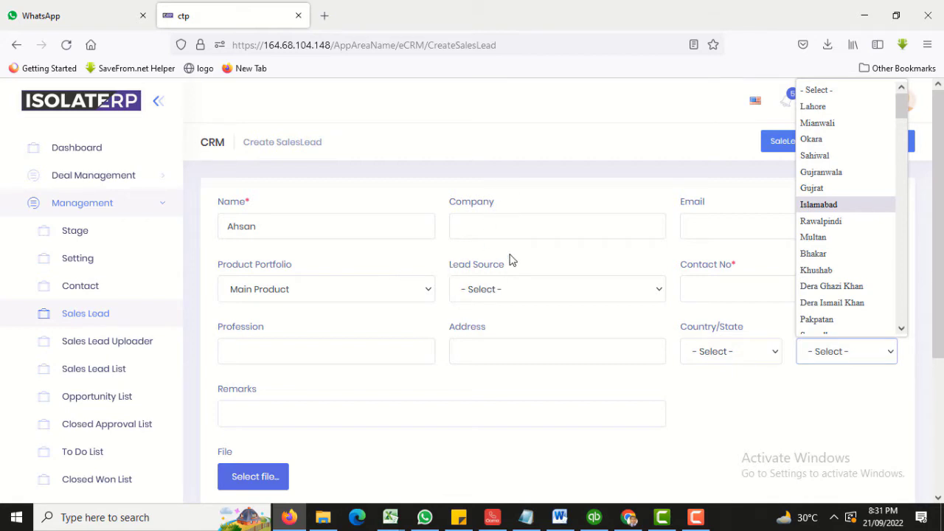
click(602, 259)
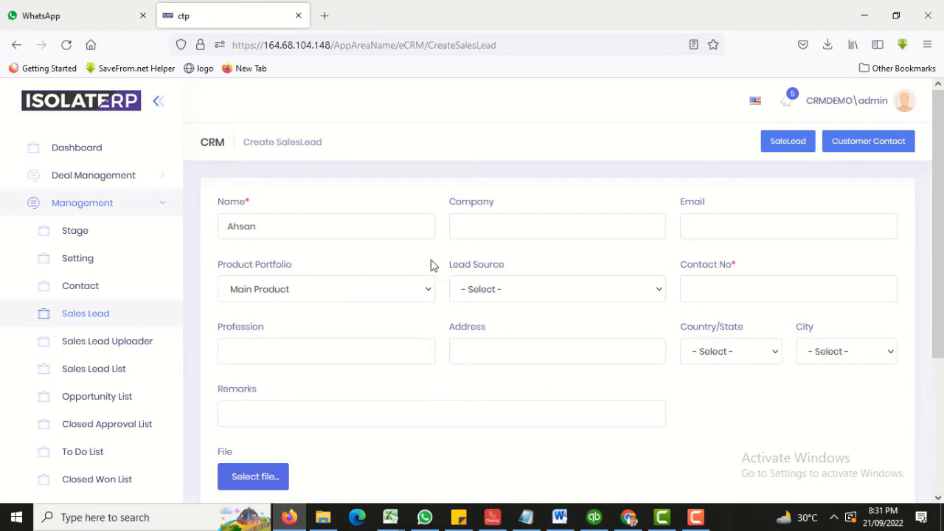
click(370, 289)
click(371, 289)
Set lead source GOOGLE ADS, country United Kingdom and city Rawalpindi.
click(466, 290)
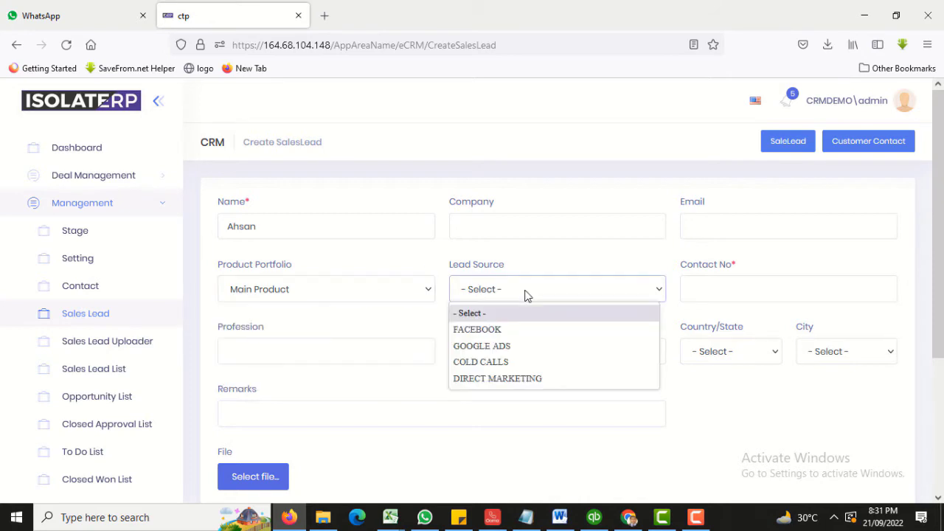
click(506, 344)
click(740, 347)
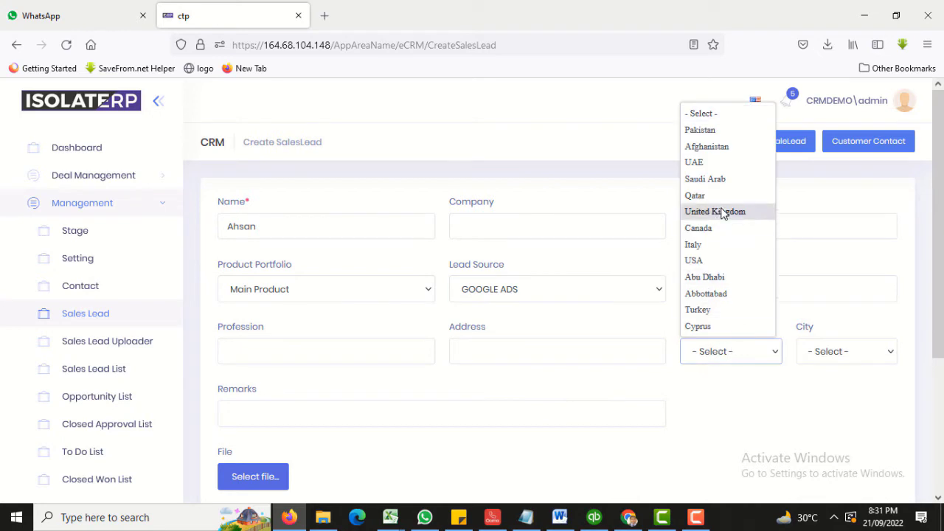
click(728, 211)
click(822, 357)
click(792, 249)
click(841, 351)
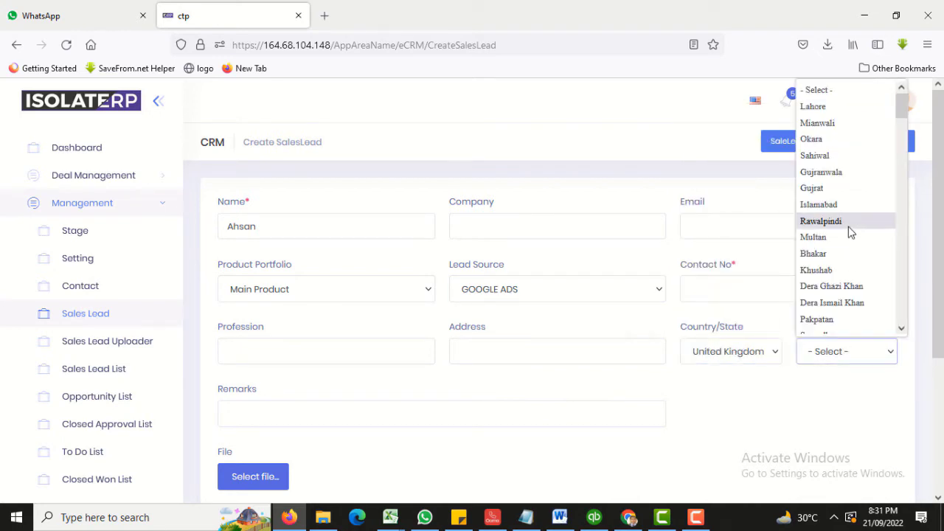
click(848, 223)
click(759, 281)
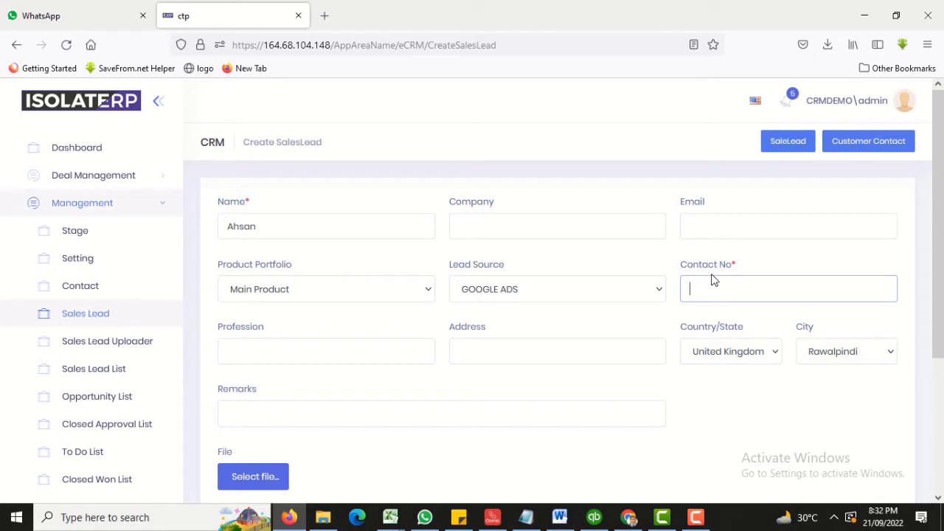
Enter the lead's contact number, retyping it after a mistake.
text(0102000000)
key(ctrl+a)
key(BackSpace)
Abandon attaching the LETTER HEAD file and save the sales lead without an attachment.
scroll(326, 358, down, 2)
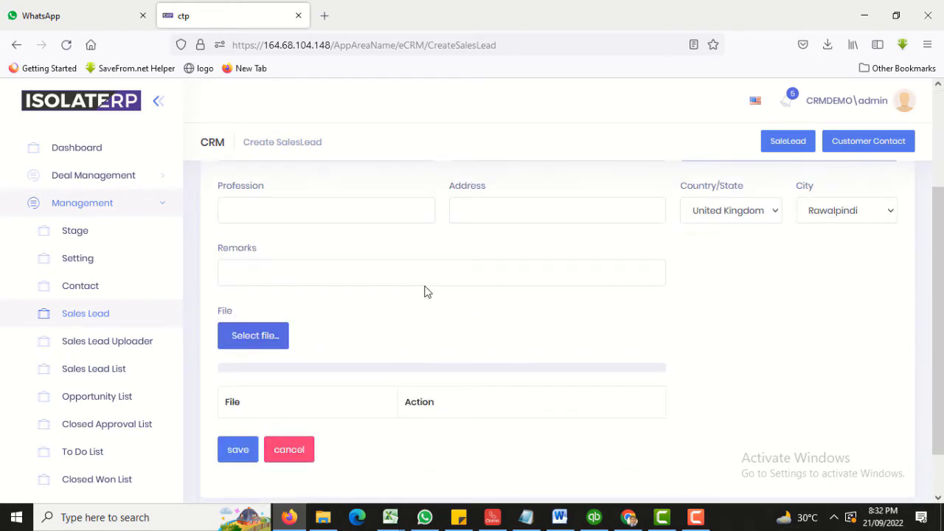
scroll(273, 329, up, 1)
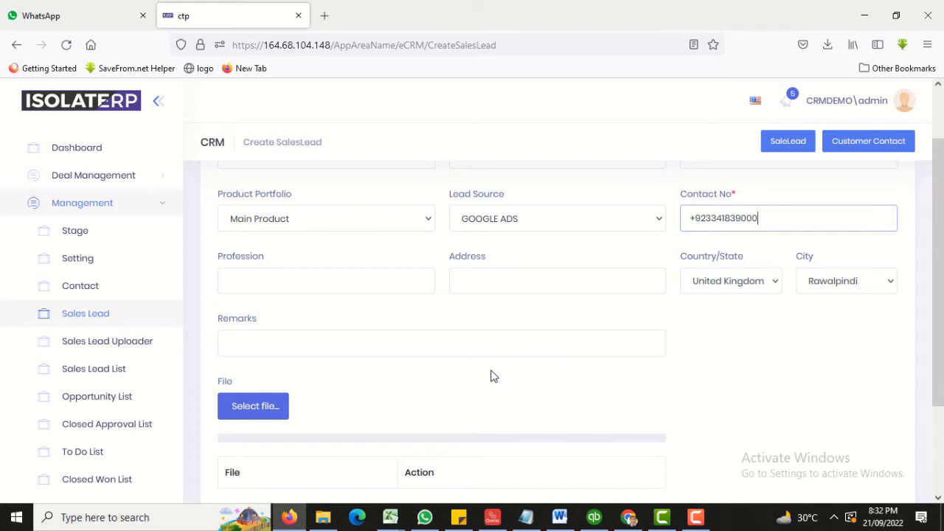
scroll(493, 376, down, 3)
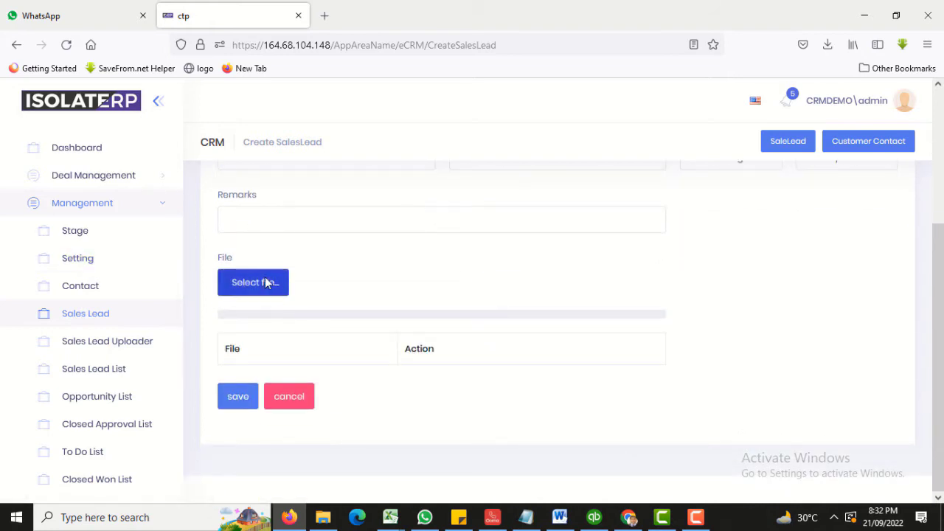
click(270, 281)
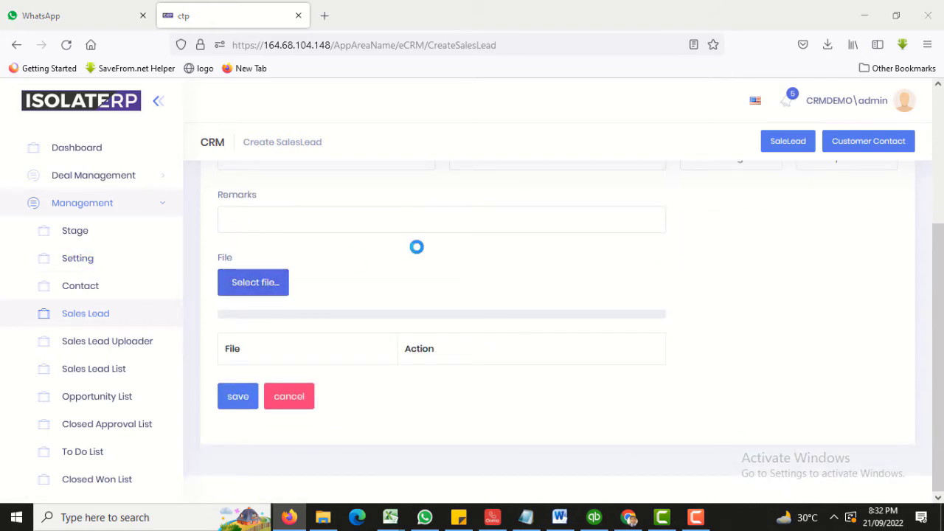
click(722, 356)
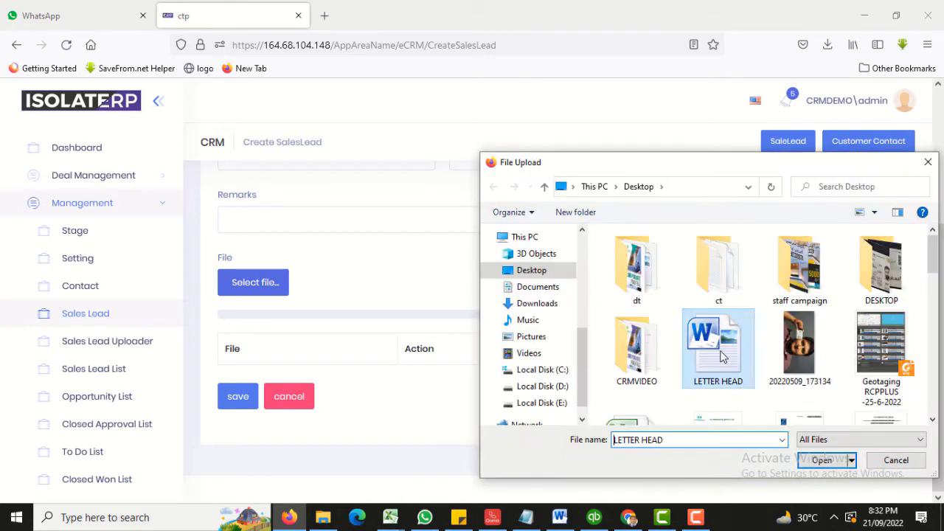
click(889, 463)
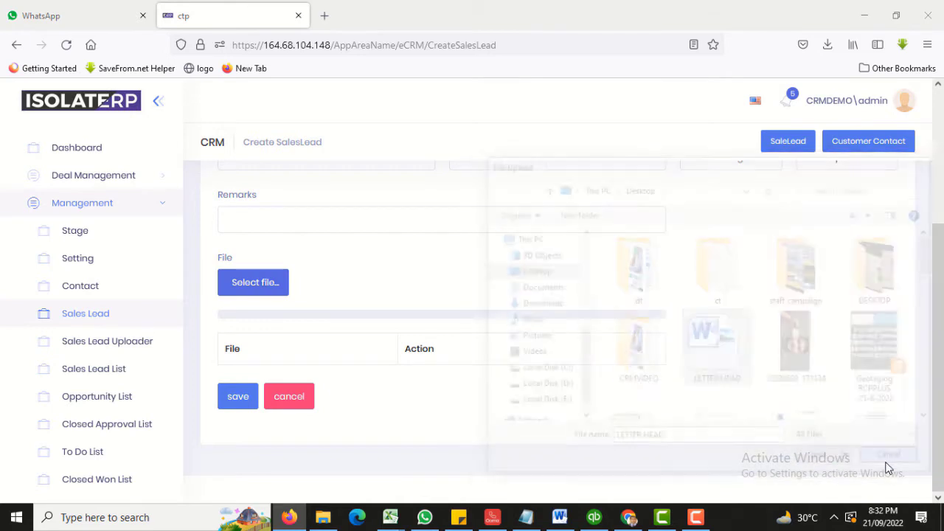
click(246, 398)
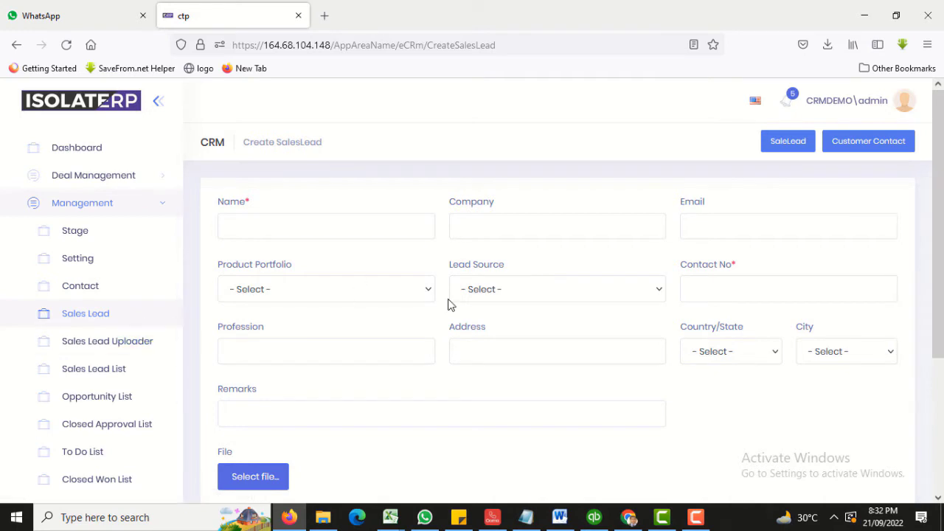
Open the Sales Lead List and view the saved Rawalpindi, Main Product lead dated 09/21/2022.
scroll(449, 299, down, 3)
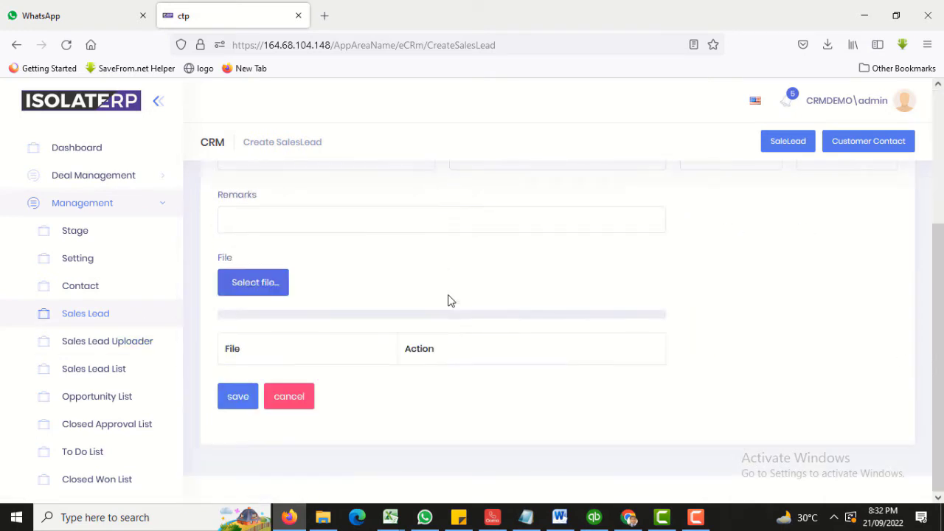
click(107, 350)
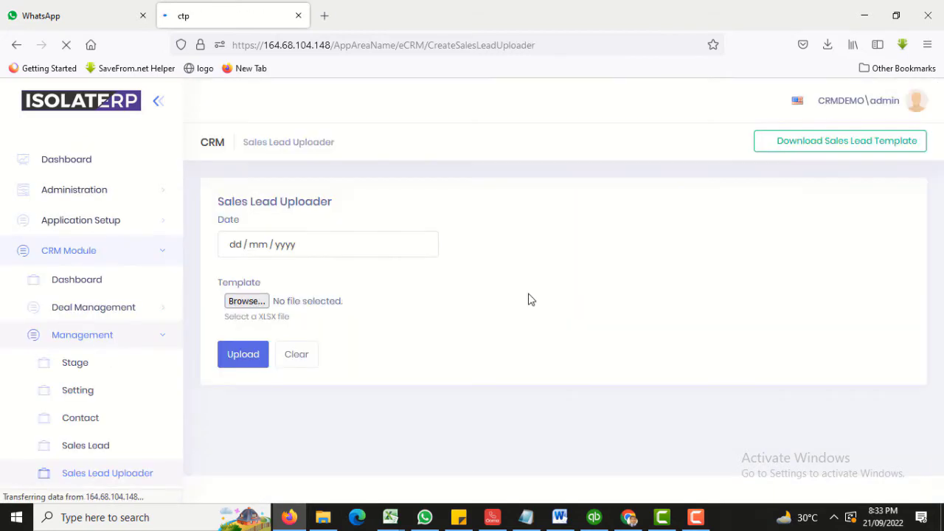
scroll(121, 310, down, 2)
click(103, 344)
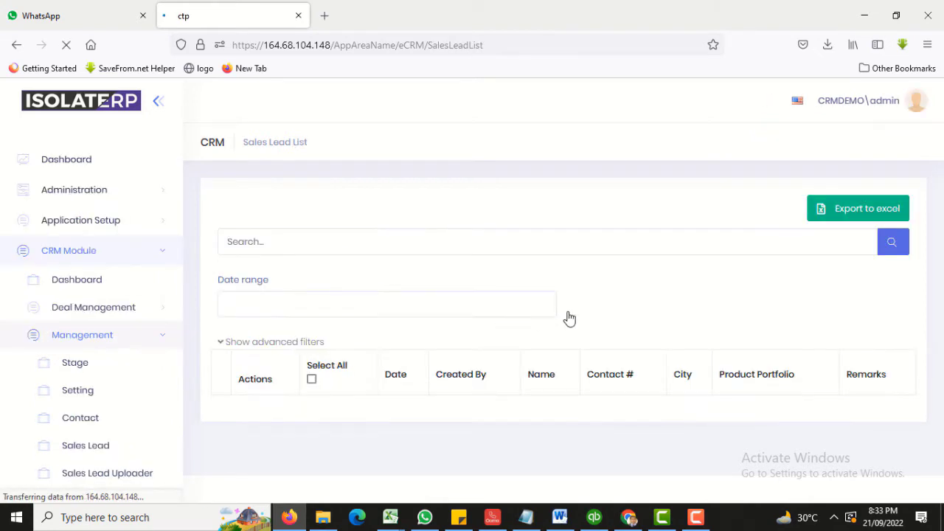
scroll(571, 318, down, 1)
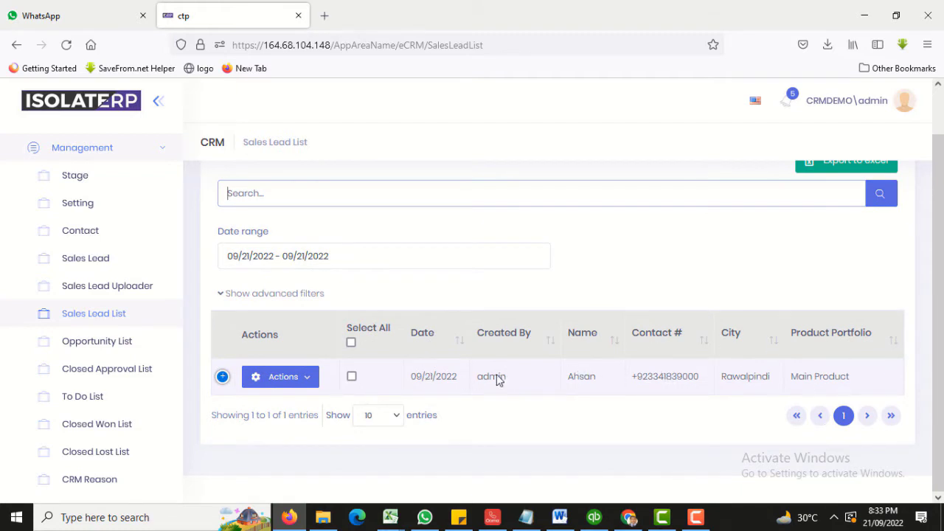
scroll(472, 347, up, 1)
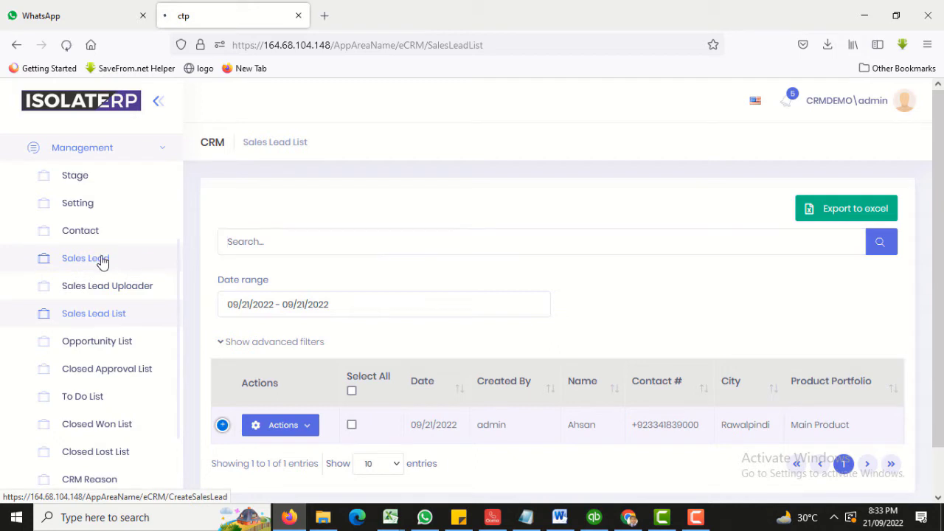
Return to the blank Create SalesLead form, then go to the Sales Lead Uploader page.
click(102, 262)
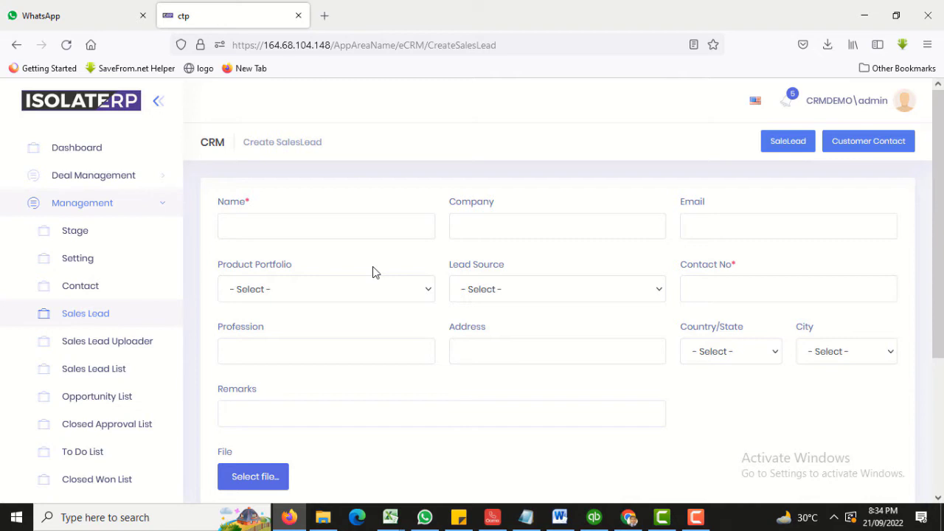
click(533, 37)
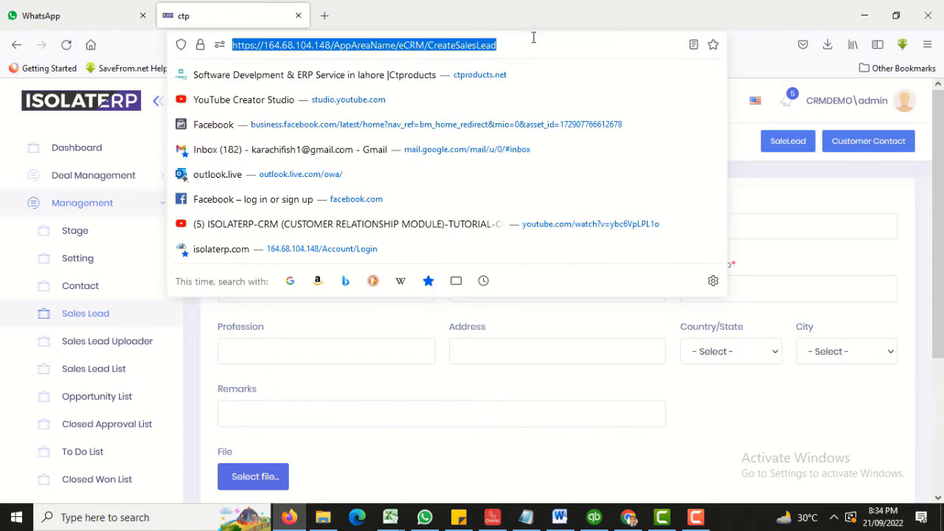
click(815, 214)
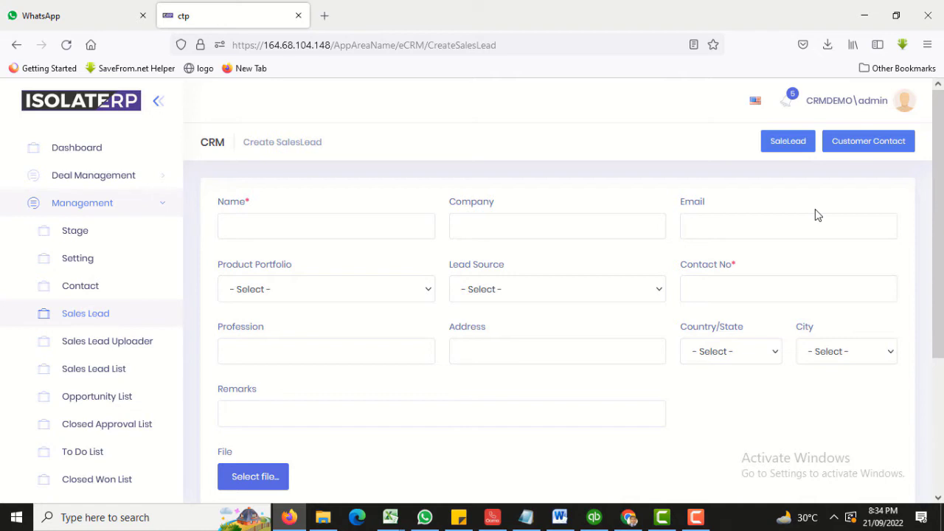
click(121, 350)
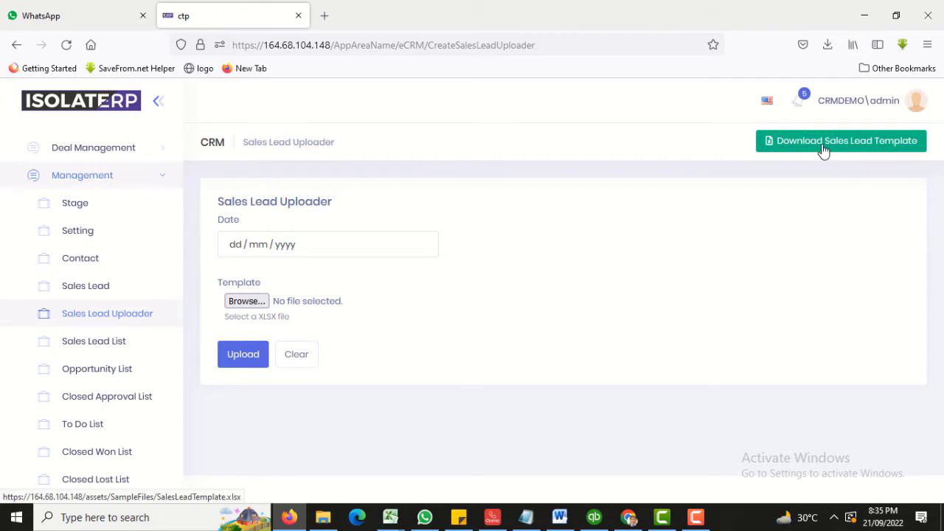
Download the sales lead template SalesLeadTemplate(7).xlsx and open it.
drag(824, 150, 643, 284)
click(862, 149)
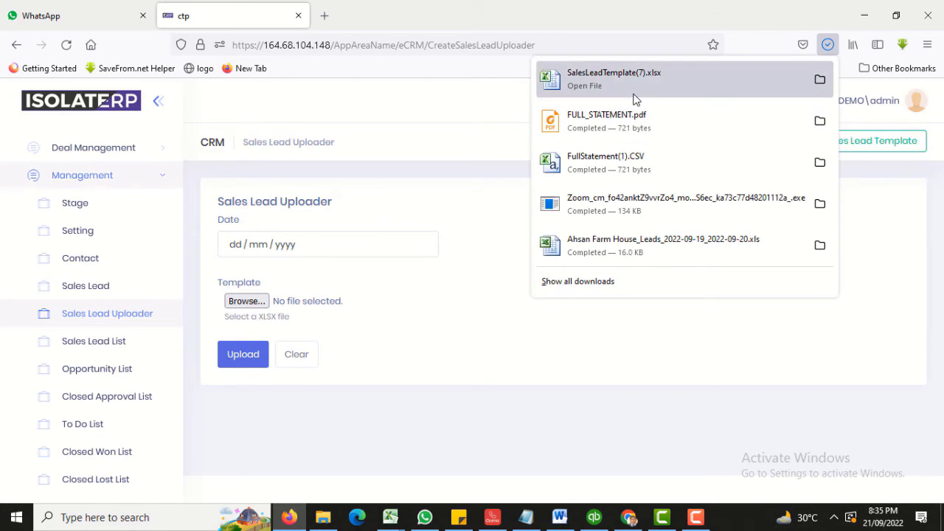
click(636, 96)
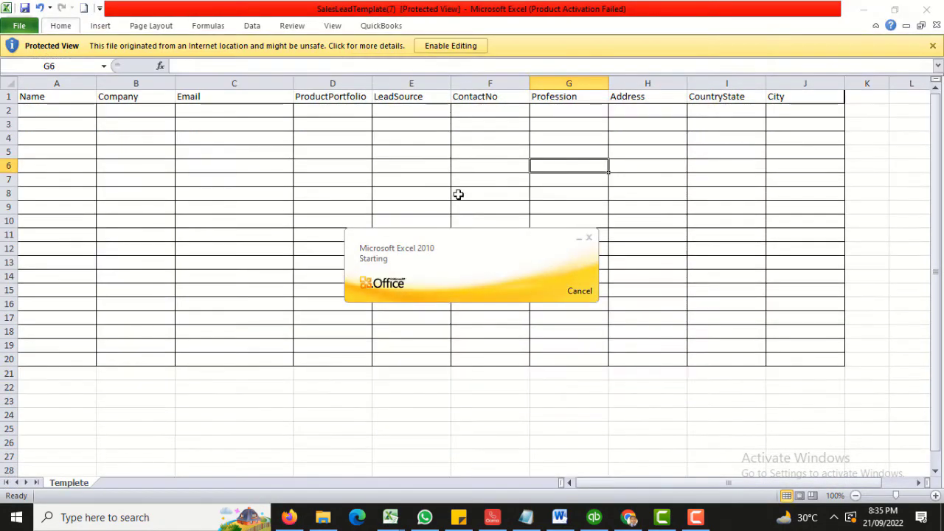
Enable editing in the SalesLeadTemplate(7) workbook and select cell A2.
click(460, 45)
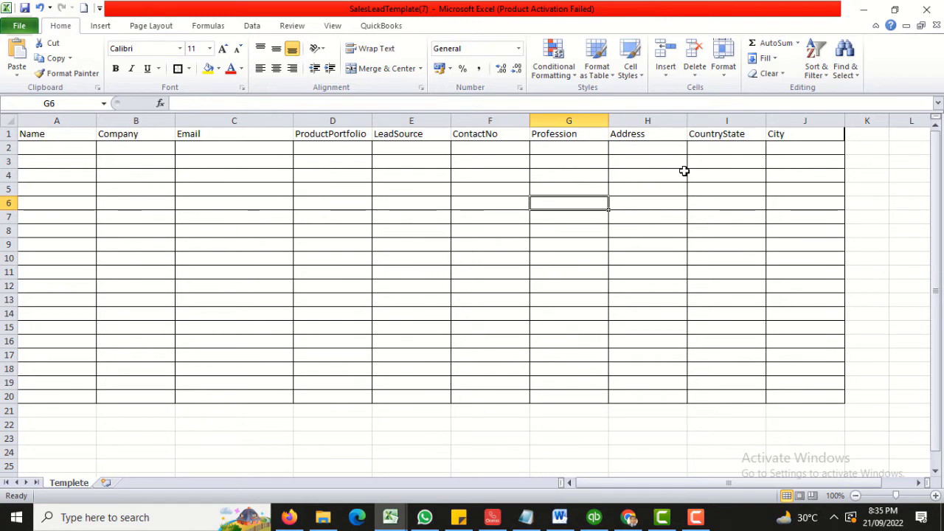
click(77, 152)
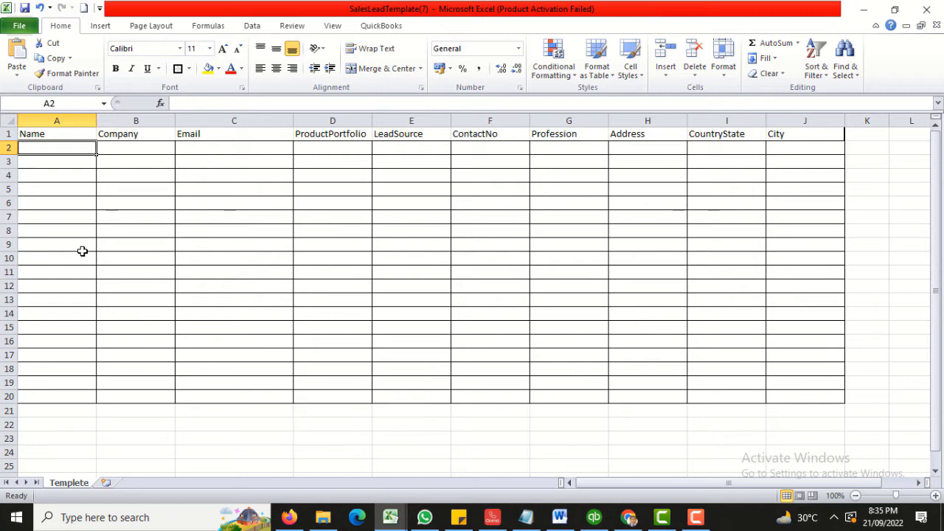
Enter ABC Test as the Name in A2, move to D2, and return to IsolateERP.
text(A)
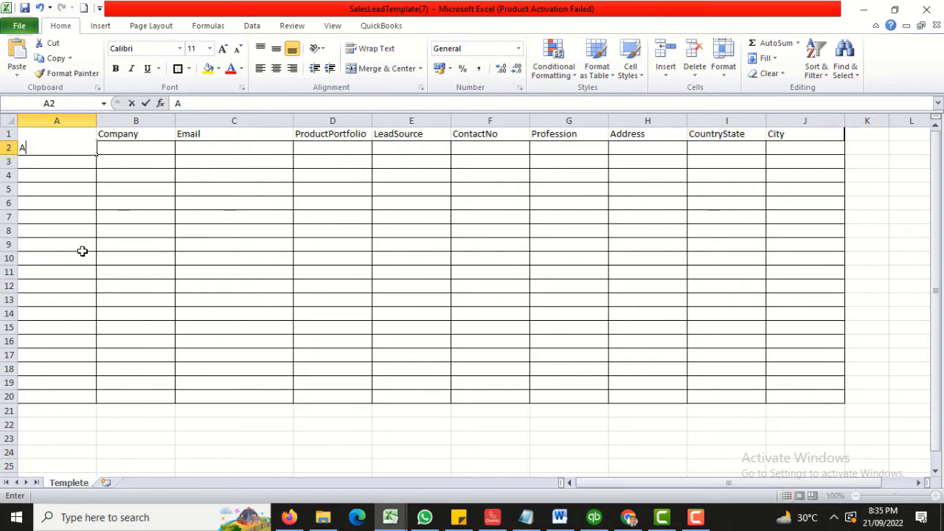
text(BC Te)
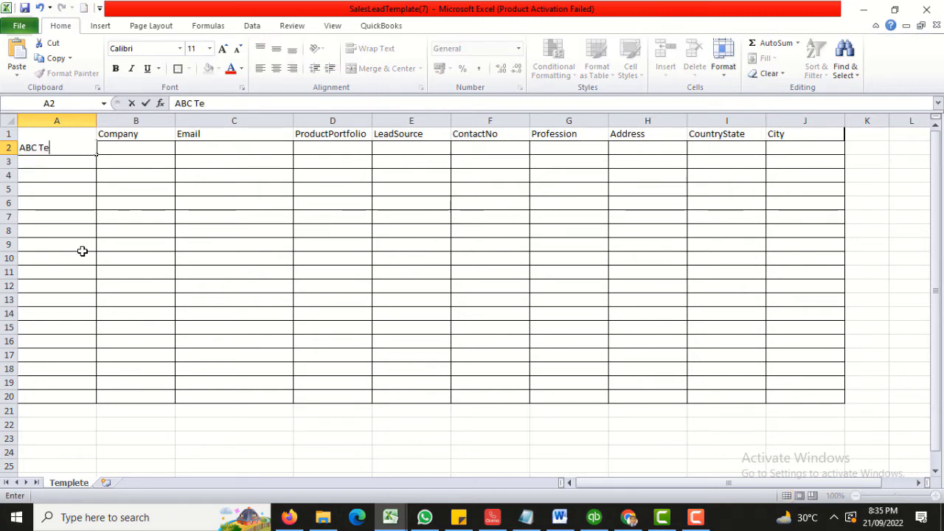
text(st)
click(122, 153)
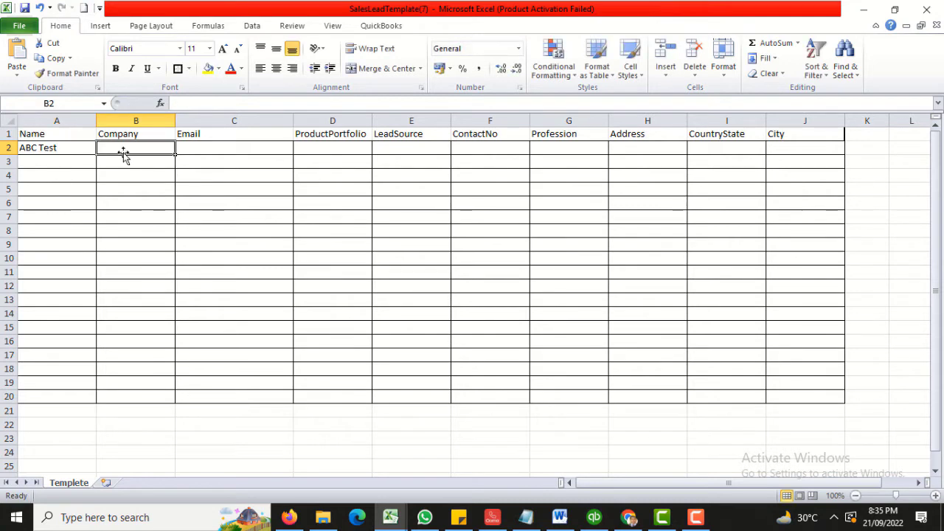
click(219, 148)
click(152, 149)
click(212, 152)
click(164, 148)
click(206, 152)
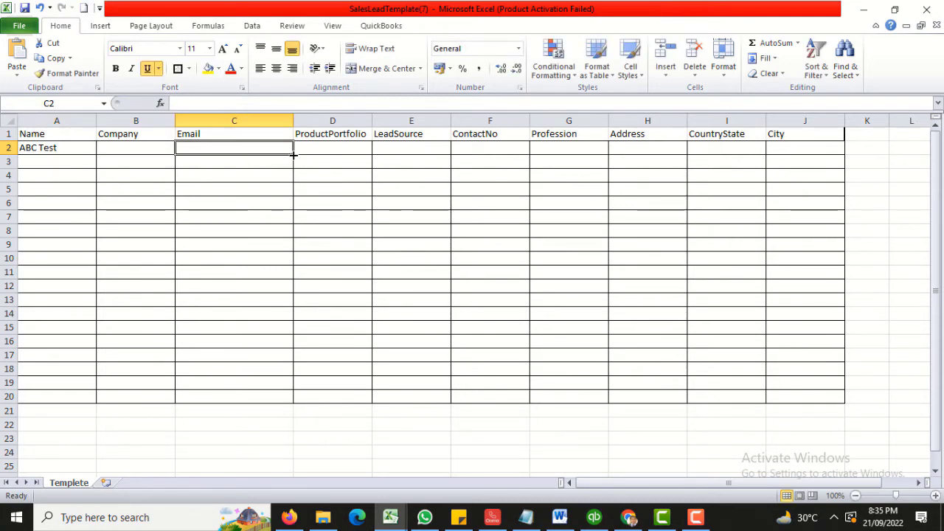
click(330, 151)
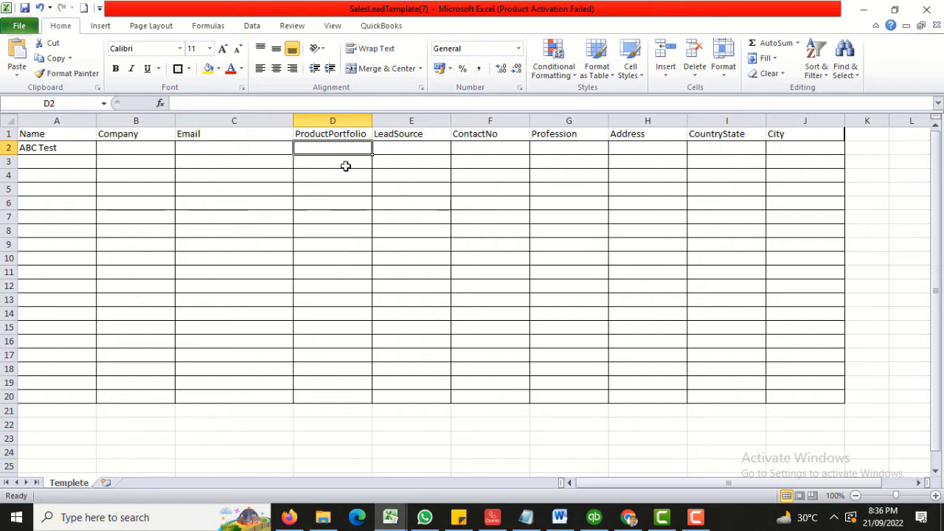
key(alt+Tab)
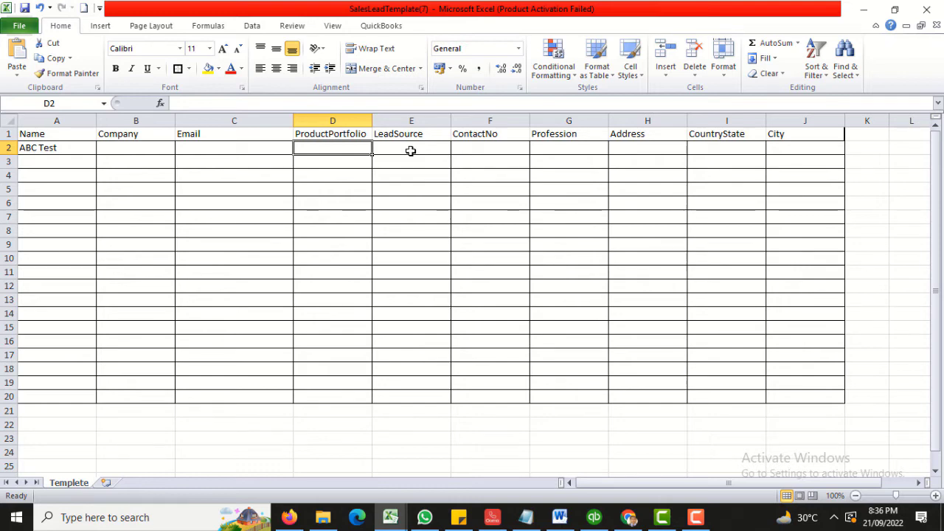
key(alt+Tab)
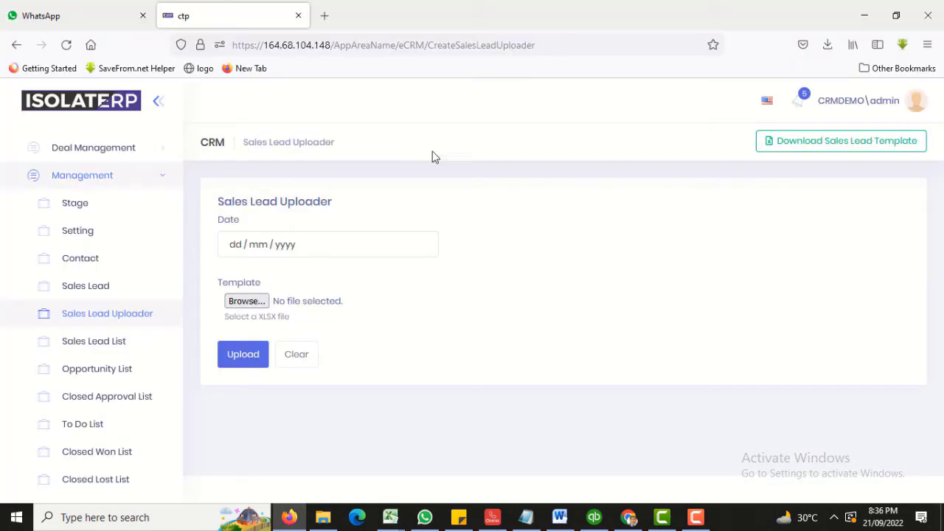
Review the Create SalesLead Product Portfolio and Lead Source options, then return to the Excel template.
click(69, 293)
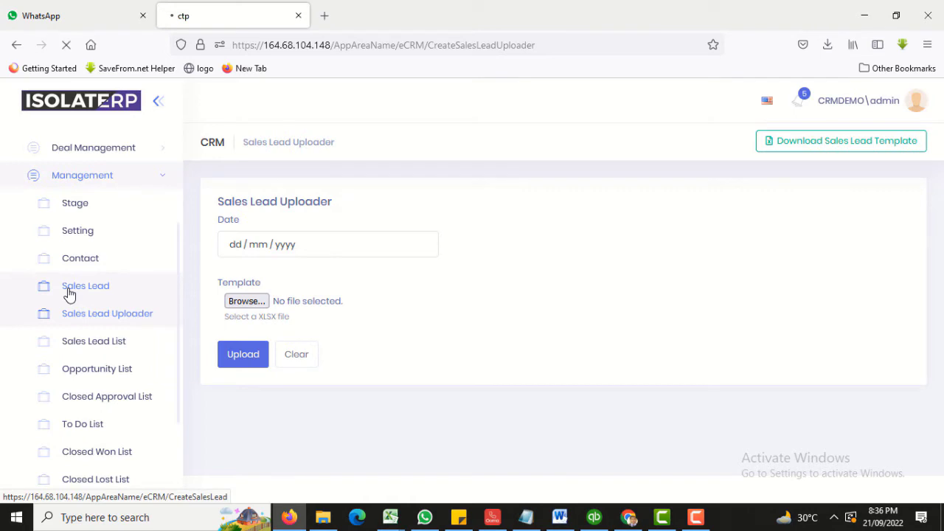
click(299, 290)
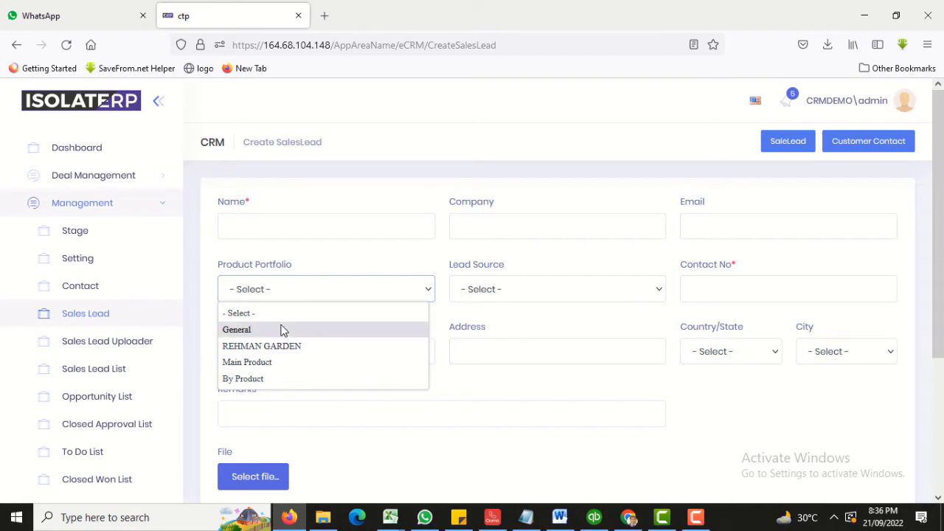
click(549, 297)
click(550, 295)
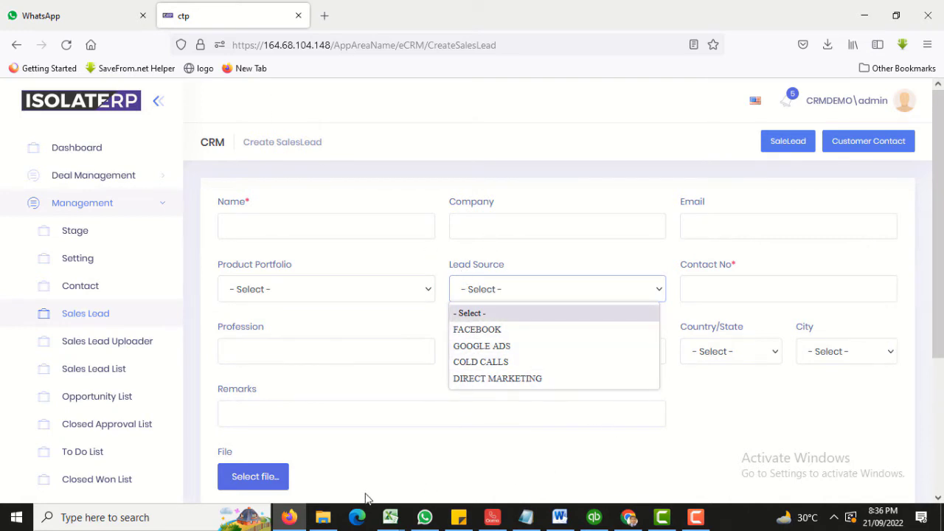
click(391, 517)
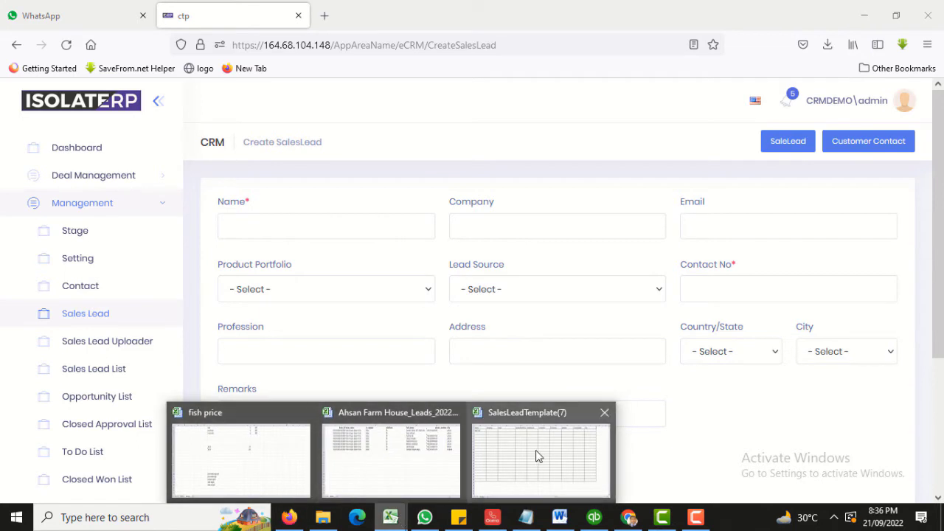
click(537, 452)
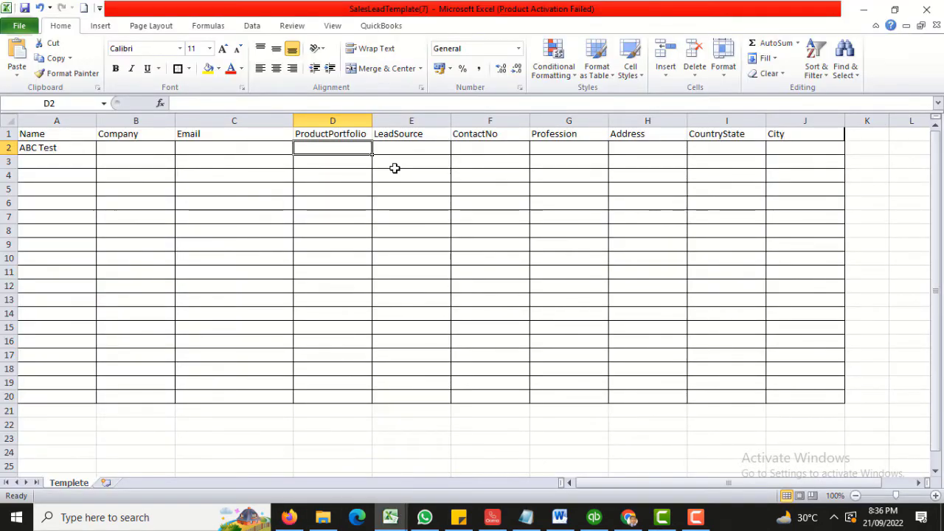
Fill row 2 with product portfolio General and lead source Facebook.
text(General)
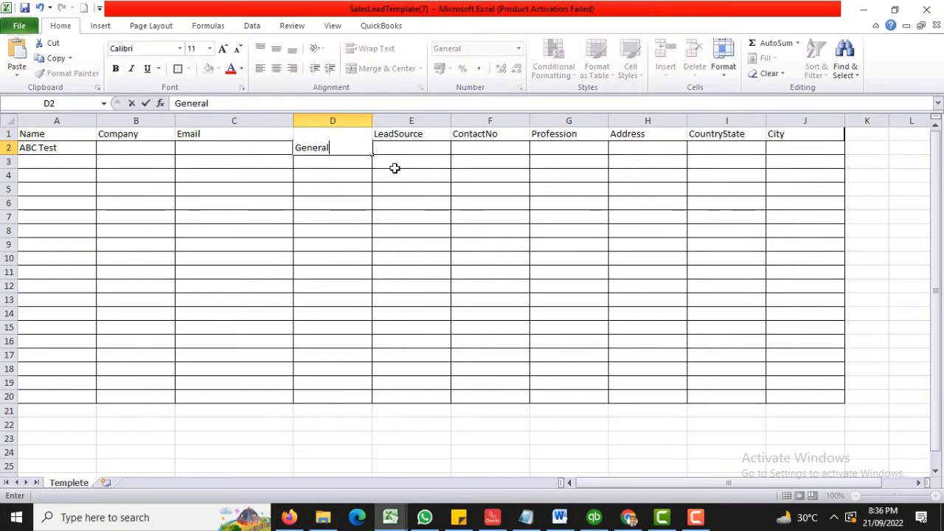
key(Tab)
text(Facebook)
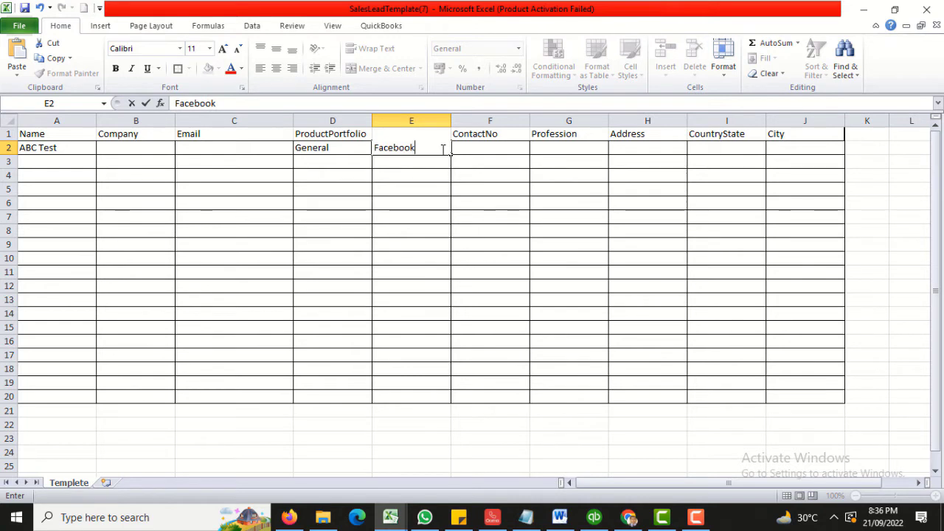
click(470, 149)
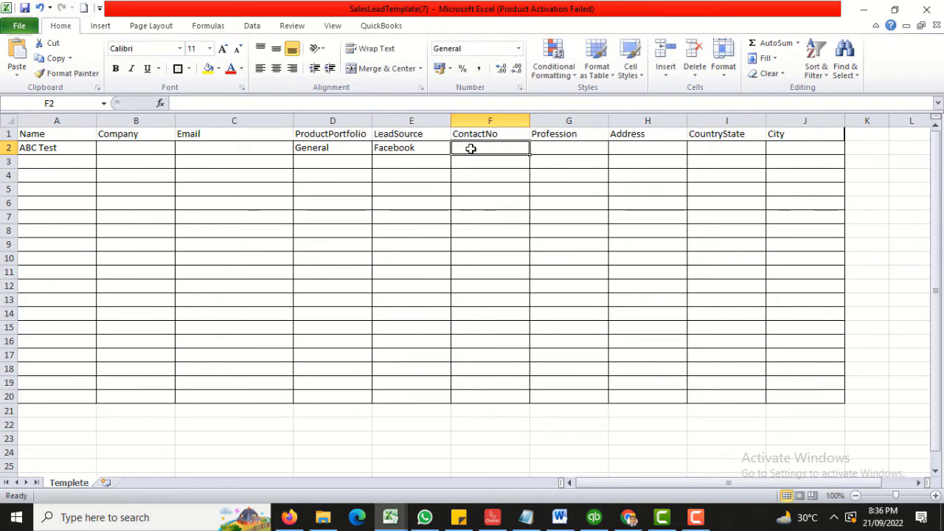
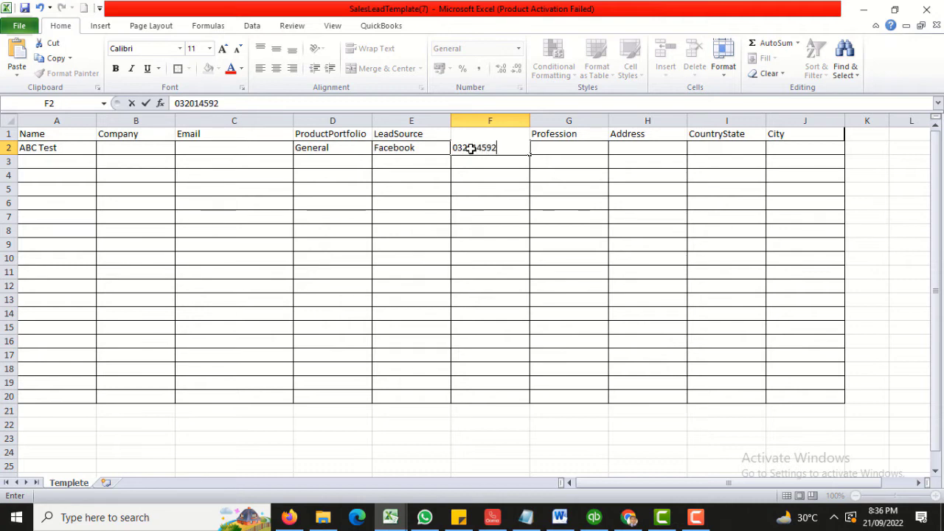
Add the contact number and country Pakistan to row 2, then switch back to the CRM form.
key(Tab)
key(Tab)
key(Tab)
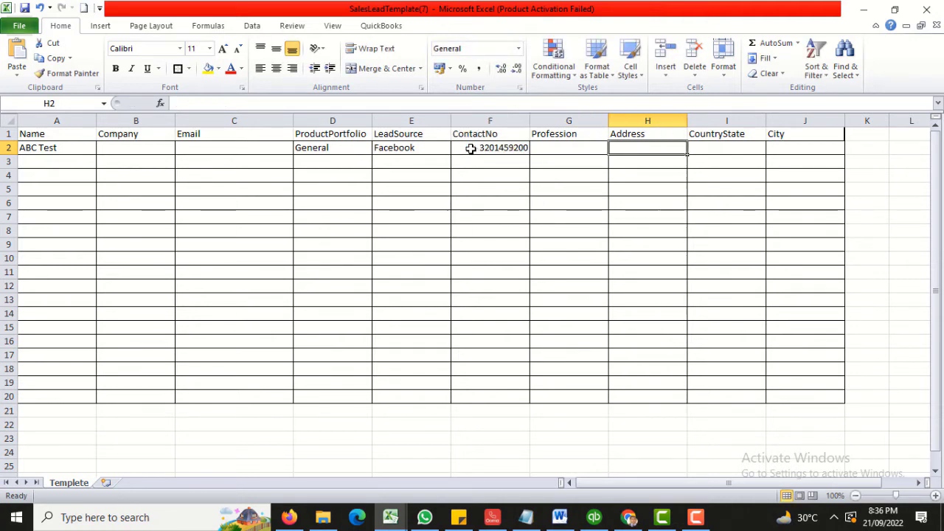
text(Pakistan)
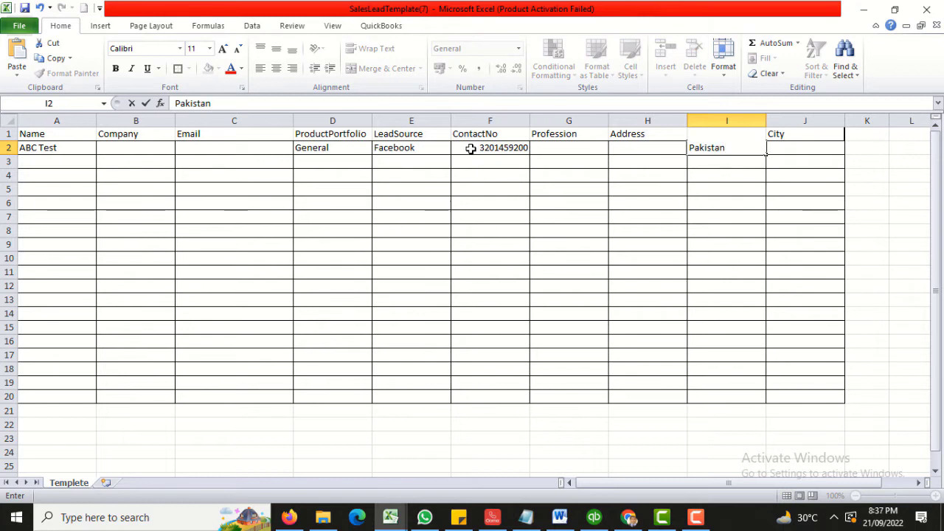
key(Tab)
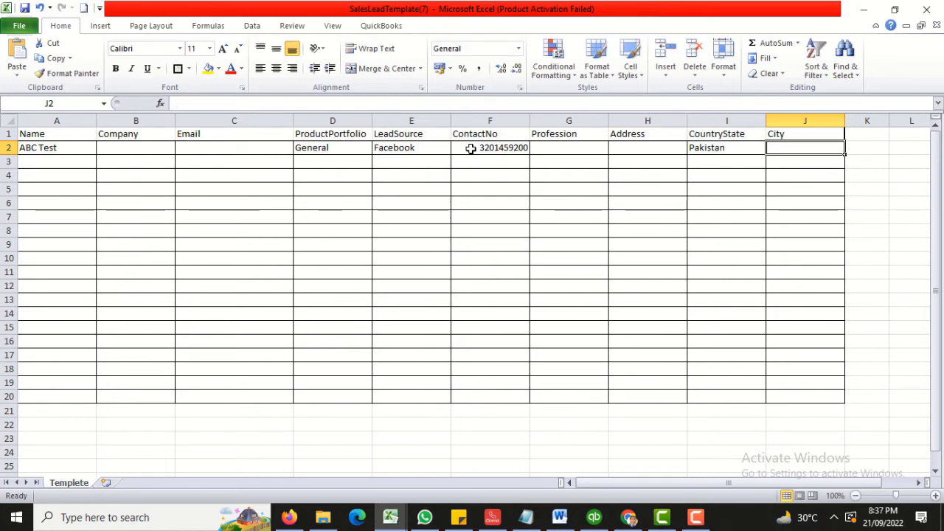
key(Left)
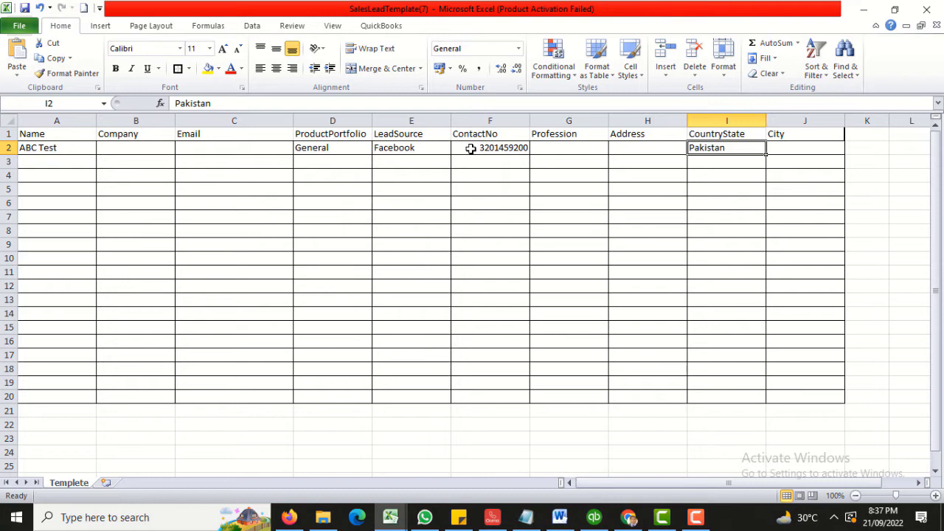
key(Right)
key(Left)
key(Right)
key(alt+Tab)
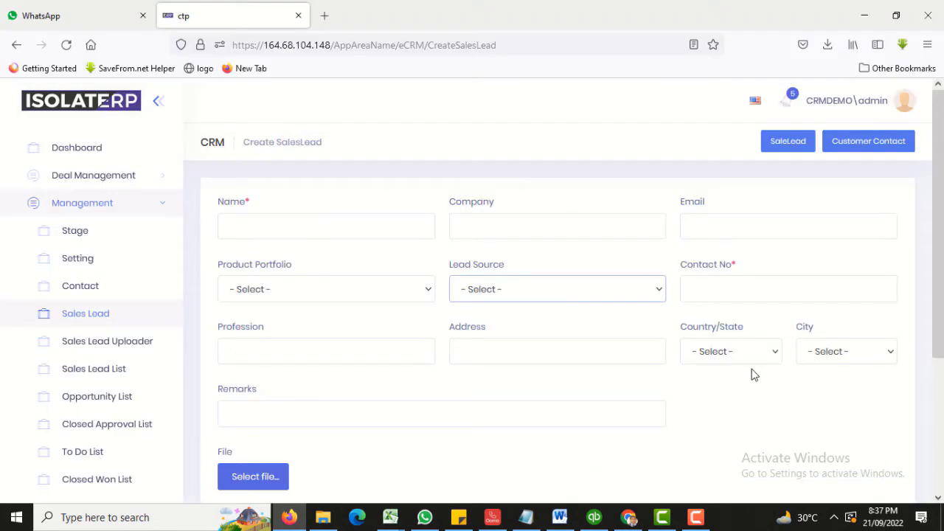
click(735, 353)
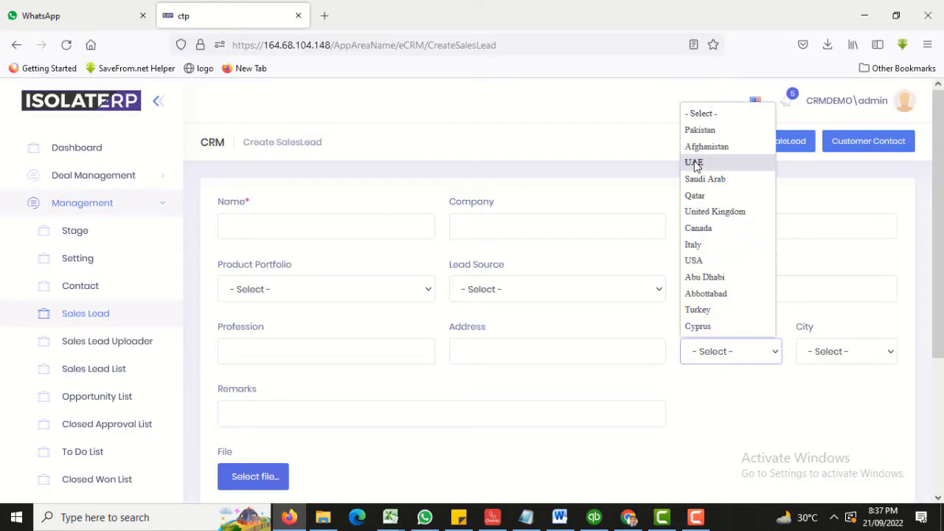
click(826, 367)
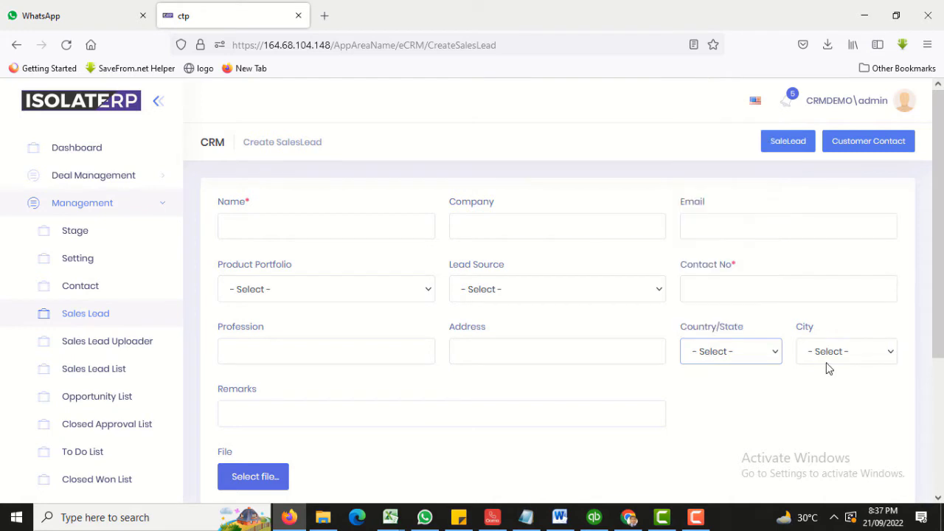
click(826, 366)
click(583, 445)
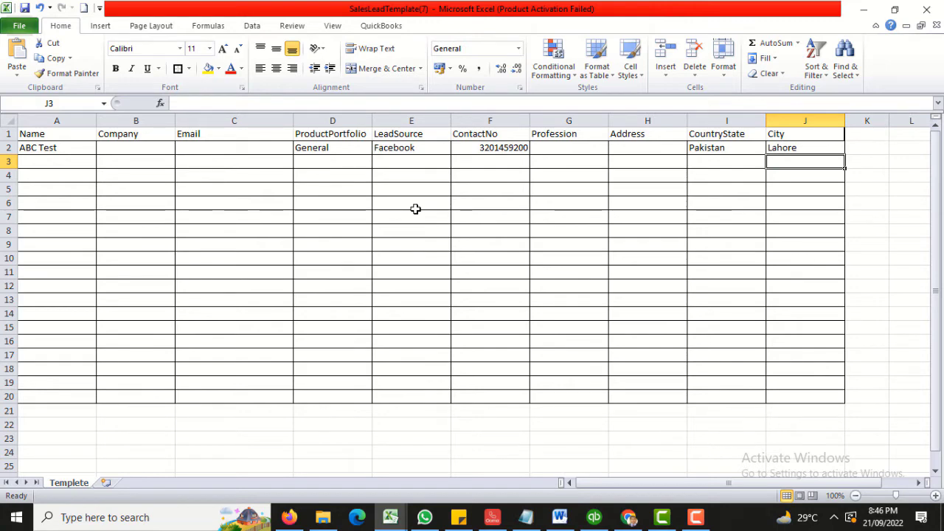
Start a Save As of the lead sheet to the Desktop and enter the file name TEST TEMP.
click(19, 25)
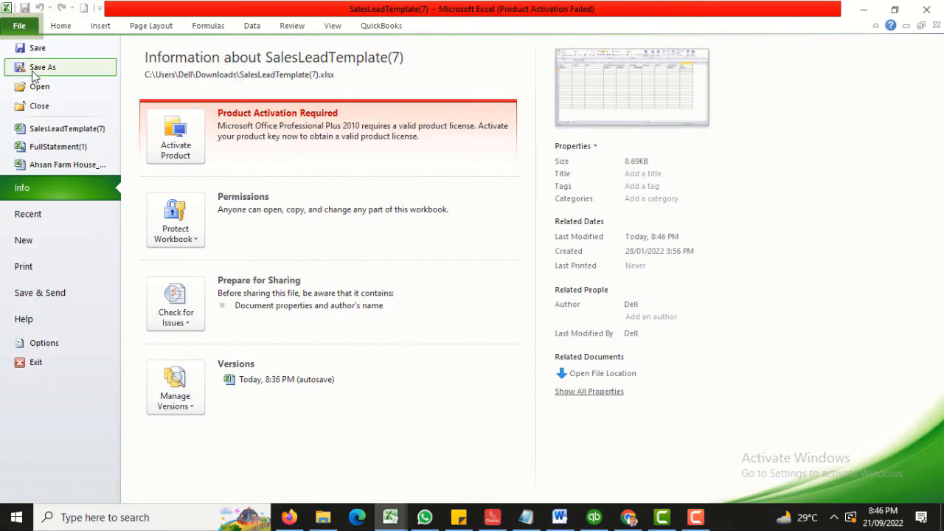
click(40, 70)
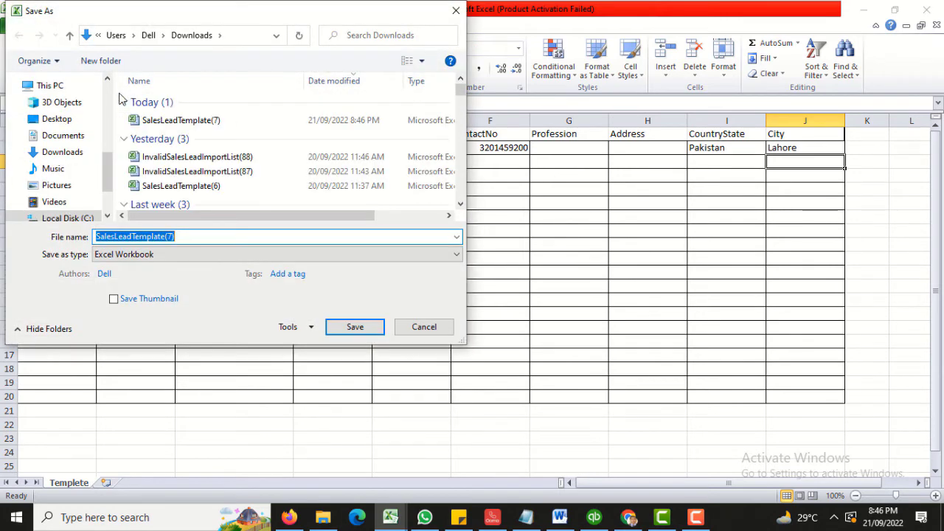
scroll(59, 147, up, 5)
click(57, 107)
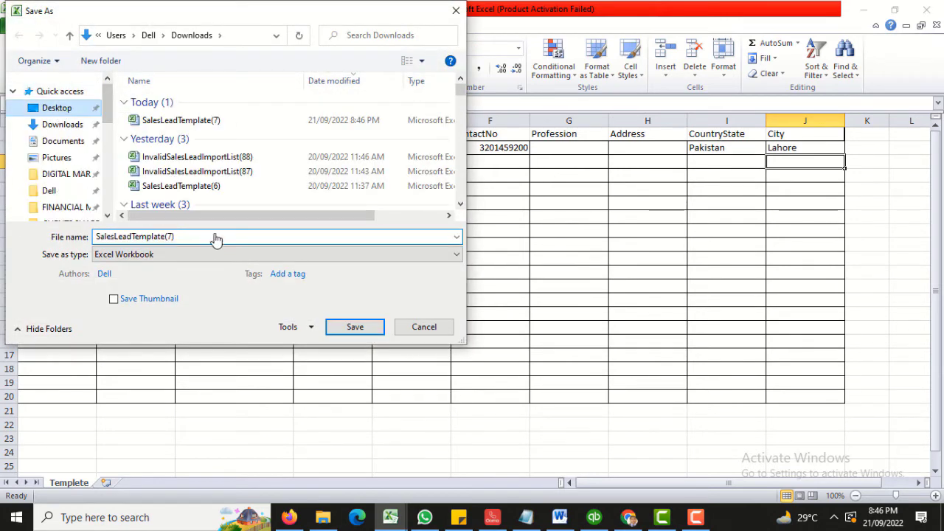
text(TEST T)
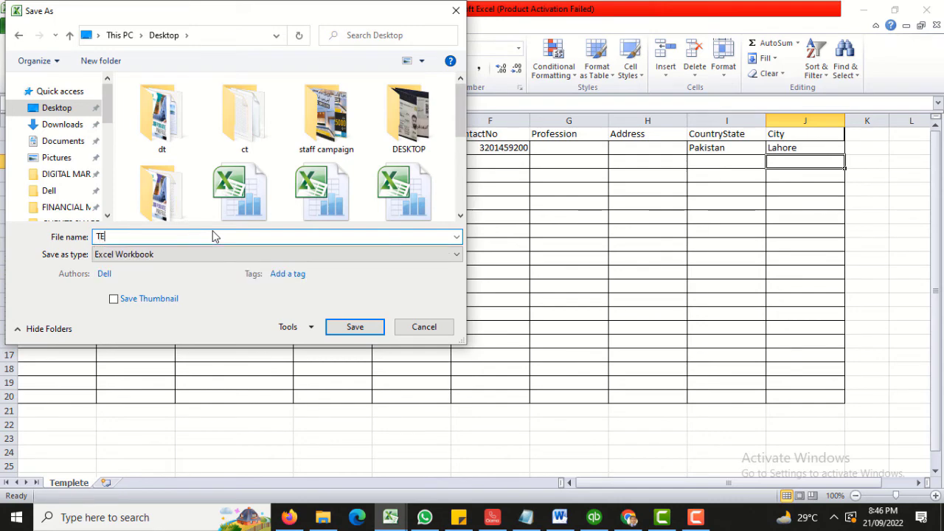
text(EMP)
Save TEST TEMP and set the Sales Lead Uploader date to 21/09/2022.
click(346, 331)
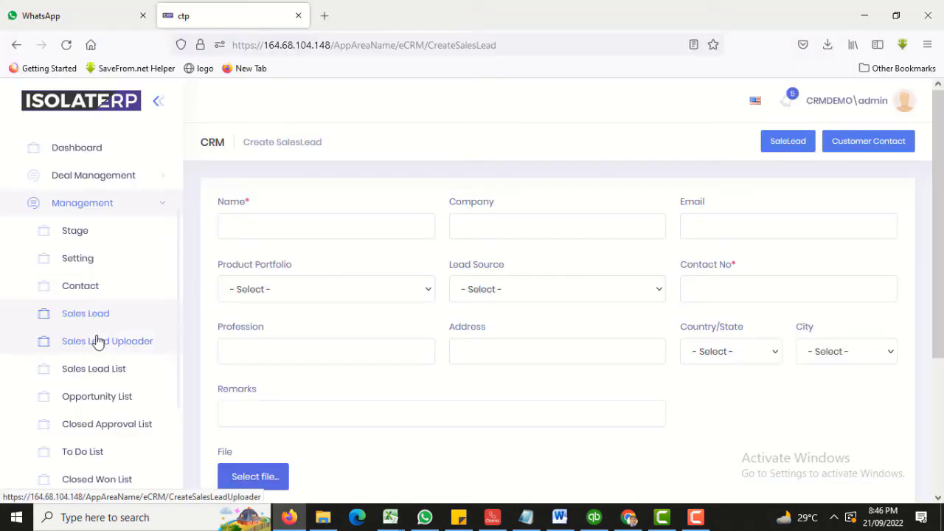
click(98, 344)
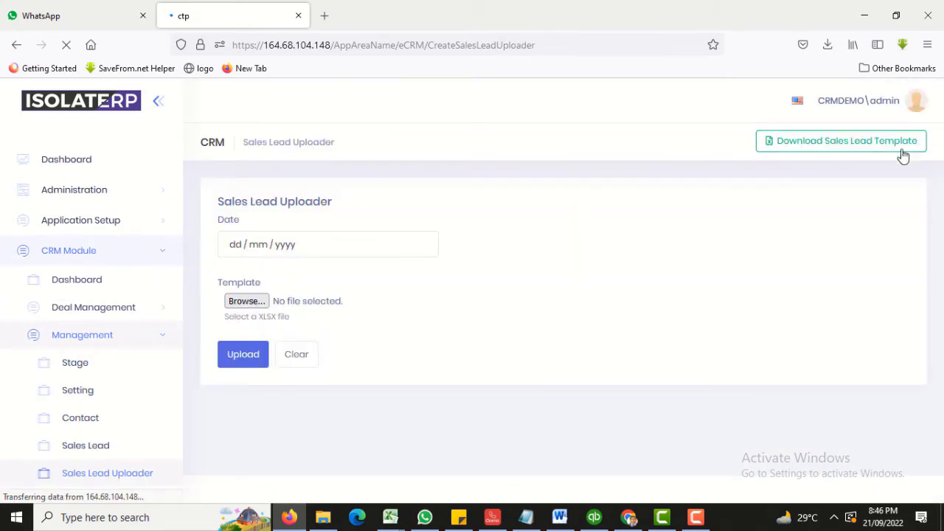
click(234, 246)
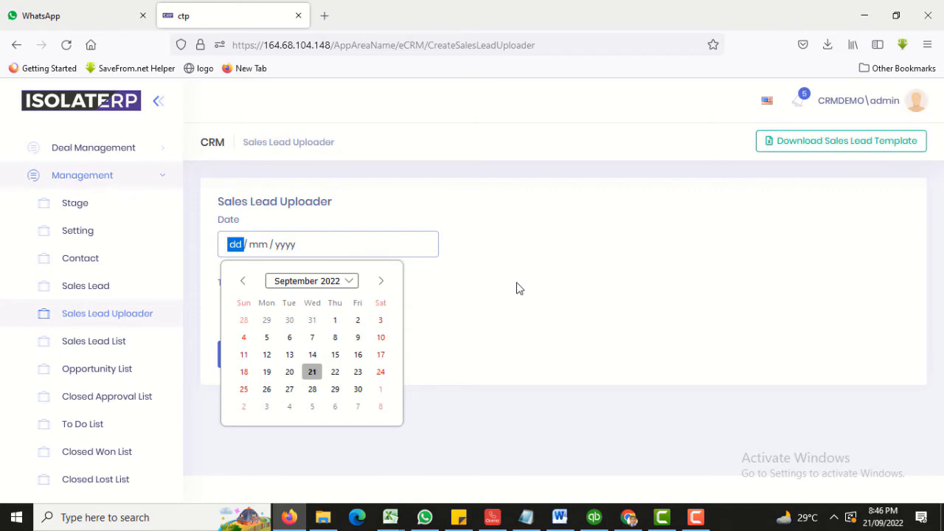
click(312, 374)
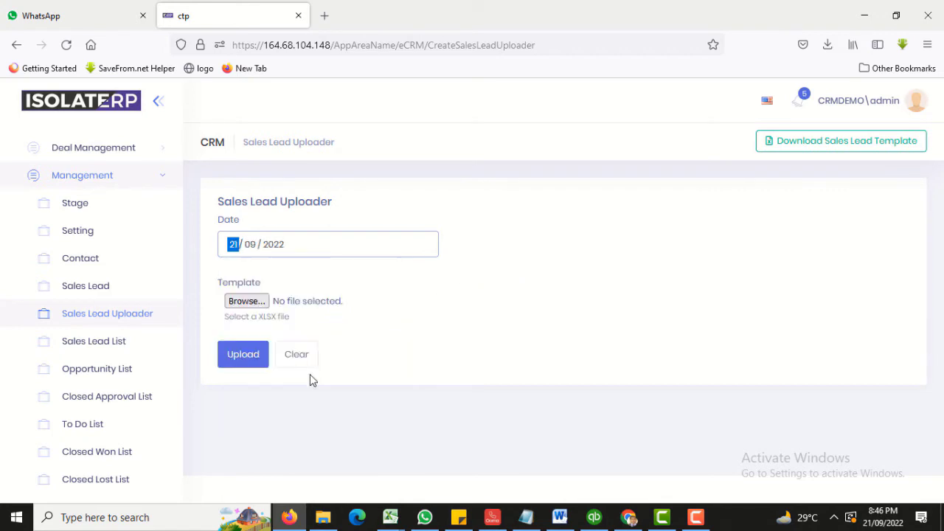
Choose TEST TEMP.xlsx as the template file and start the lead upload.
click(247, 301)
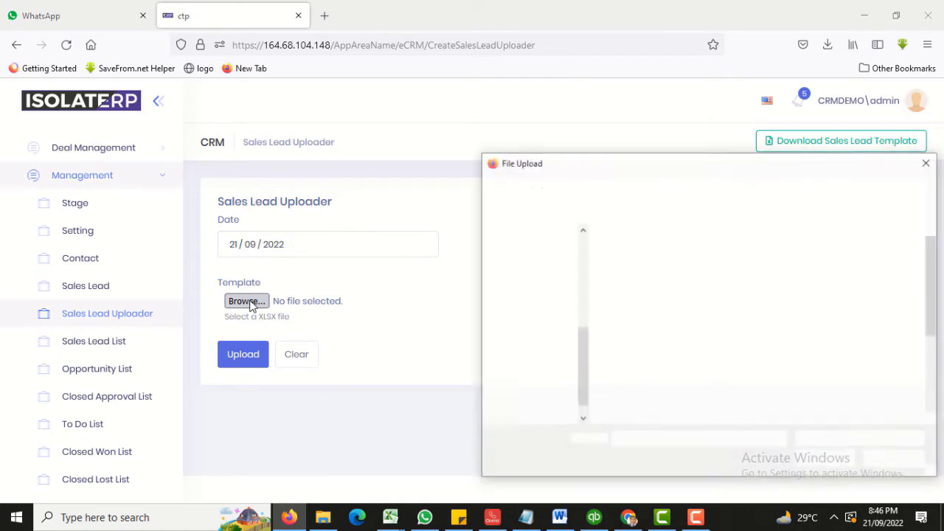
scroll(749, 273, down, 2)
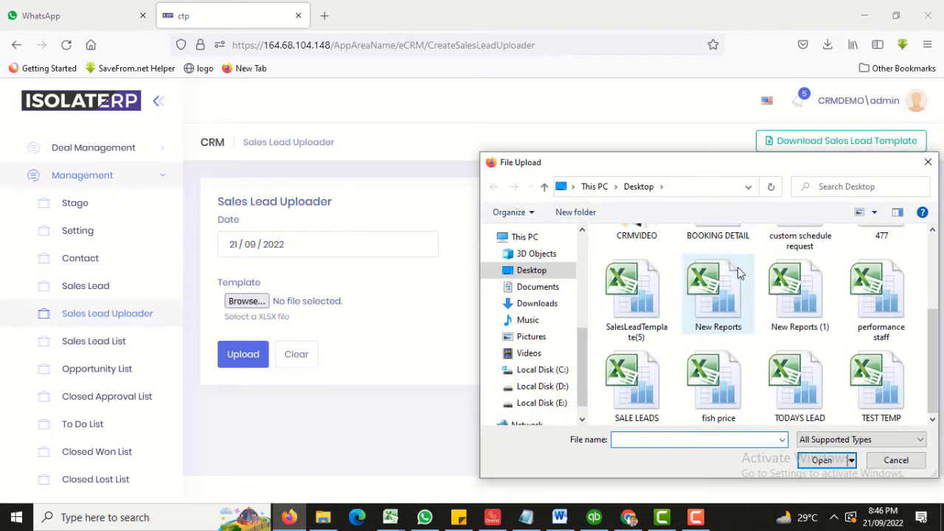
click(876, 383)
click(821, 460)
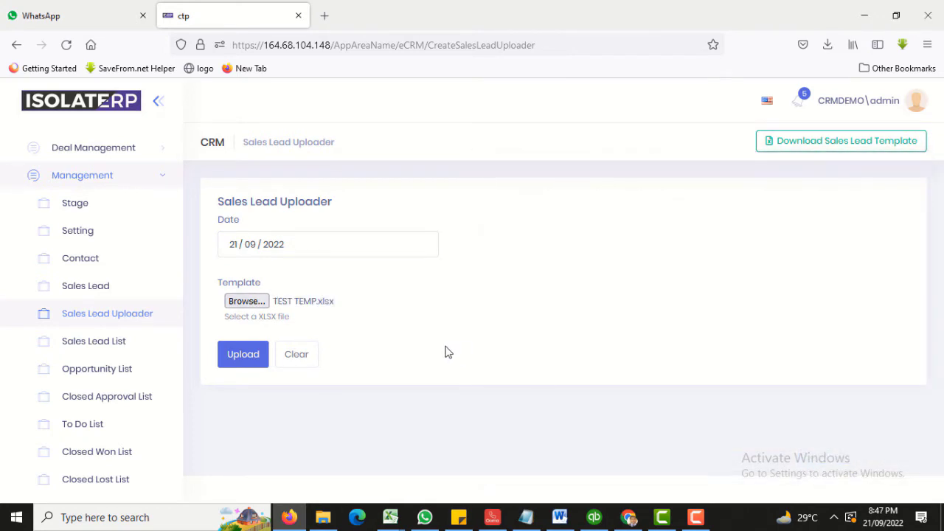
click(243, 361)
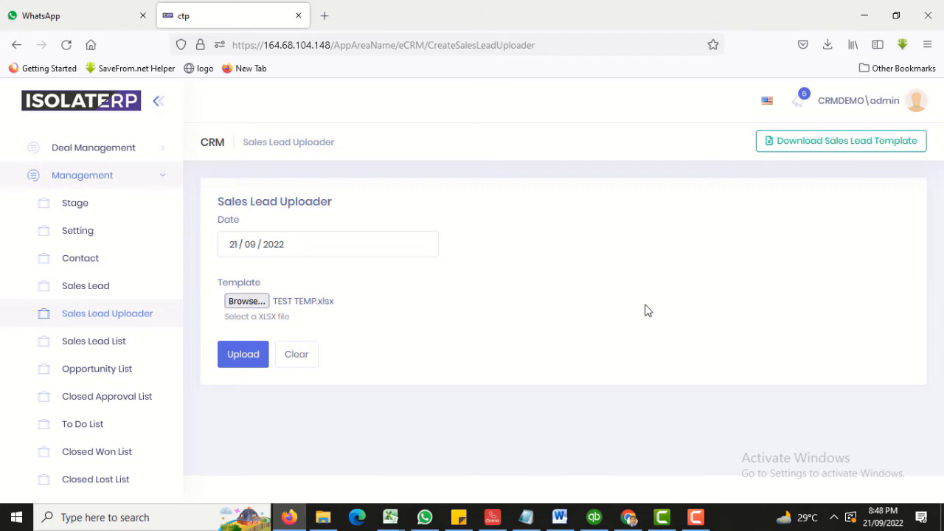
Review the Sales Lead List with ABC Test from Lahore and export it as SaleLeads(4).xlsx.
click(107, 343)
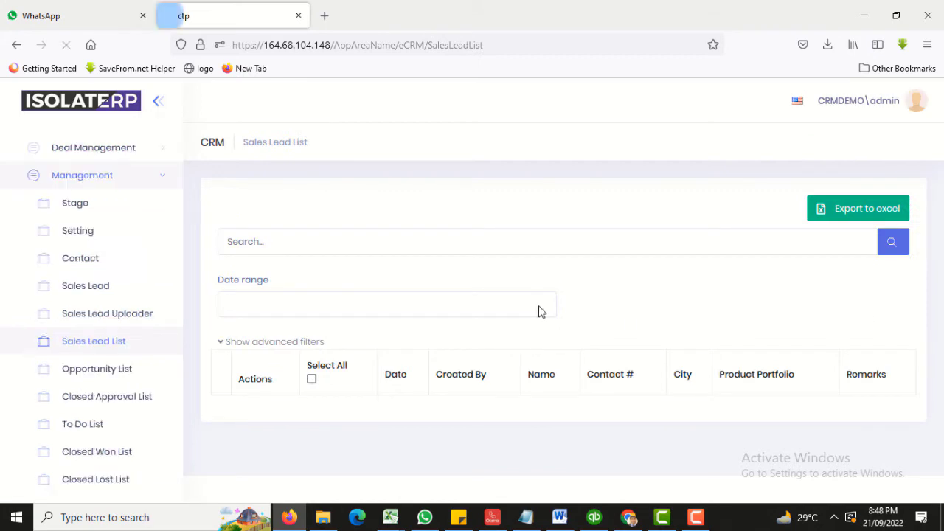
scroll(594, 323, down, 2)
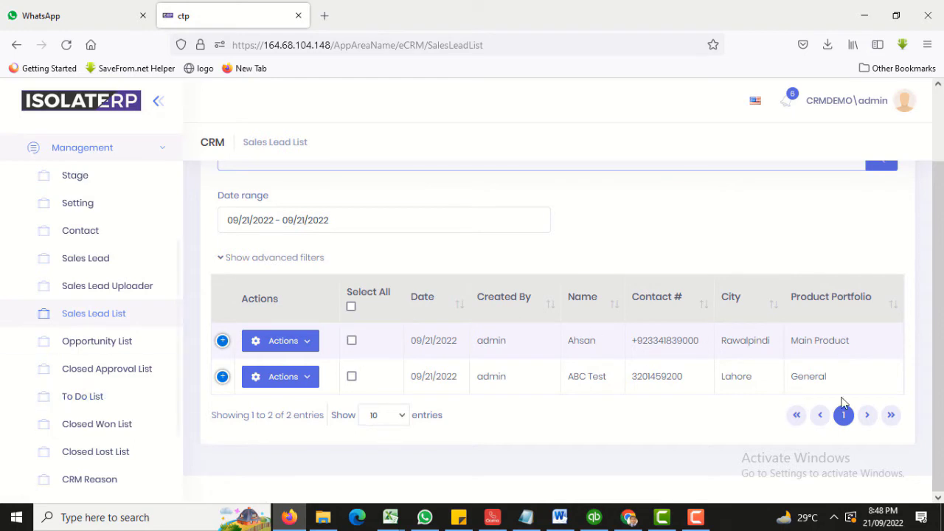
scroll(460, 401, up, 2)
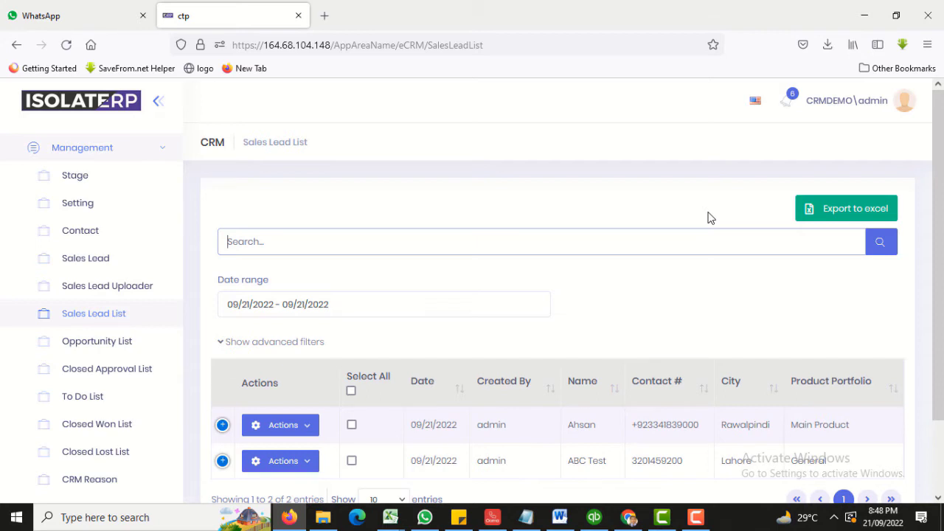
click(858, 212)
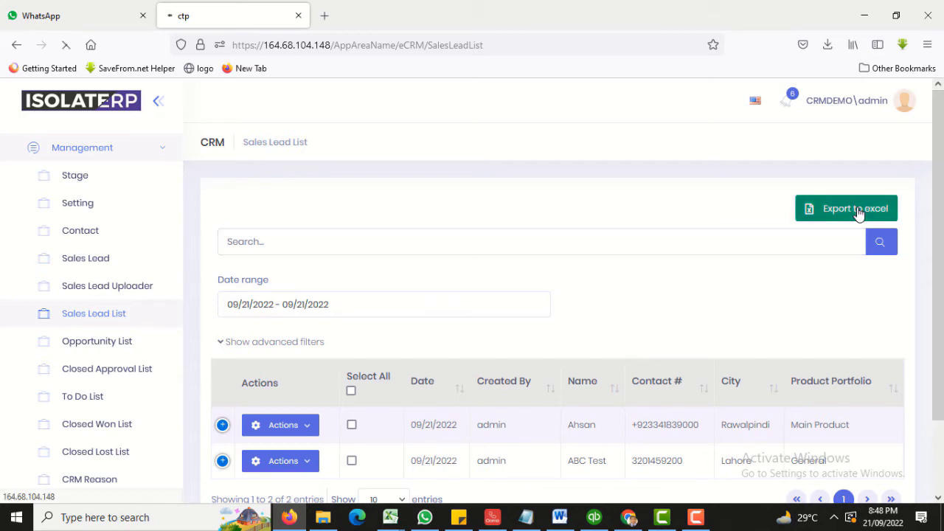
click(858, 212)
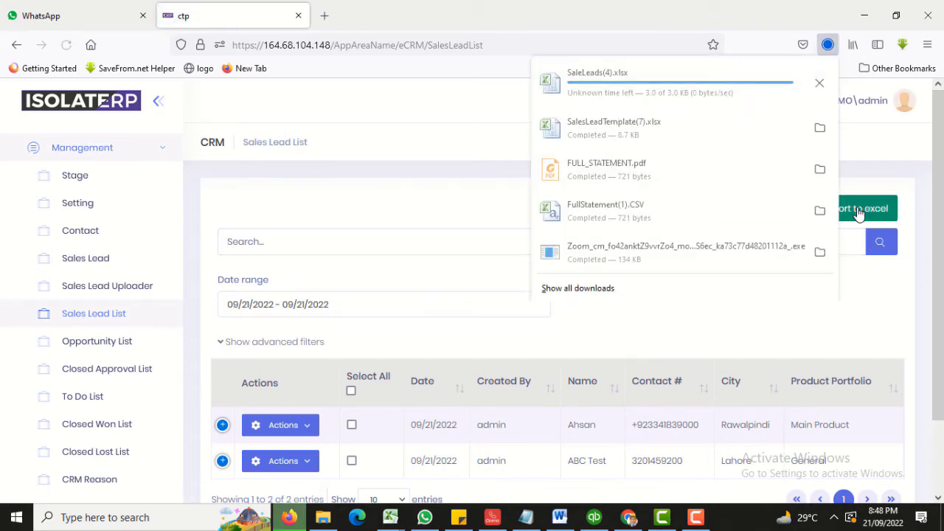
click(454, 269)
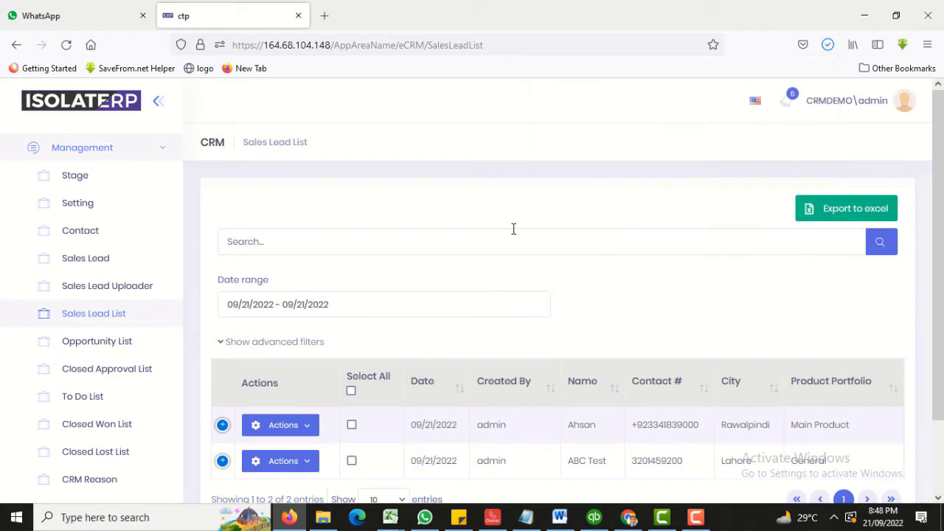
Search the leads for AHSAN, clear the search, check the date presets, and reveal the advanced filters.
click(433, 241)
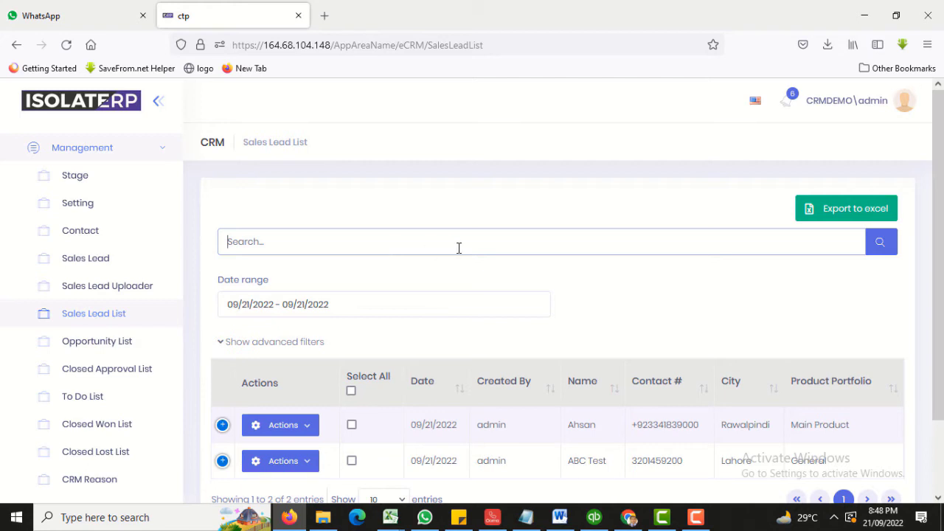
text(AHSAN)
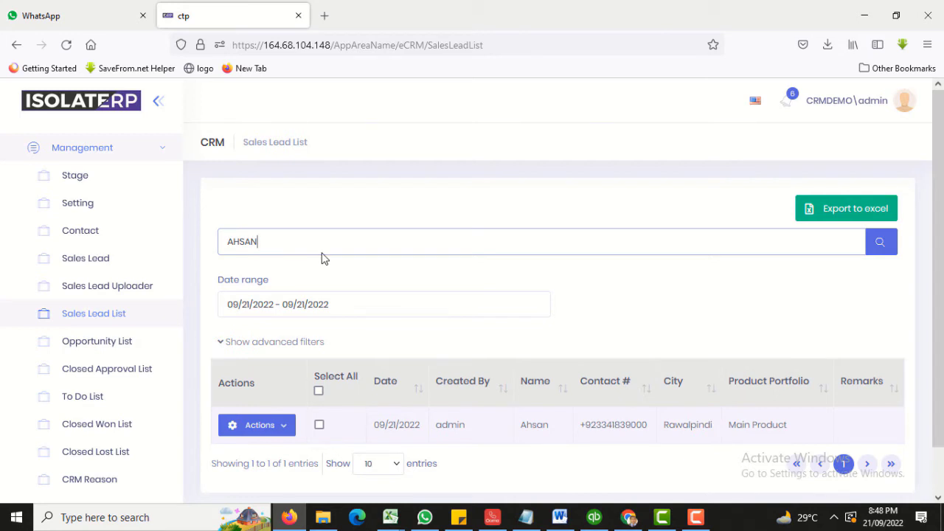
key(BackSpace)
key(BackSpace)
key(BackSpace)
key(BackSpace)
key(BackSpace)
click(371, 303)
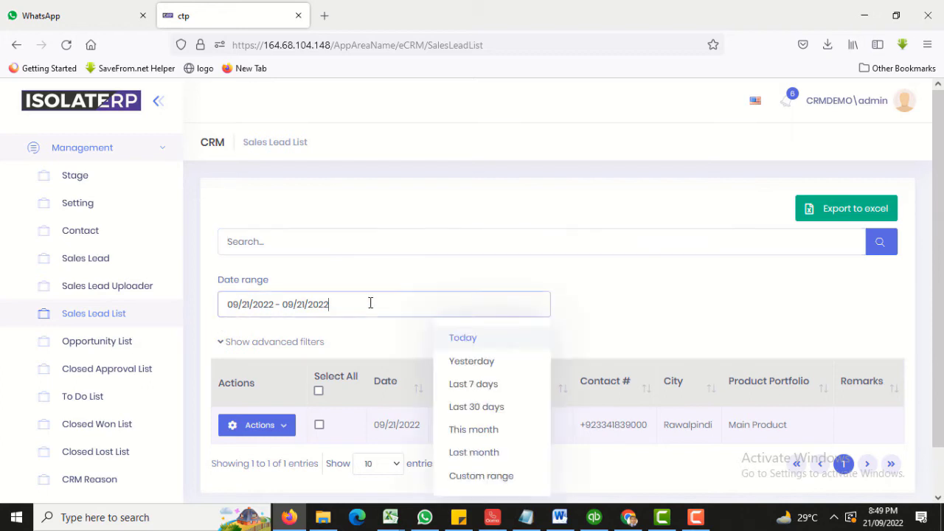
click(651, 292)
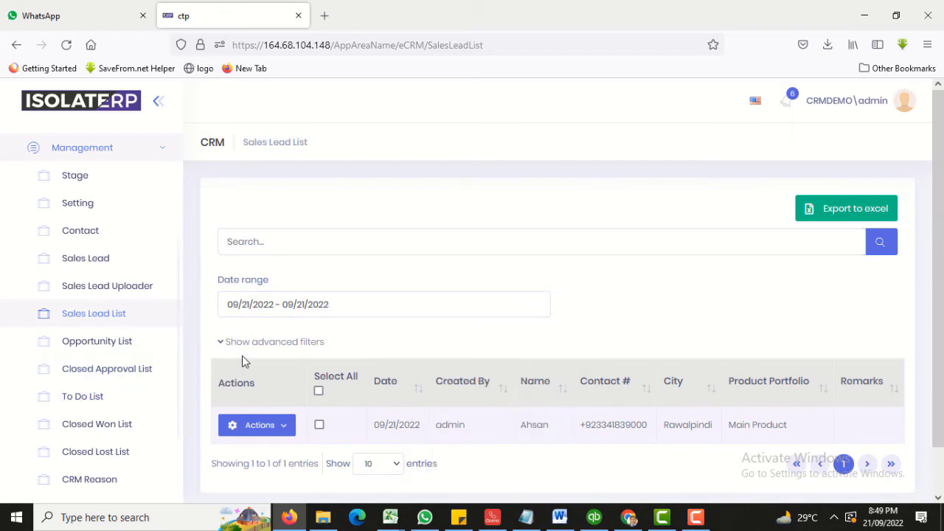
click(269, 342)
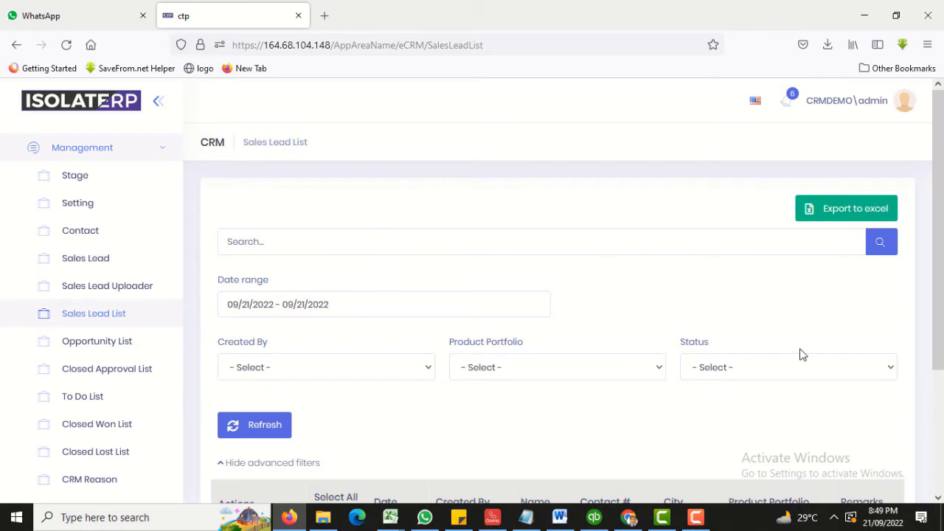
Filter the Sales Lead List to leads with Created By set to Manager.
scroll(511, 381, down, 2)
click(269, 391)
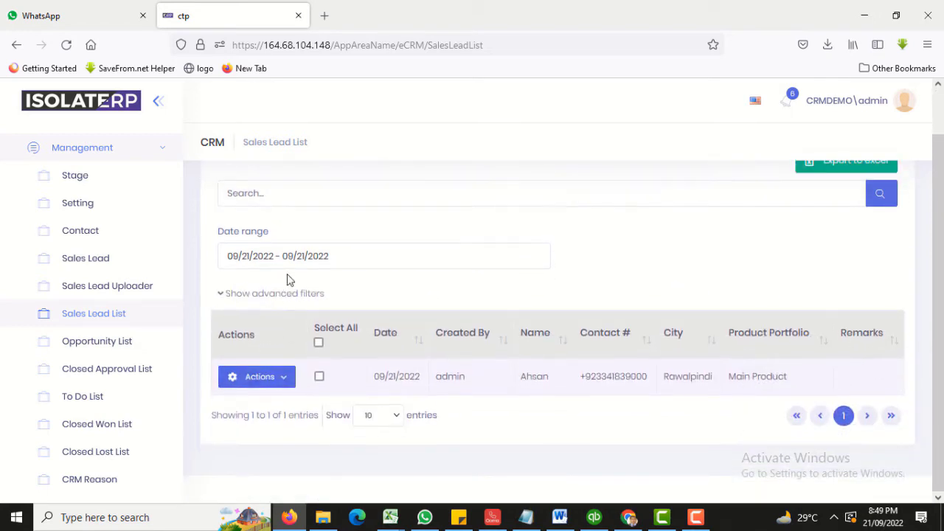
click(288, 295)
click(339, 324)
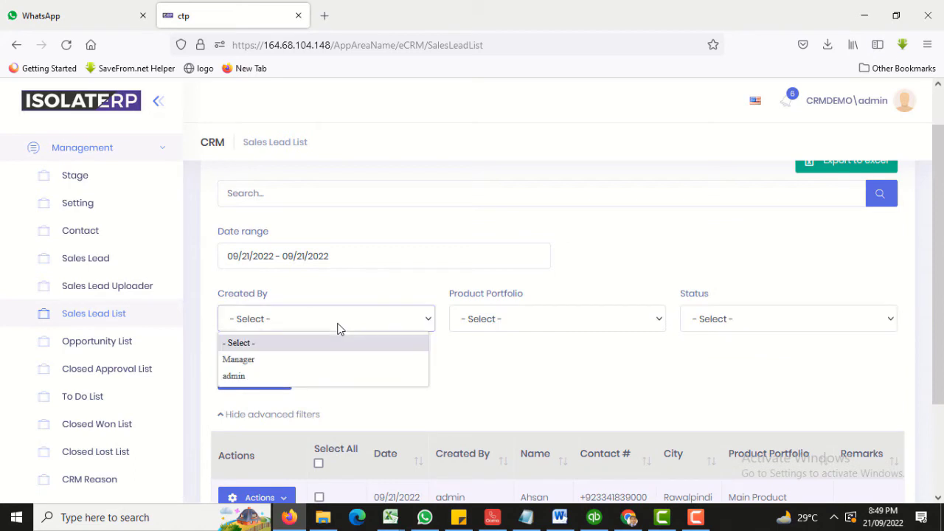
click(419, 360)
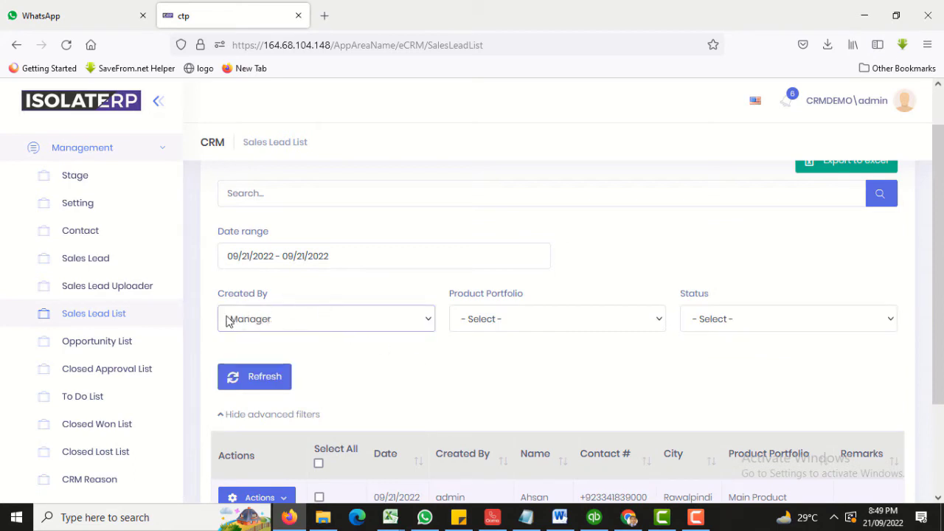
click(367, 325)
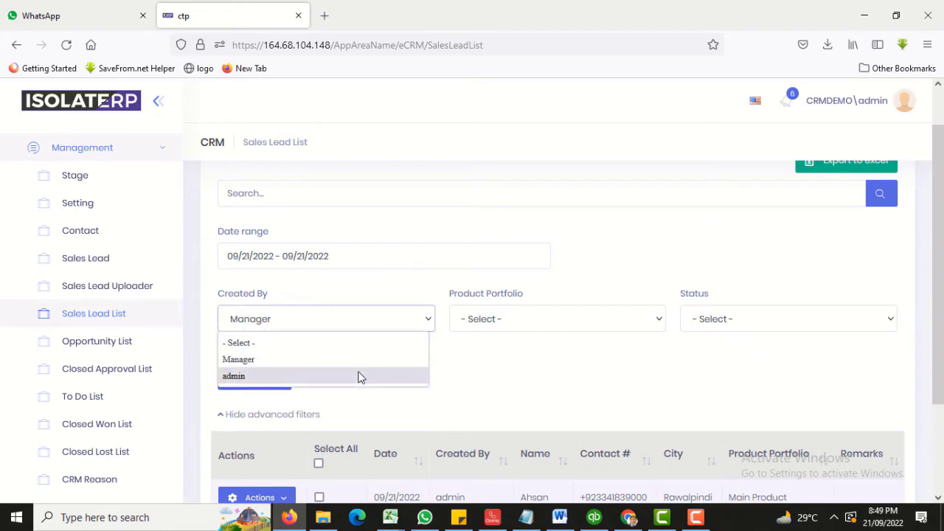
Inspect the Product Portfolio and Status choices, leaving both unset.
click(491, 325)
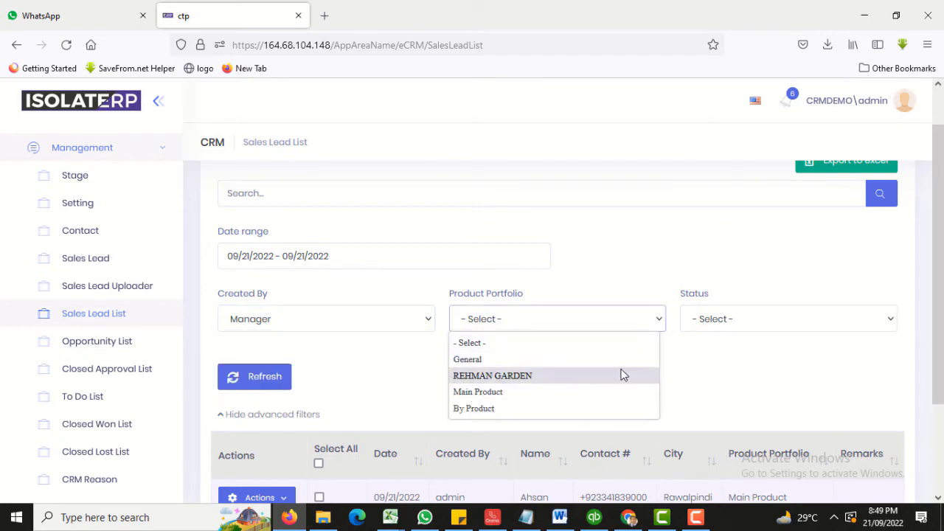
click(729, 326)
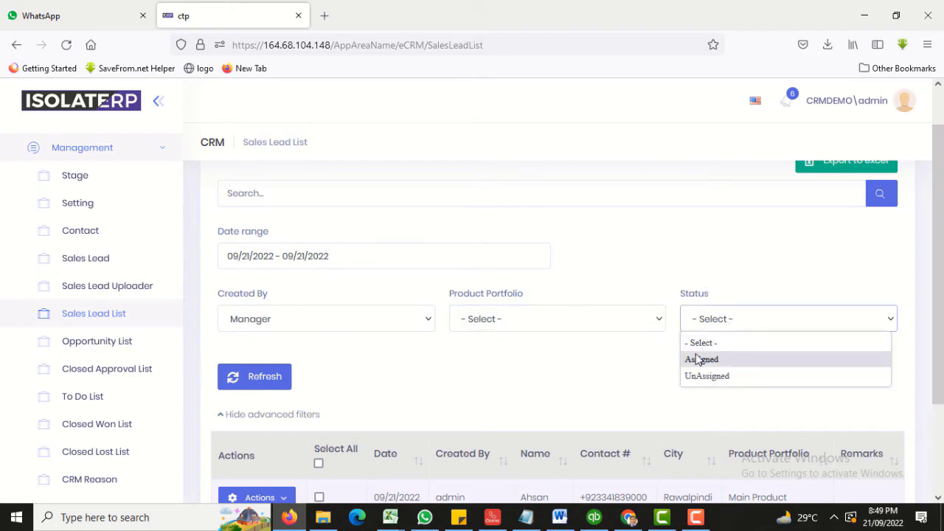
scroll(561, 379, down, 3)
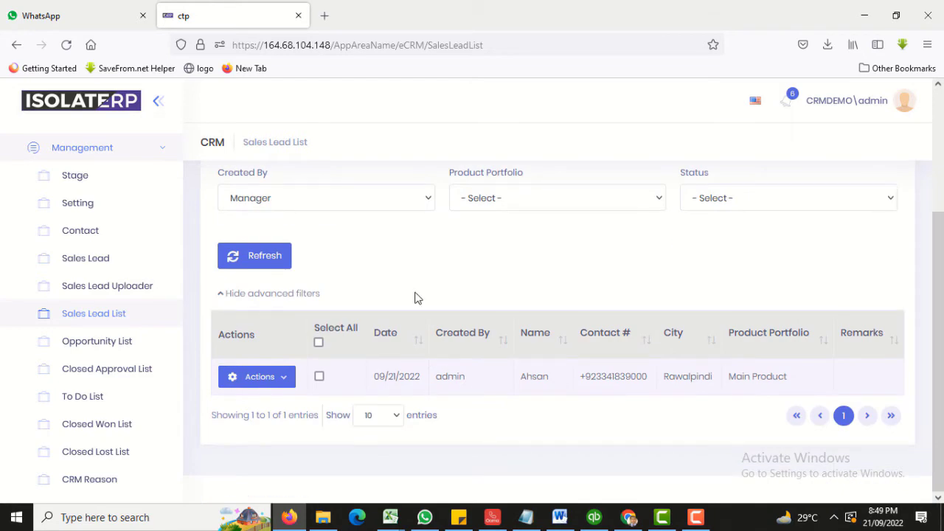
scroll(396, 325, up, 3)
scroll(399, 335, down, 3)
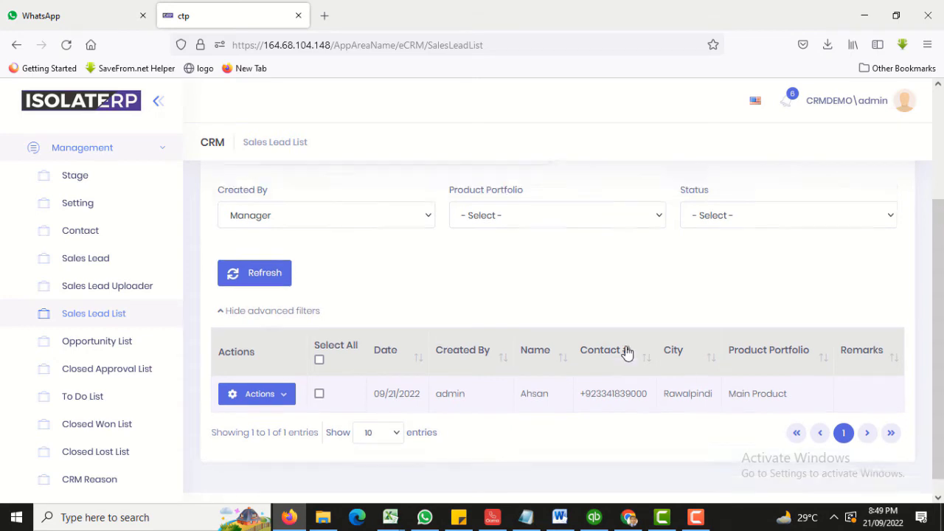
scroll(626, 352, up, 2)
scroll(479, 361, down, 2)
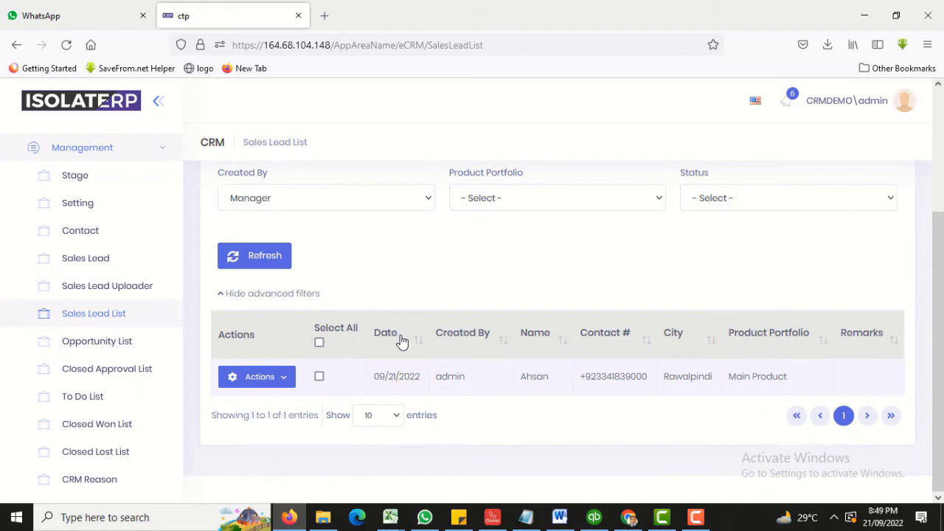
Select all leads in the Manager-filtered list.
click(319, 342)
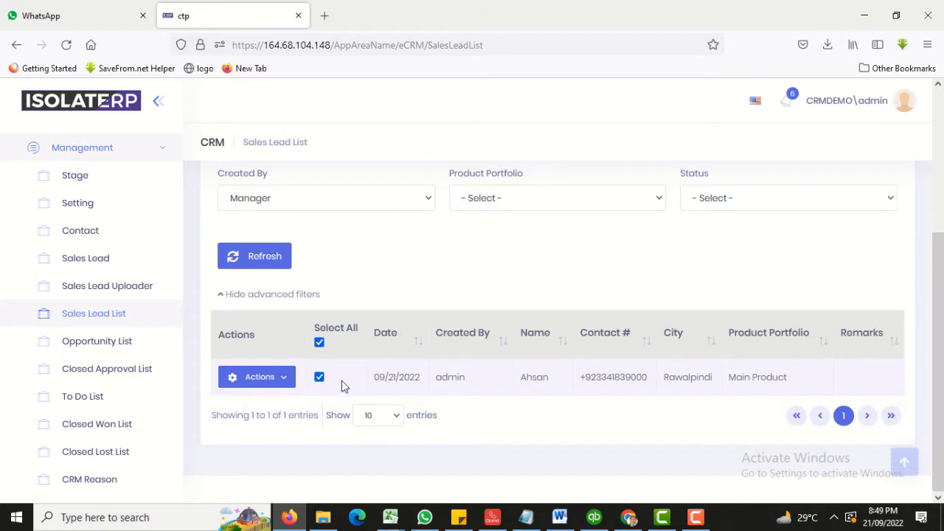
scroll(342, 381, up, 2)
scroll(342, 384, down, 1)
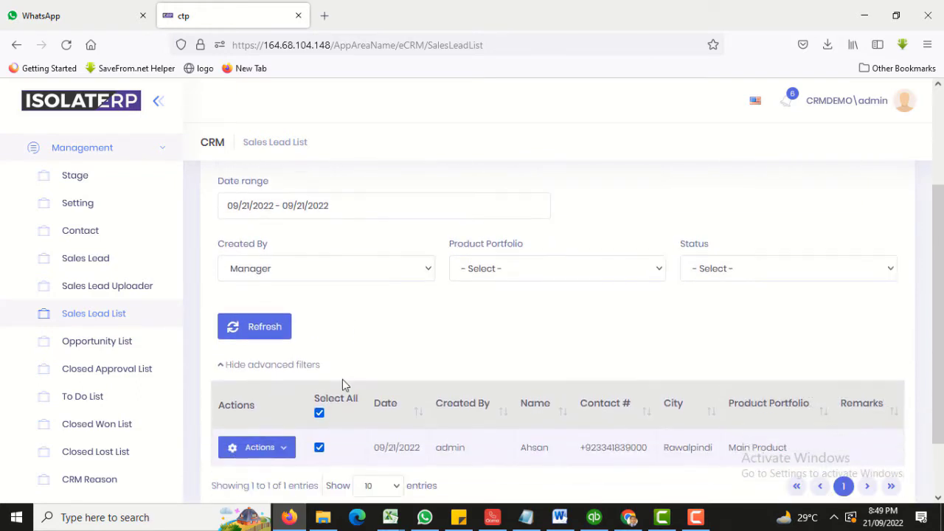
scroll(342, 384, up, 2)
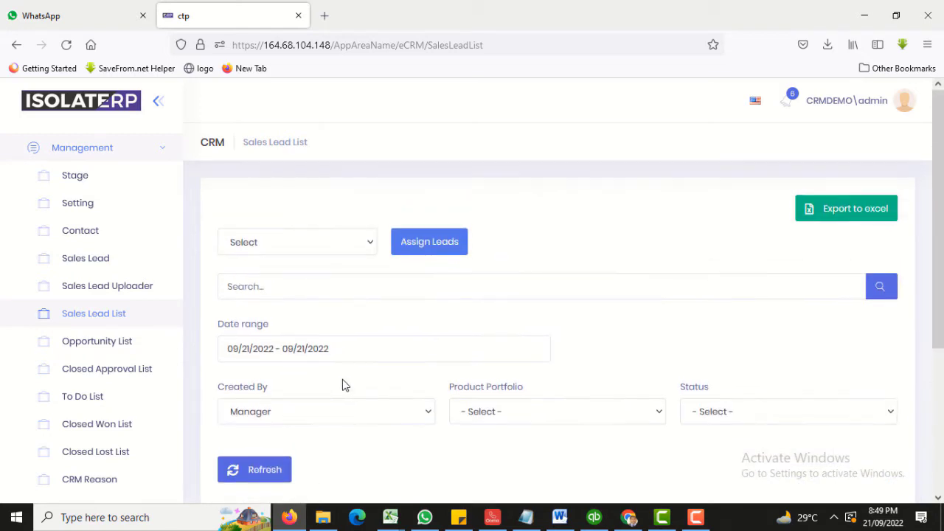
Review the Assign Leads action options, then expand the WorkFlow sidebar section.
click(310, 243)
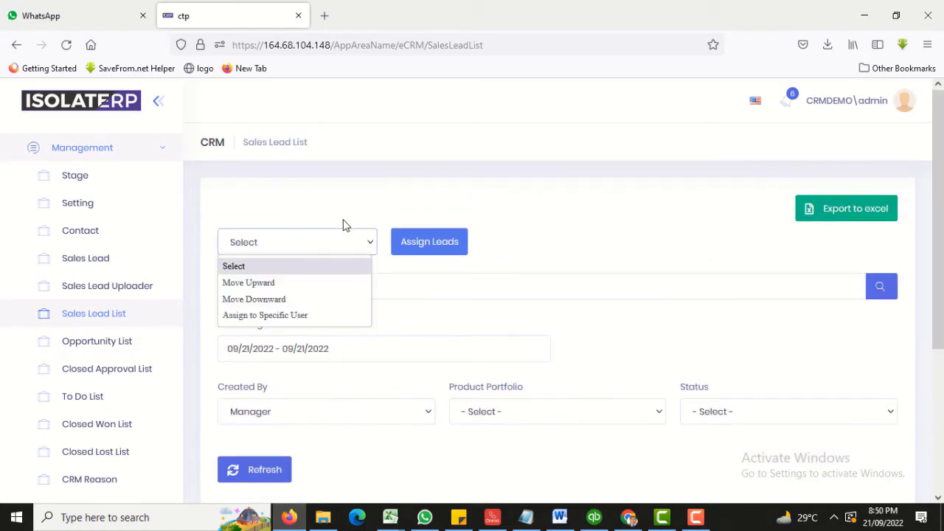
click(441, 254)
click(257, 240)
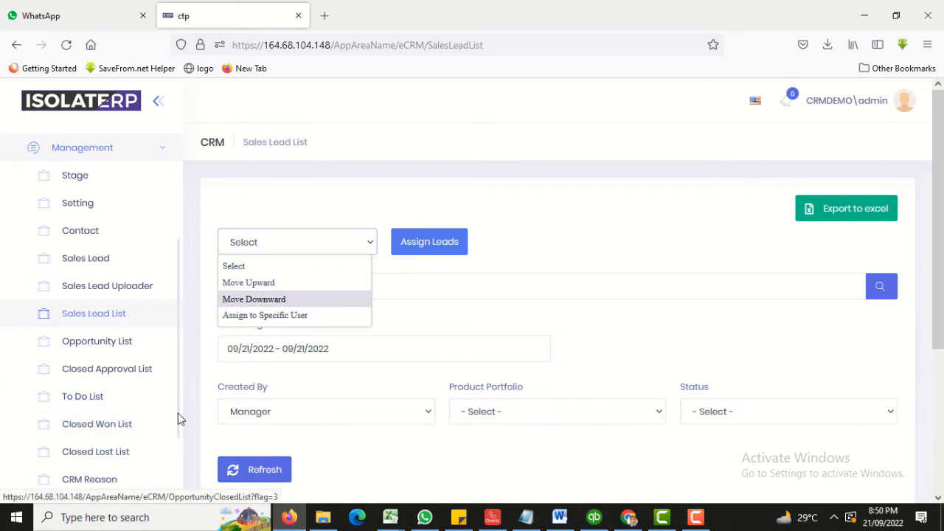
scroll(178, 413, down, 2)
click(67, 481)
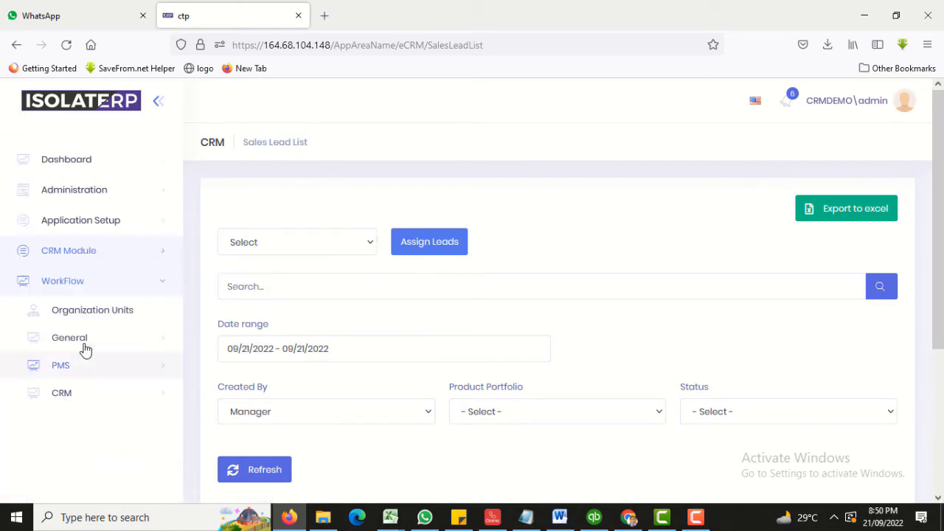
Open Organization Units and view the TEAM LEAD and AGENT members, ending on TEAM LEAD.
click(84, 313)
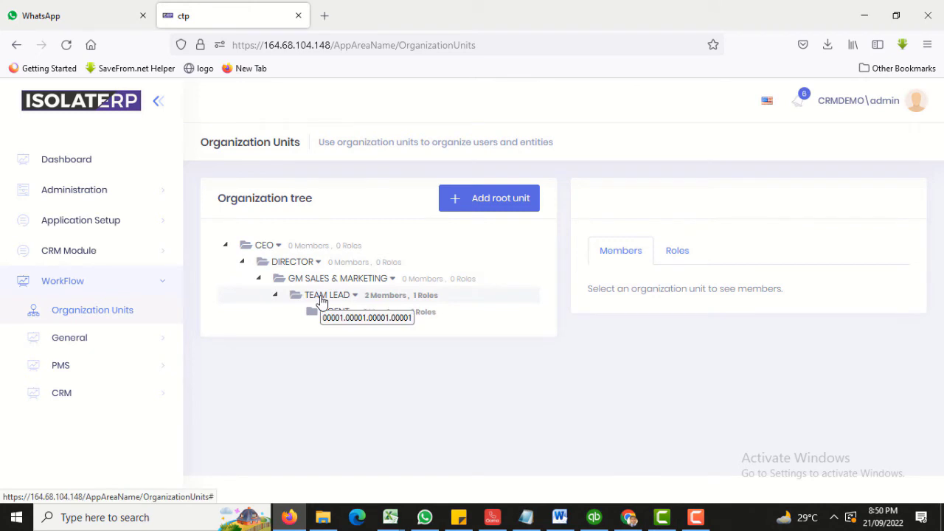
click(321, 299)
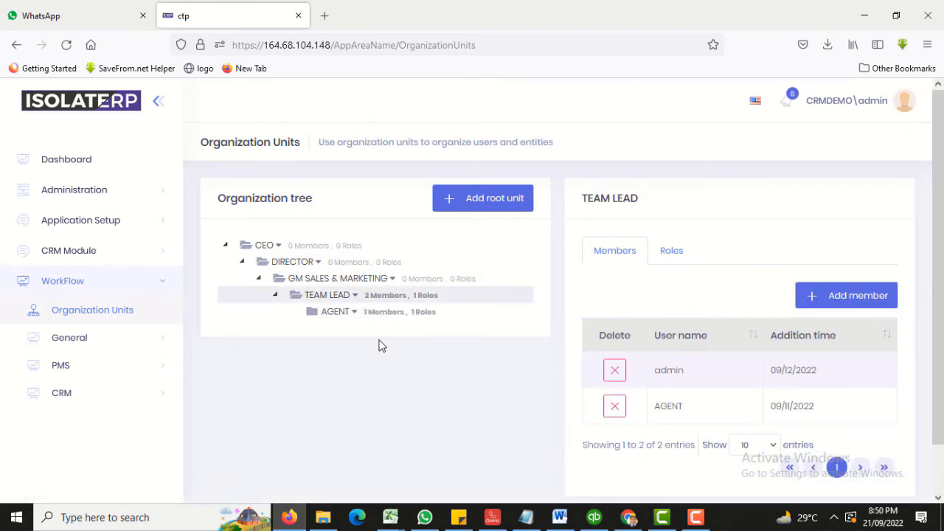
click(344, 315)
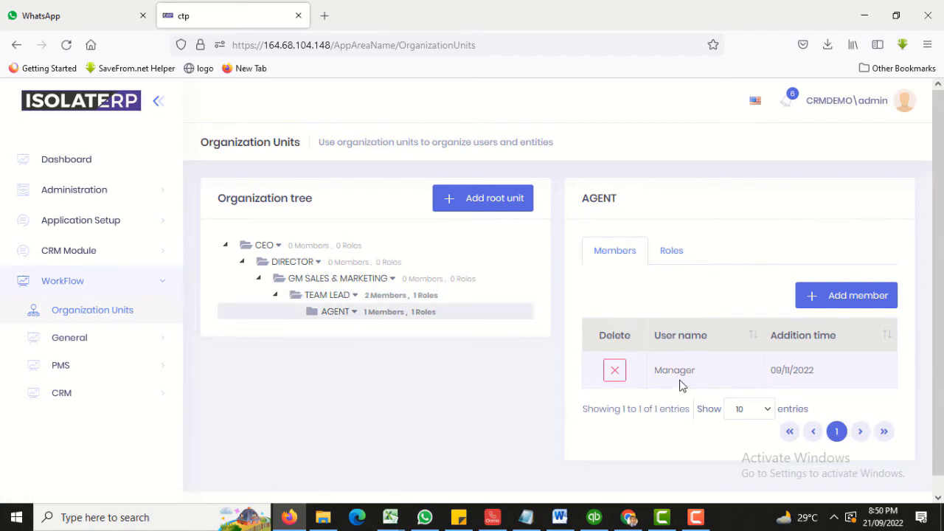
click(337, 297)
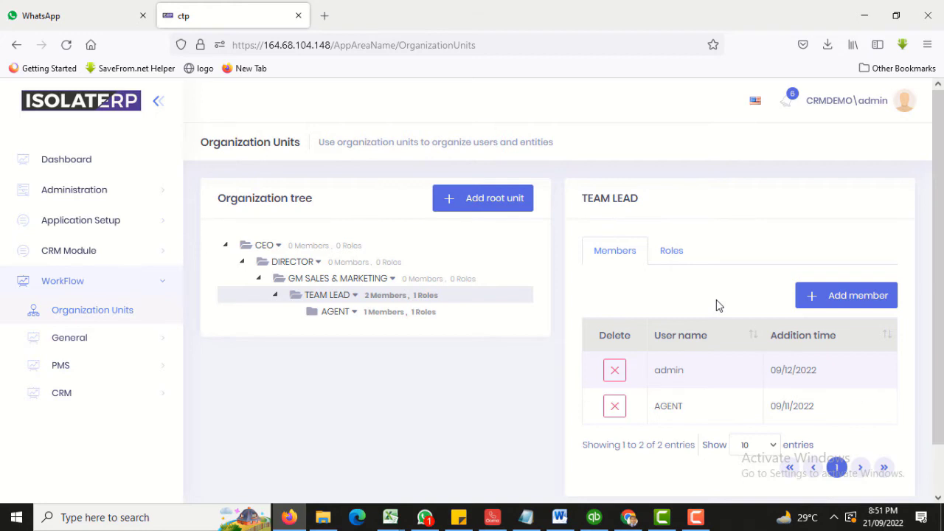
View the AGENT members again, then return to the Sales Lead List under CRM Management.
click(335, 311)
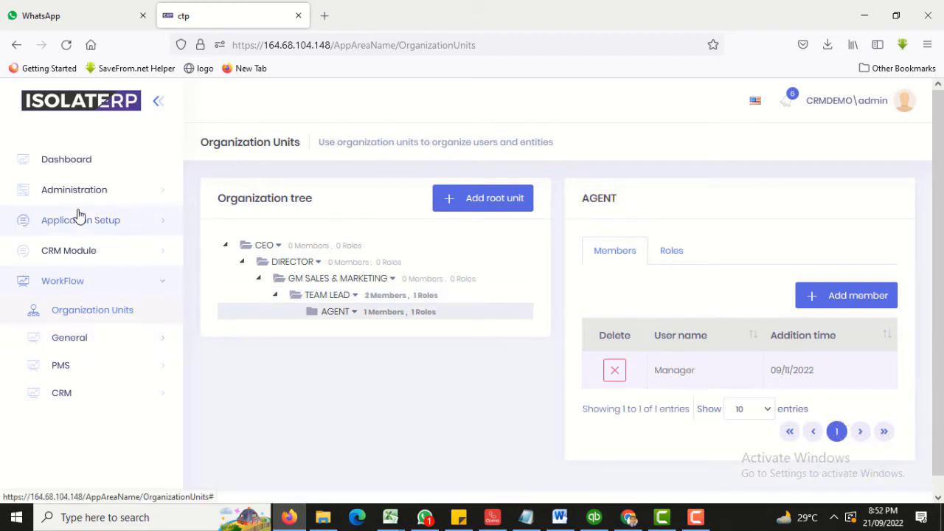
click(73, 251)
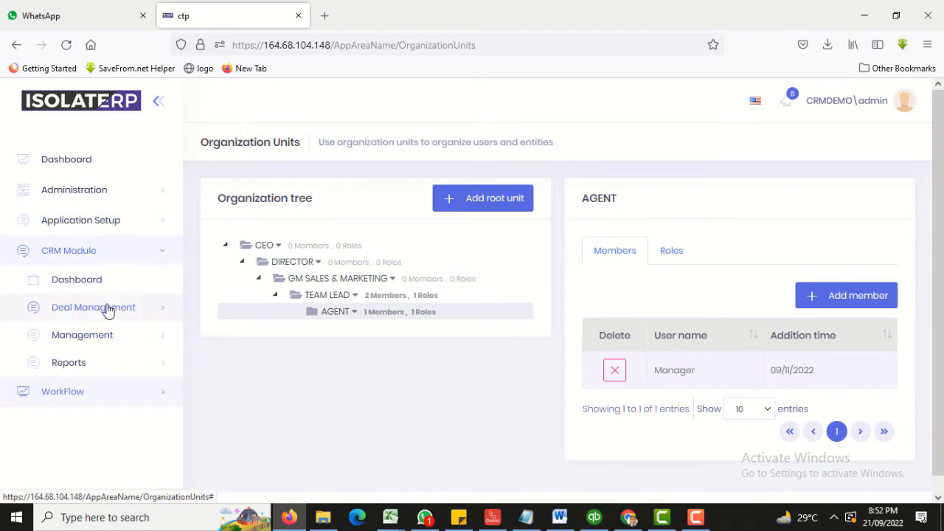
click(90, 336)
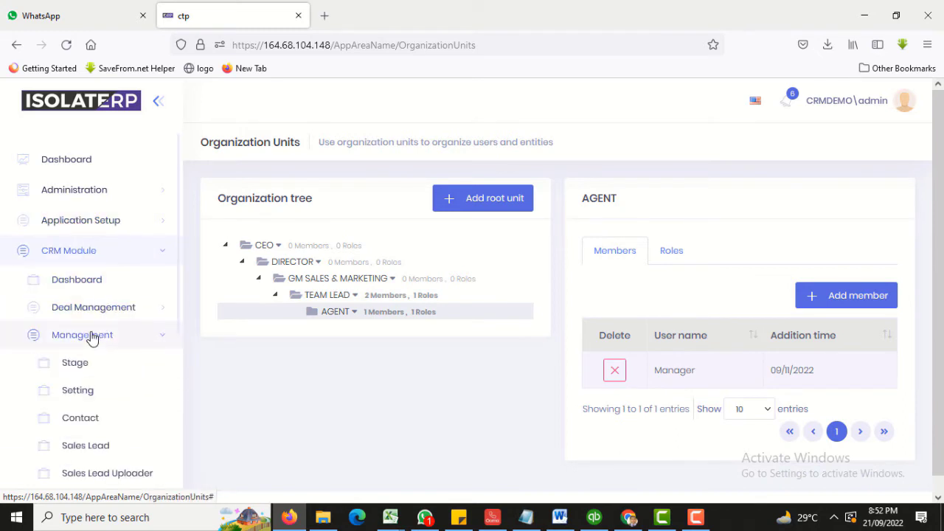
scroll(92, 338, down, 2)
scroll(91, 338, down, 2)
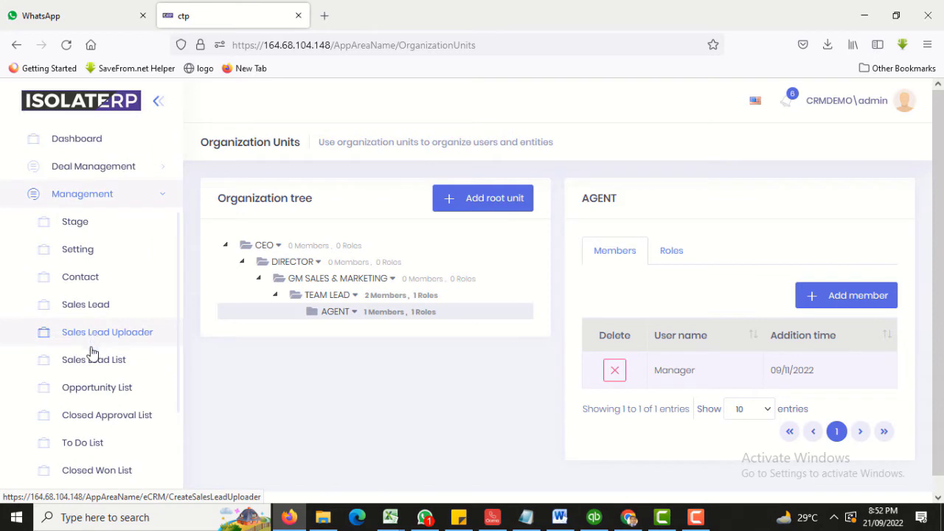
click(94, 368)
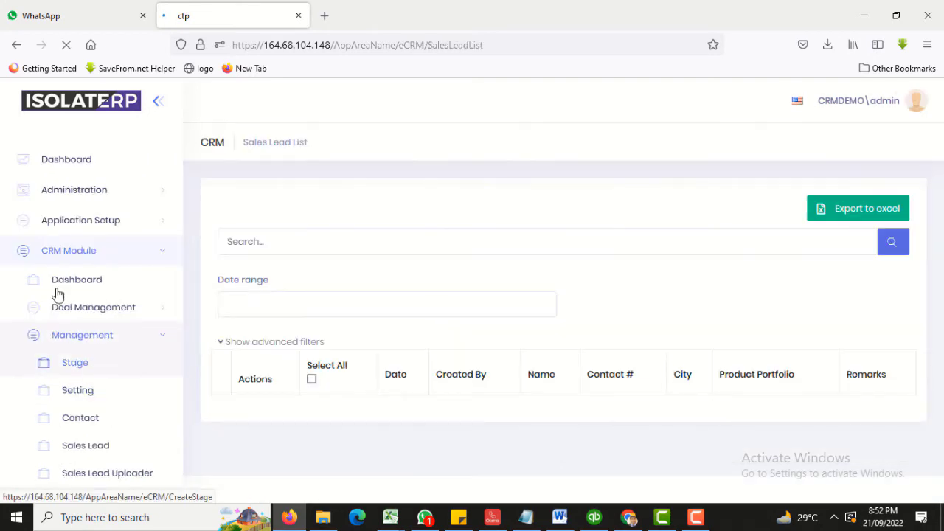
scroll(81, 359, down, 5)
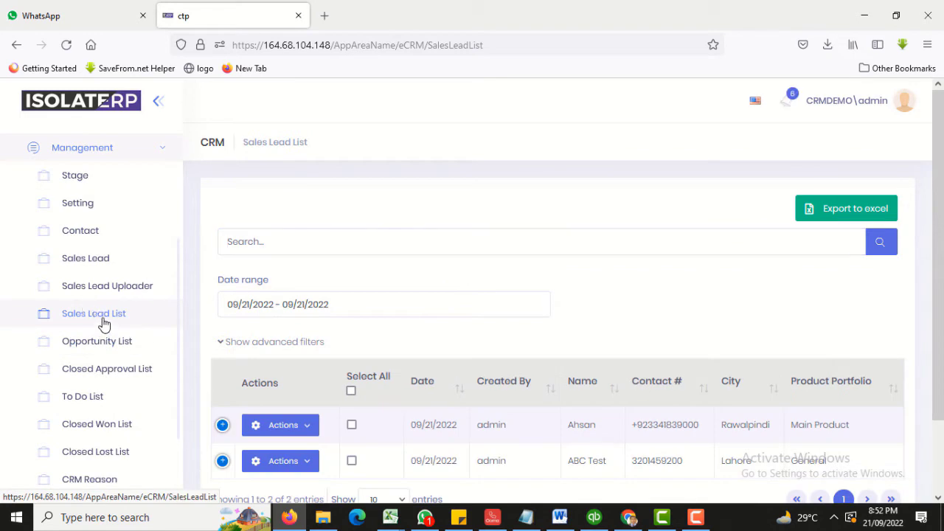
right_click(103, 323)
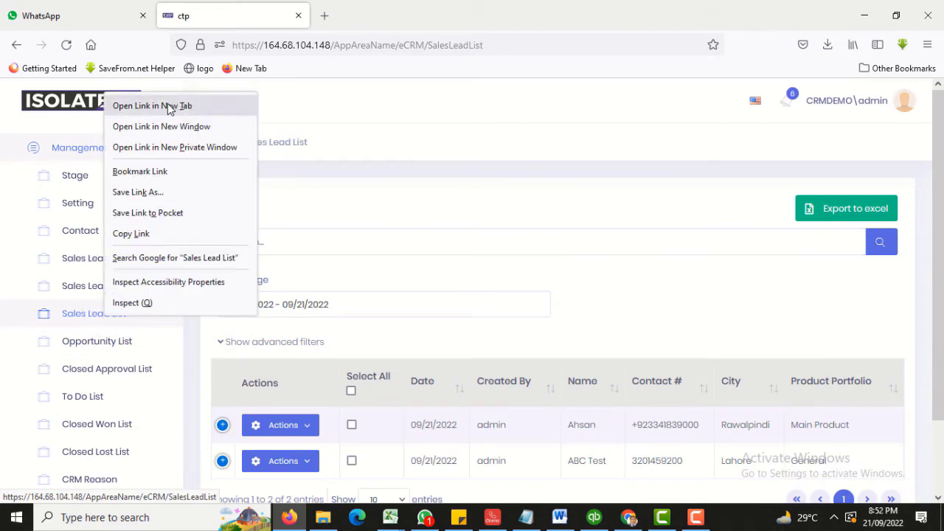
click(527, 154)
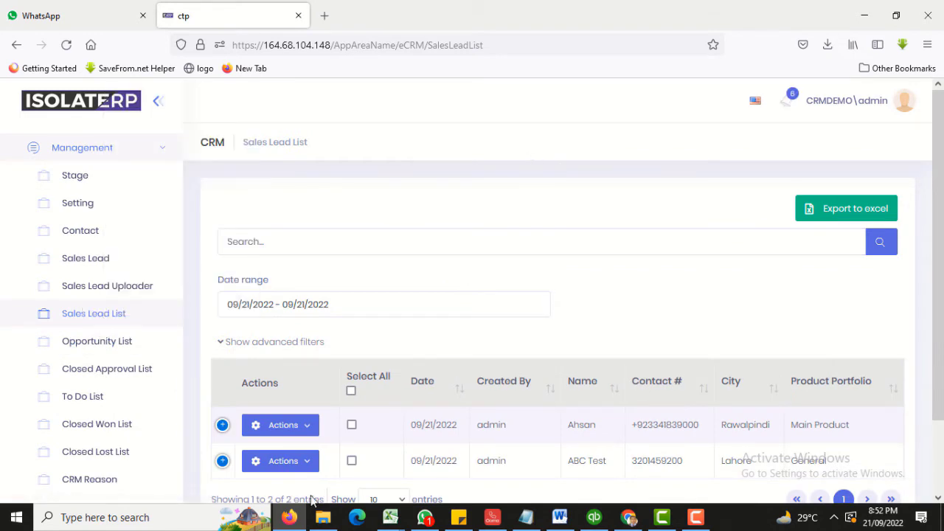
scroll(356, 336, down, 2)
Select all leads, choose Assign to Specific User, and cancel the user picker without assigning.
click(352, 319)
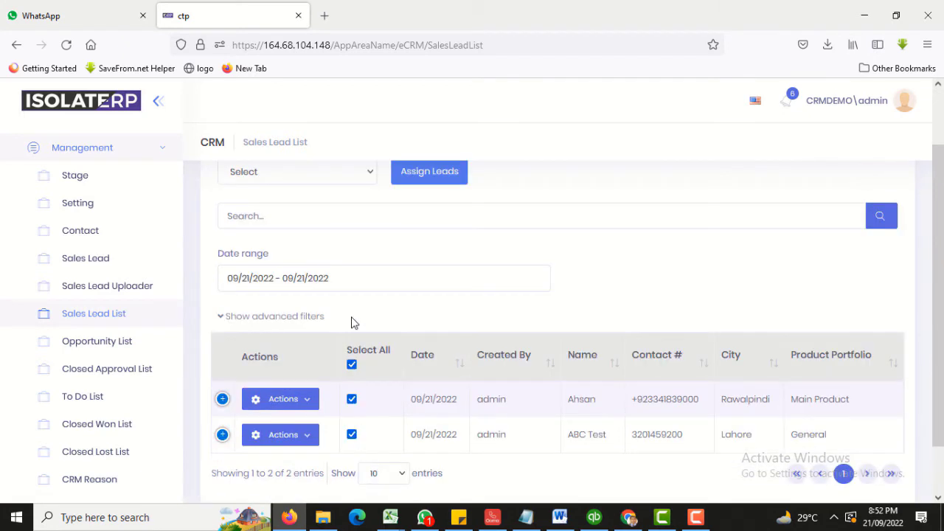
scroll(352, 321, up, 2)
click(337, 244)
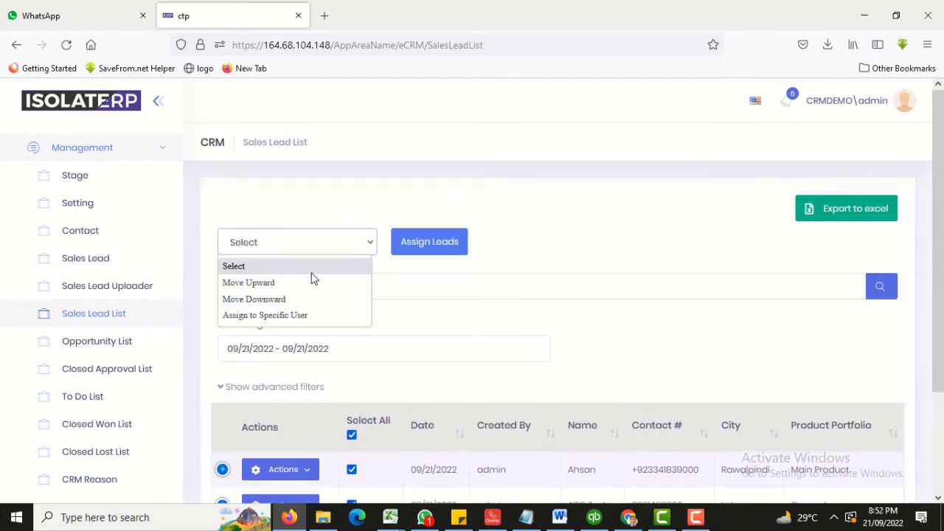
click(295, 315)
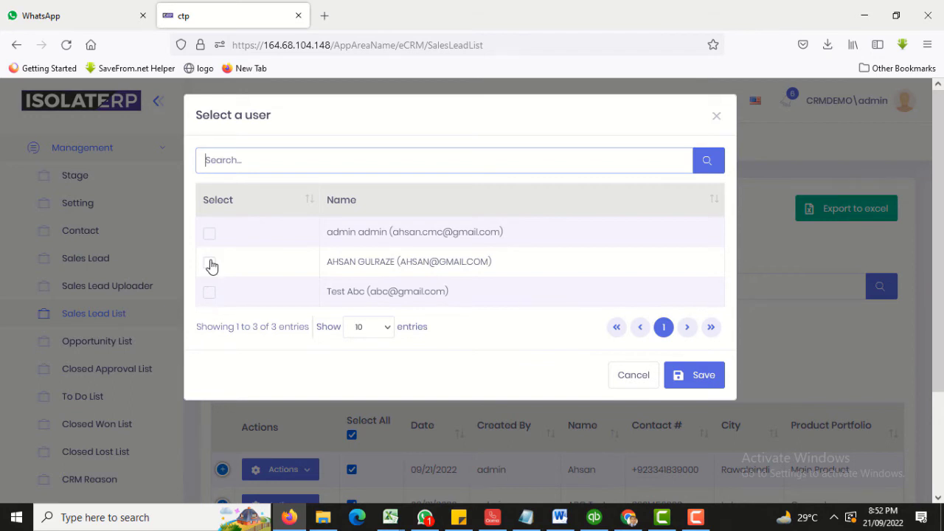
click(716, 116)
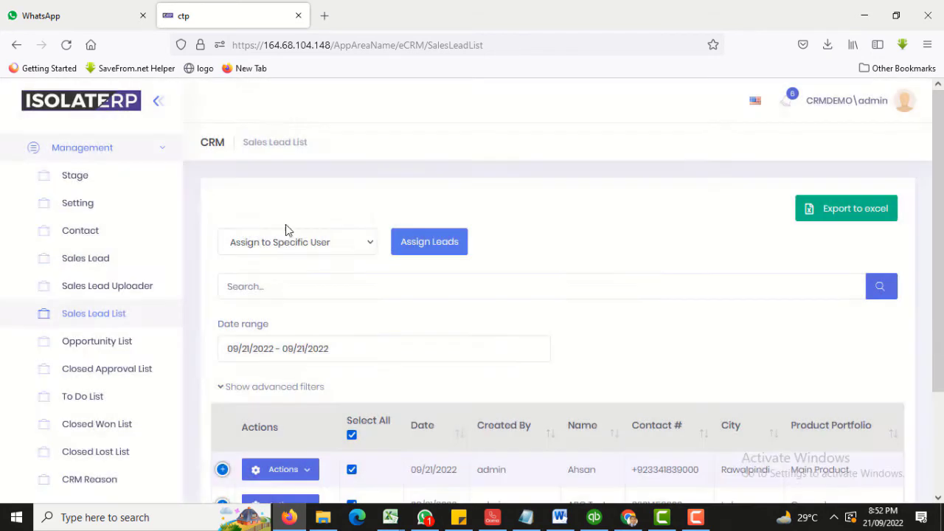
click(287, 250)
click(298, 249)
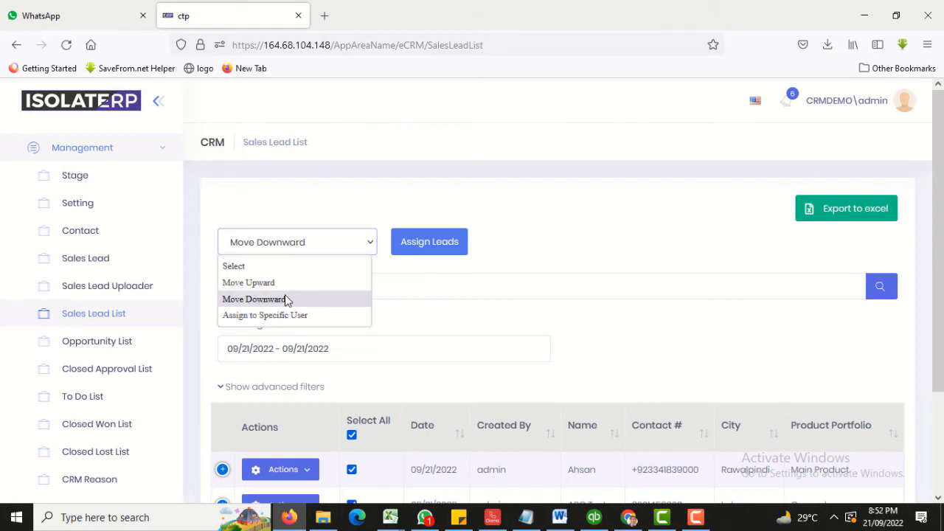
click(284, 314)
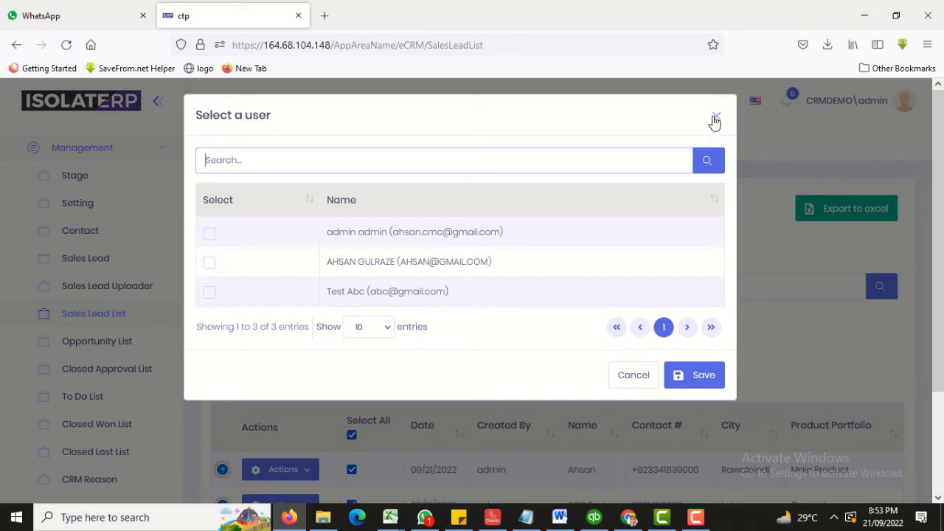
click(629, 382)
scroll(120, 356, down, 2)
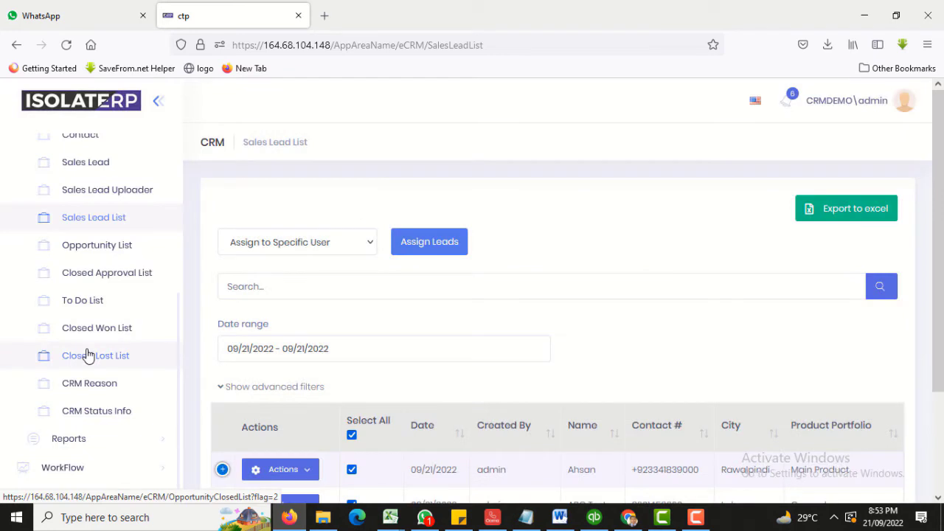
Open Map Branch Project from WorkFlow > General in a new tab.
click(63, 467)
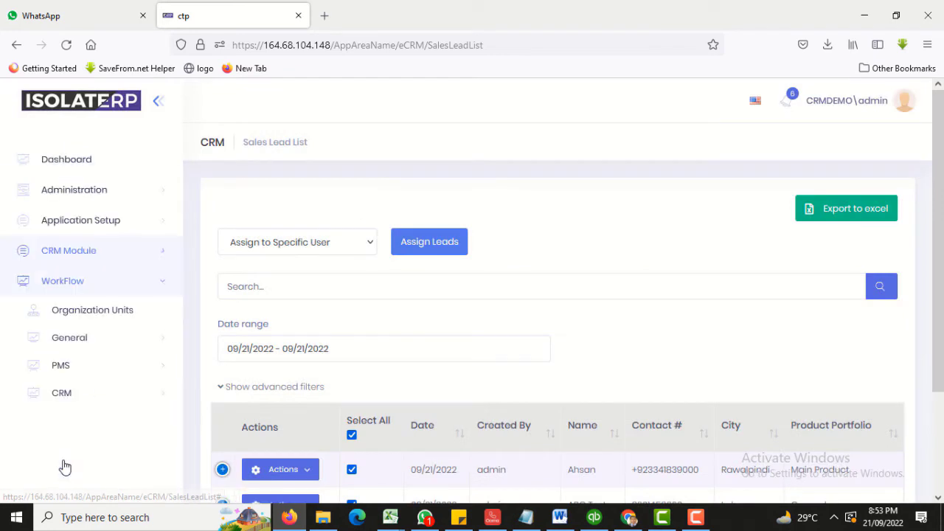
click(102, 336)
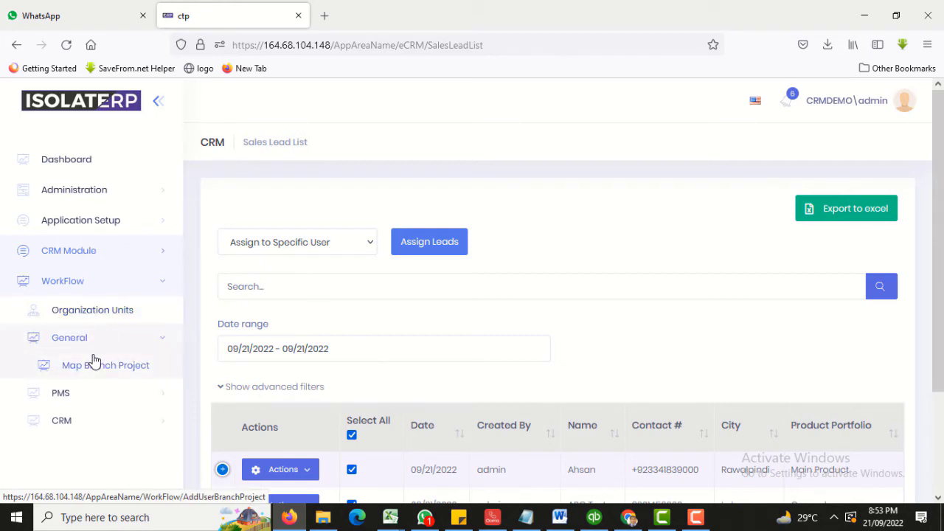
right_click(94, 361)
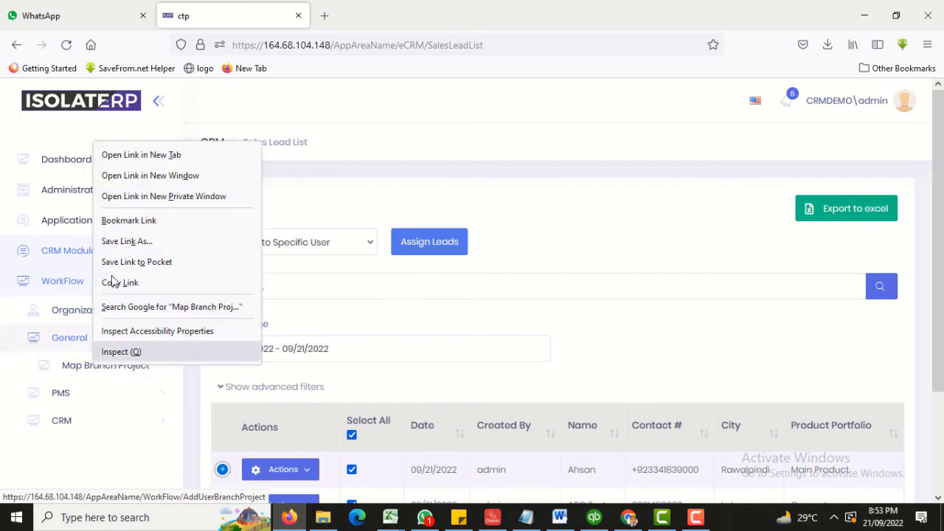
click(140, 156)
click(402, 19)
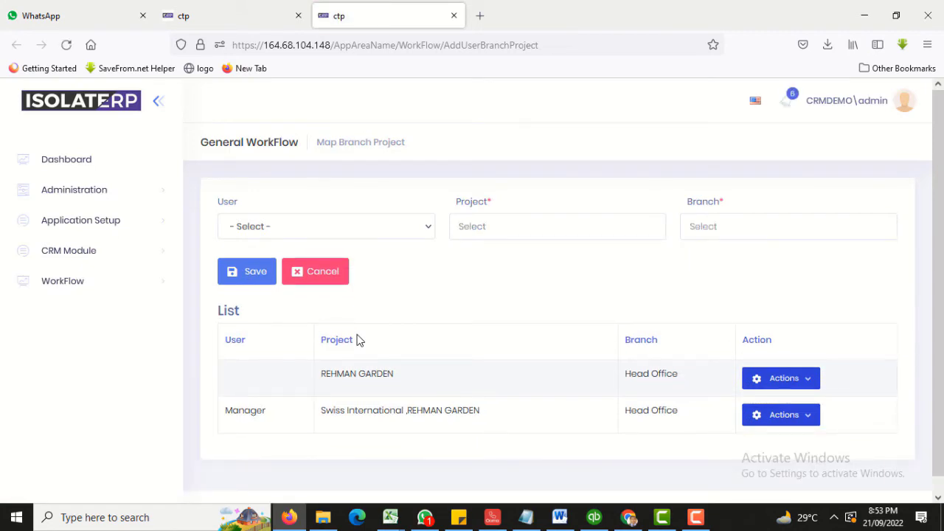
Choose admin as the User on Map Branch Project and return to the Sales Lead List tab.
click(343, 229)
click(327, 267)
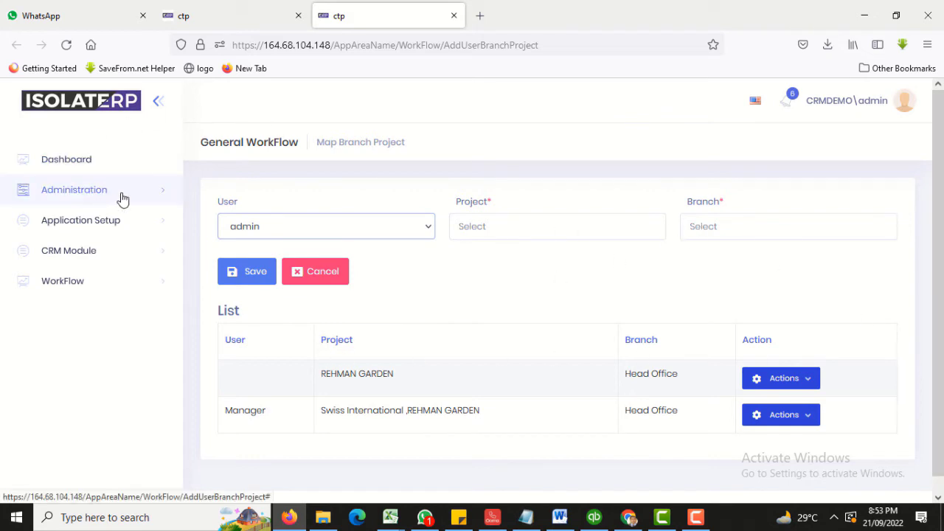
click(273, 9)
click(316, 238)
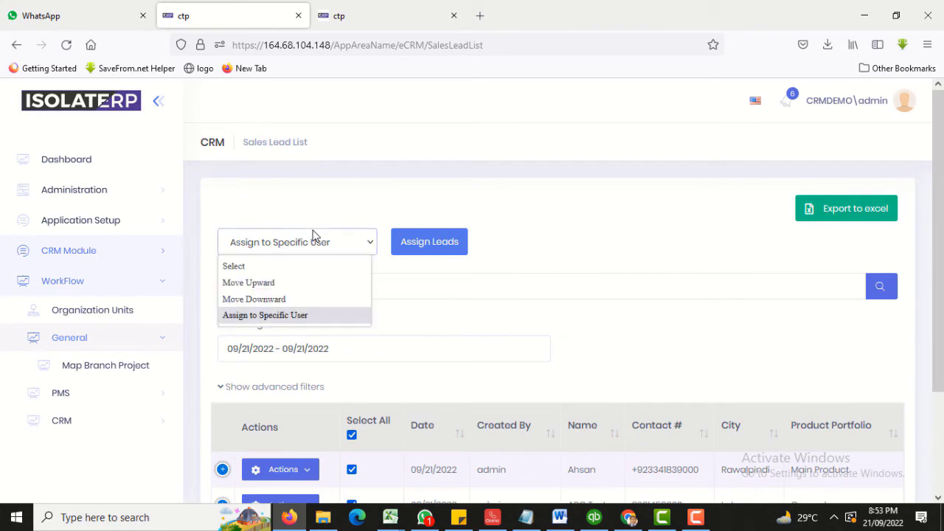
click(288, 297)
click(301, 248)
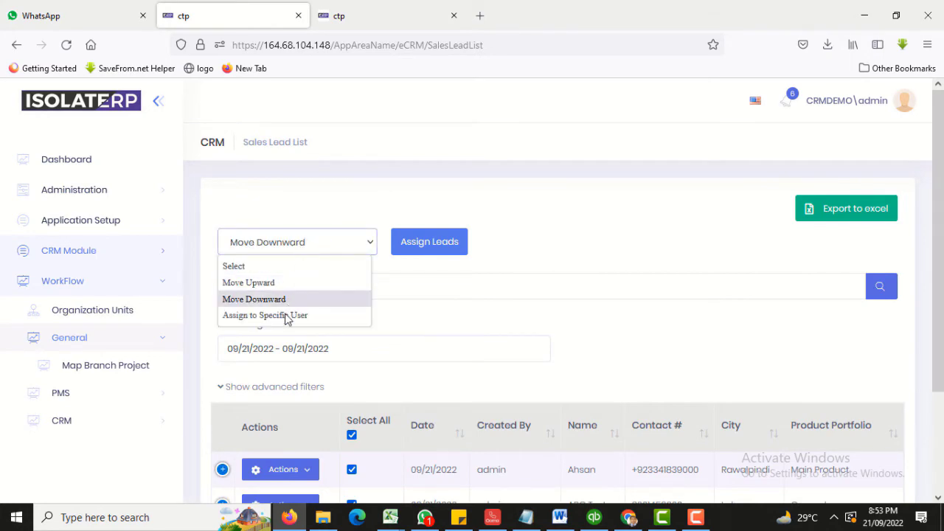
click(286, 316)
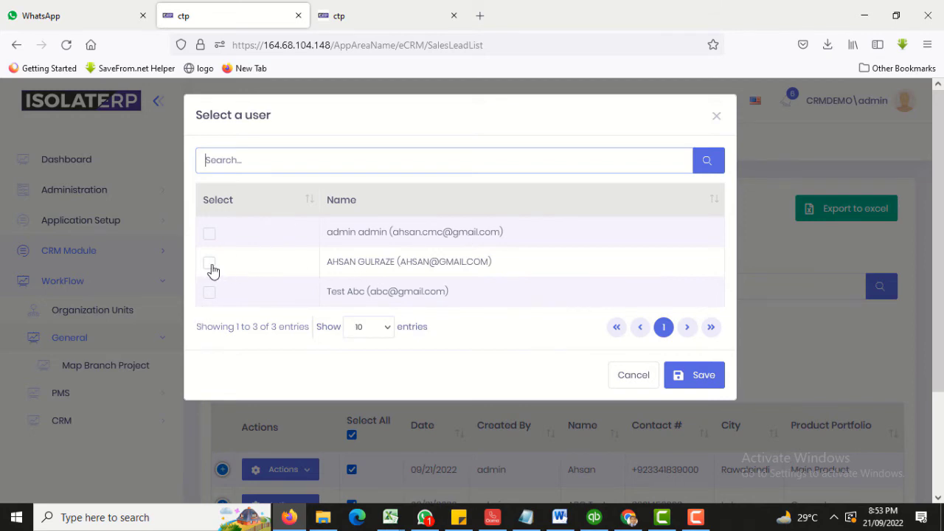
click(634, 376)
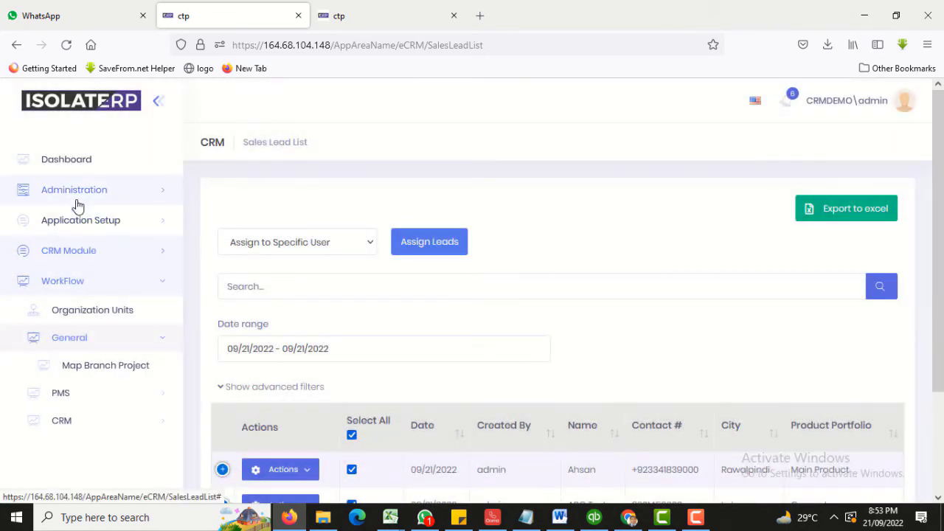
Open the Administration > Users page in a new tab.
click(77, 201)
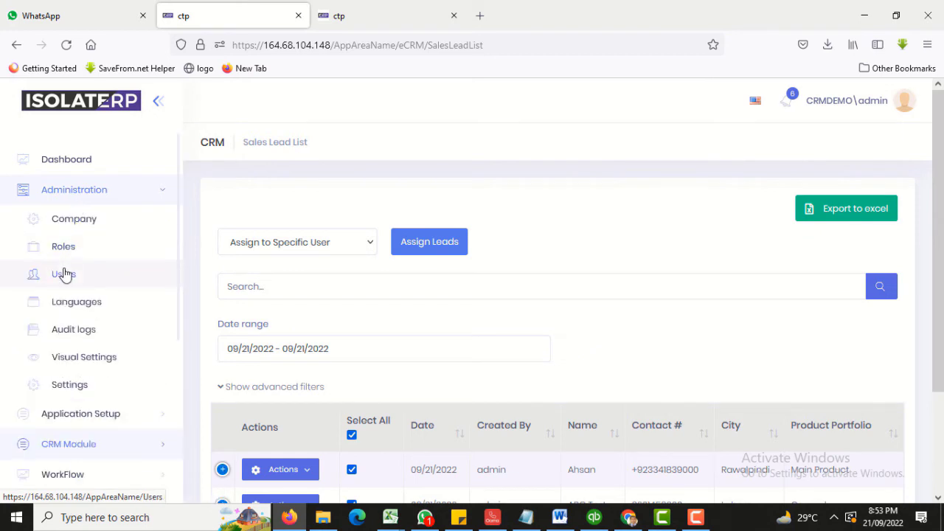
right_click(65, 273)
click(85, 284)
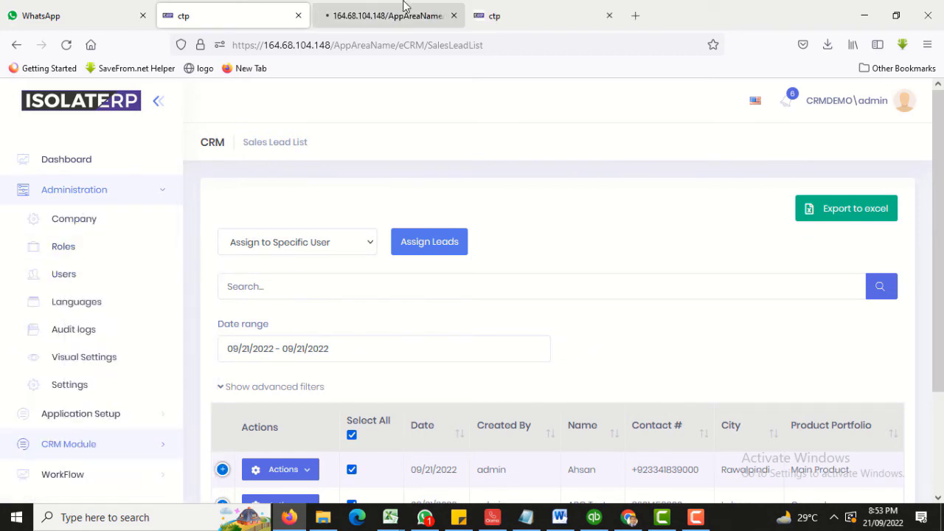
click(405, 6)
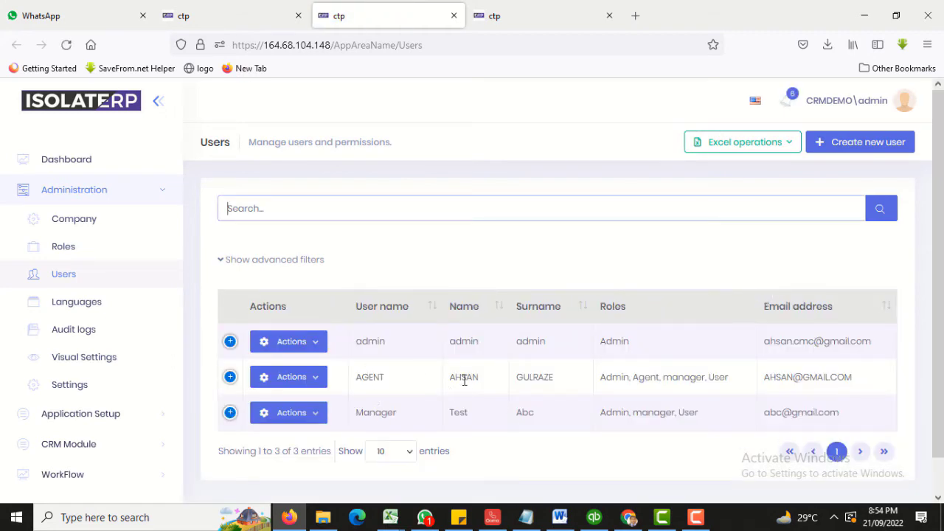
Expand the AGENT user's details, view its Edit form, close it, and return to the Sales Lead List.
click(321, 381)
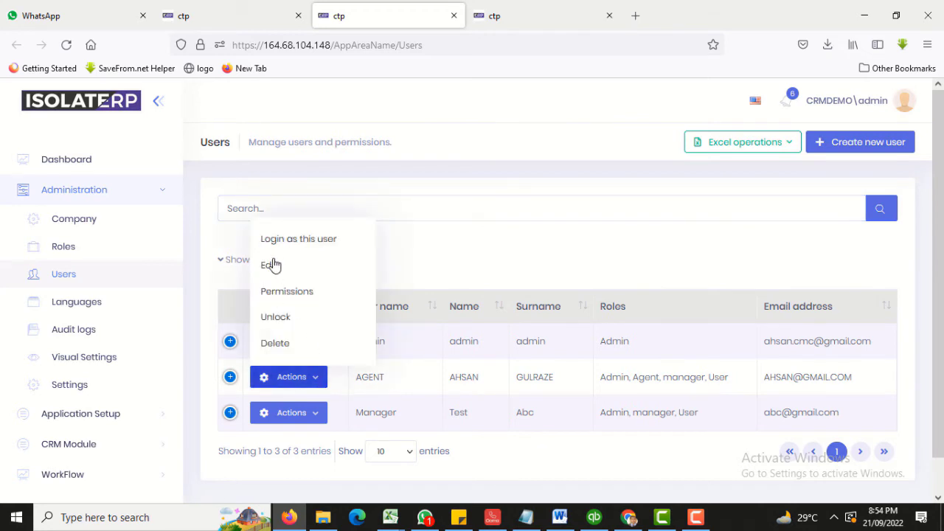
click(433, 382)
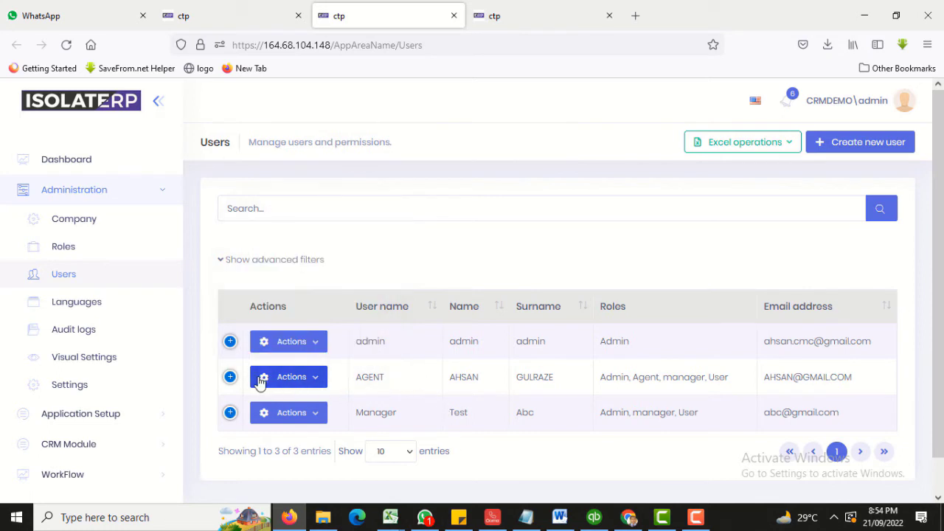
click(230, 378)
scroll(302, 369, down, 3)
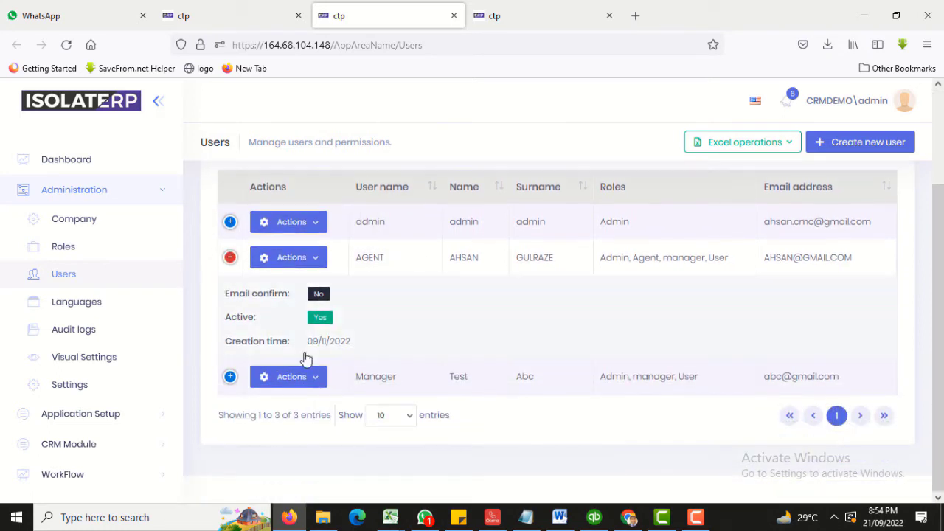
click(319, 258)
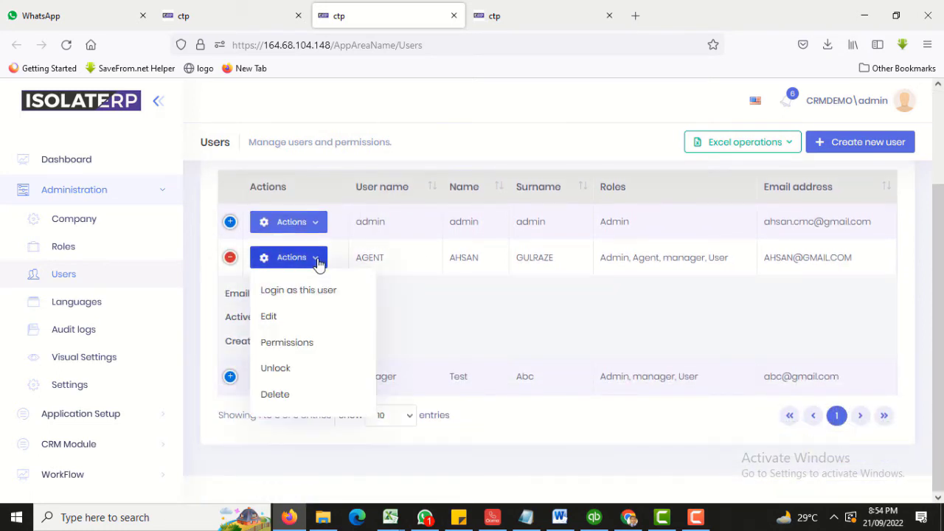
click(273, 317)
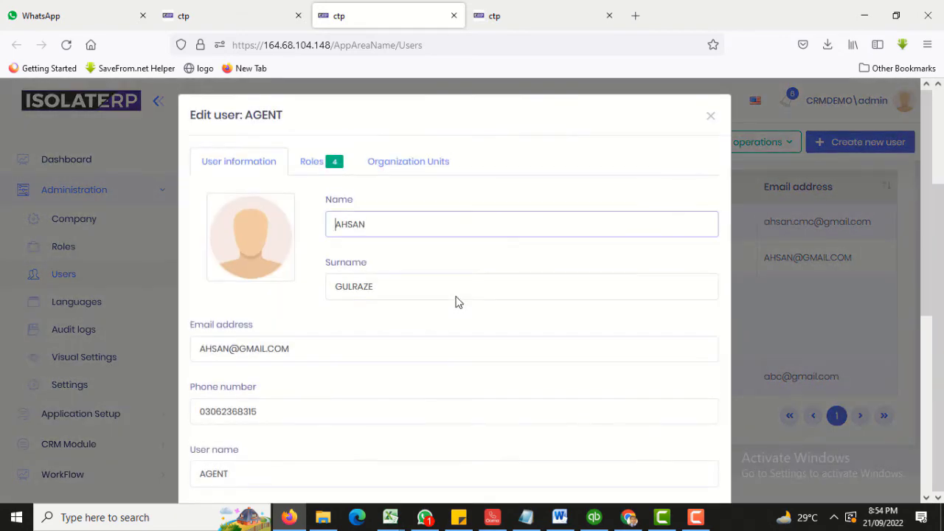
scroll(442, 301, down, 2)
scroll(369, 293, up, 2)
click(707, 117)
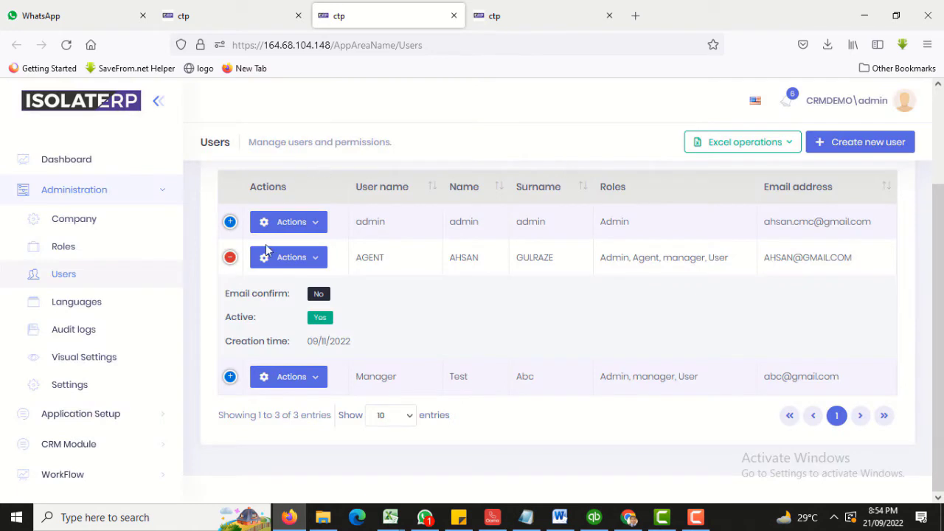
click(236, 16)
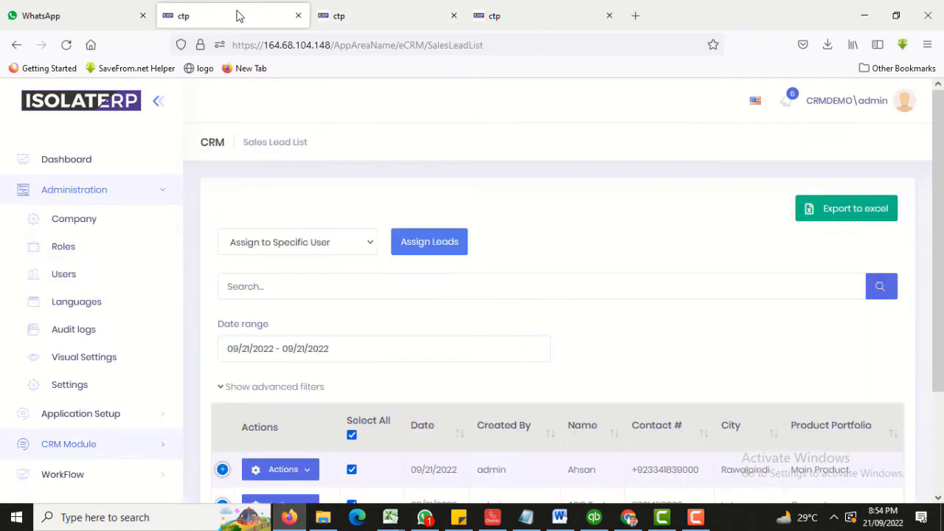
Assign the selected sales leads to the second user with Assign to Specific User and save.
click(328, 247)
click(274, 301)
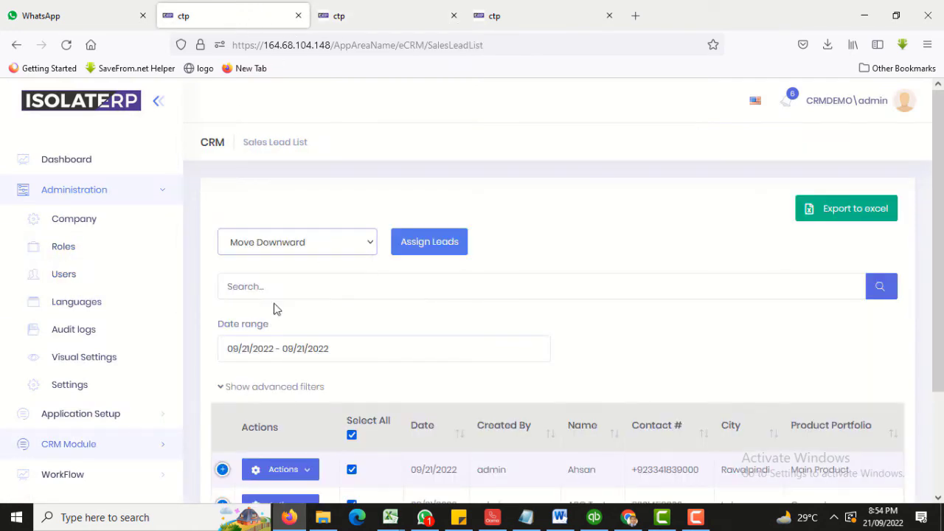
click(284, 236)
click(267, 317)
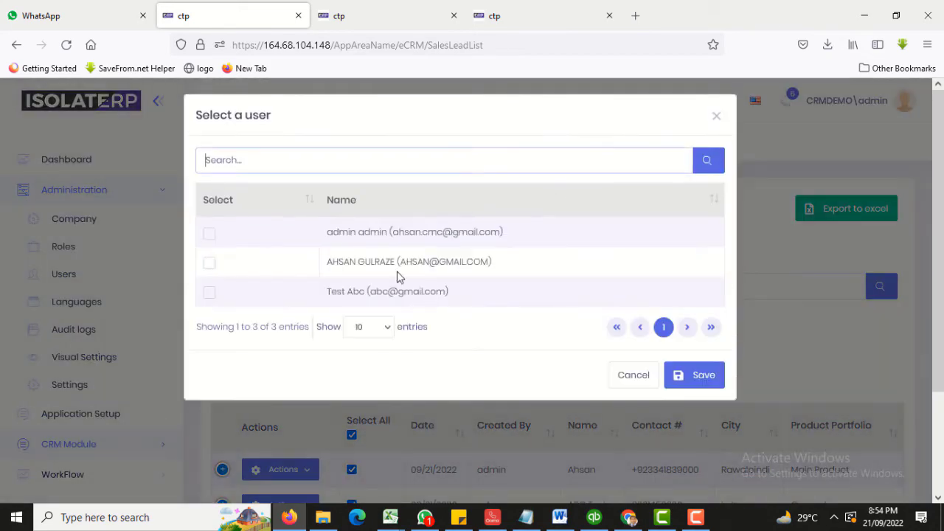
click(212, 264)
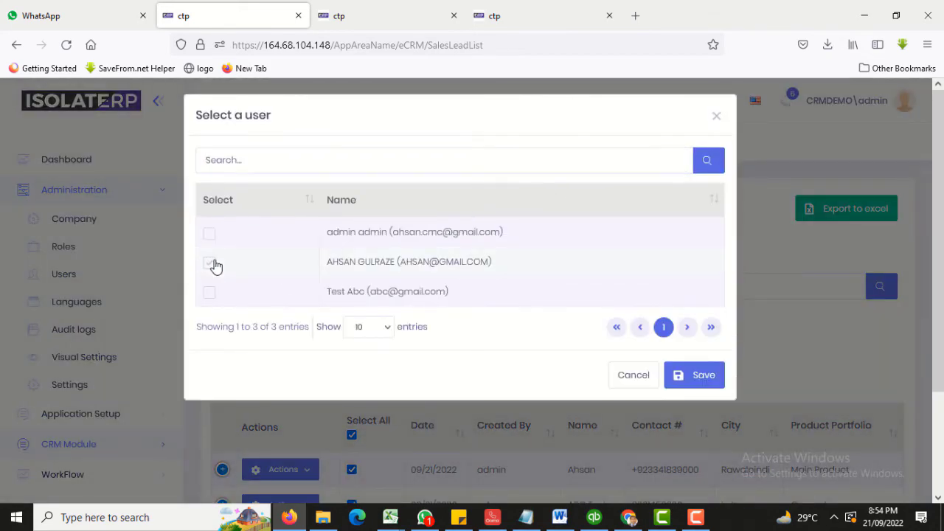
click(695, 381)
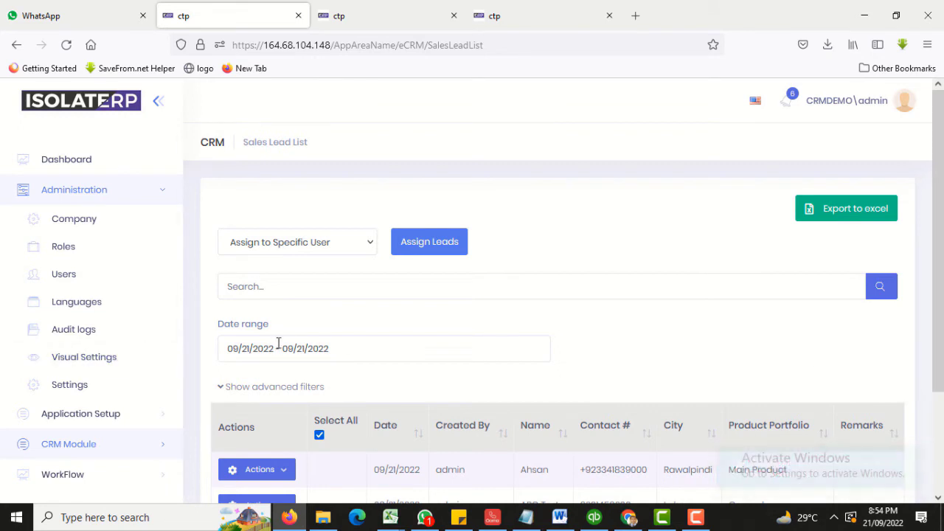
Log out of the admin account and log in as the 'agent' user with its password.
click(811, 102)
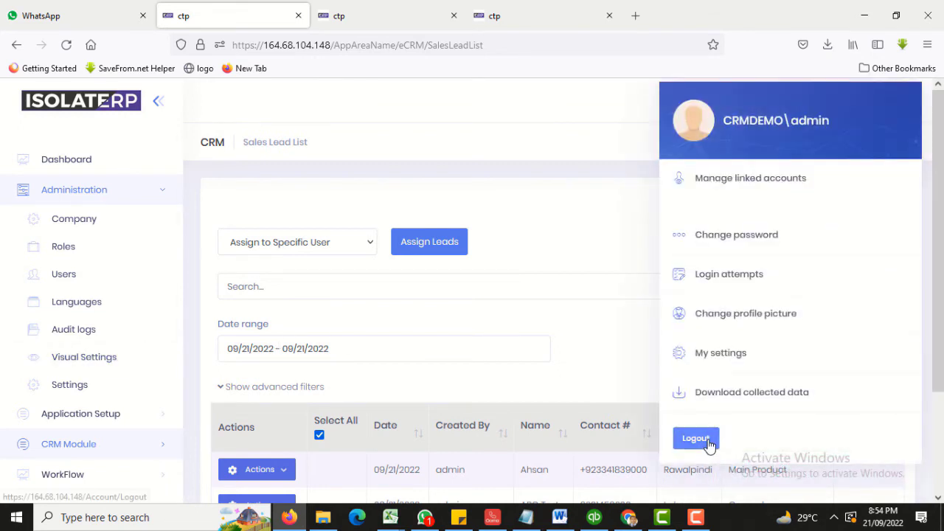
click(697, 439)
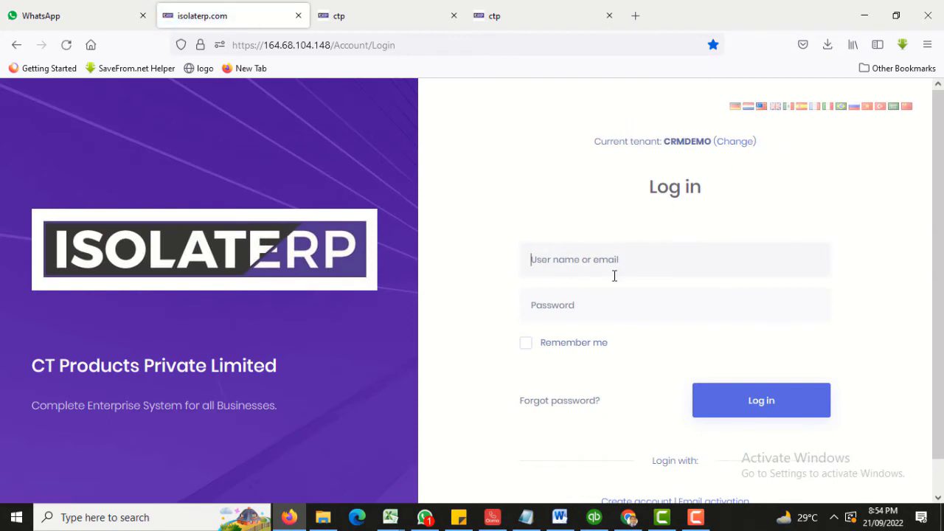
text(agent)
key(Tab)
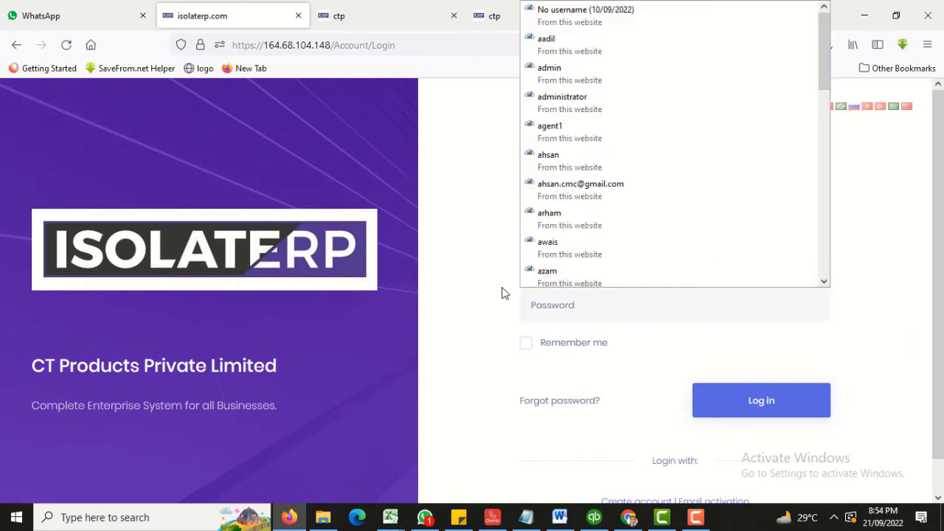
click(523, 310)
click(534, 308)
text(123)
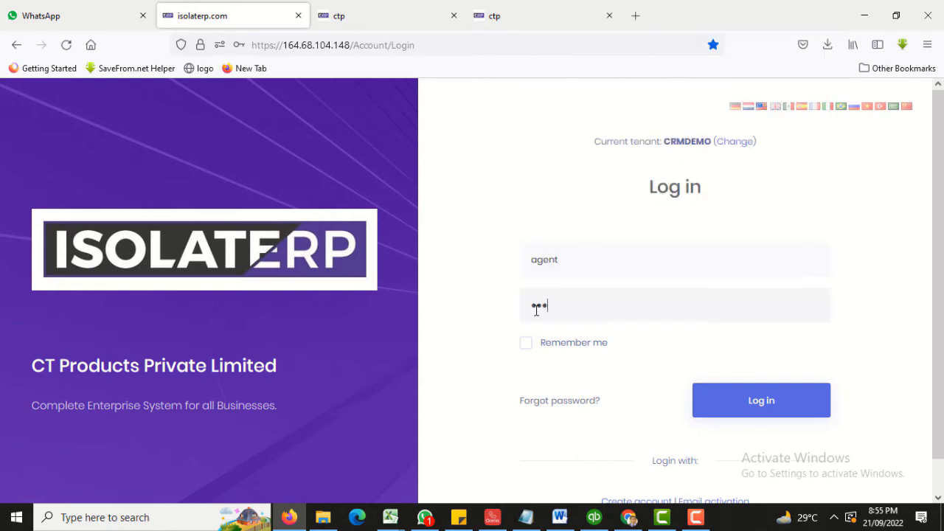
text(456)
key(Return)
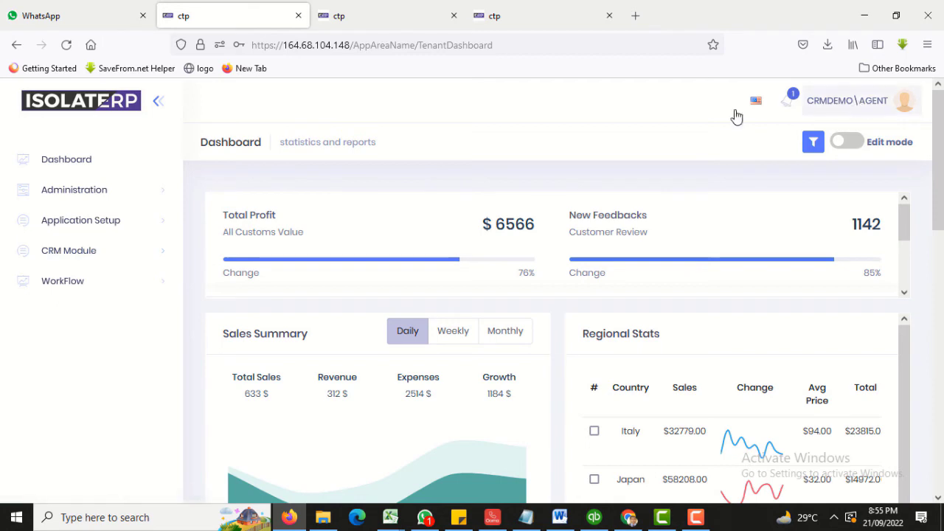
Open the Opportunity List under CRM Module > Management.
click(20, 250)
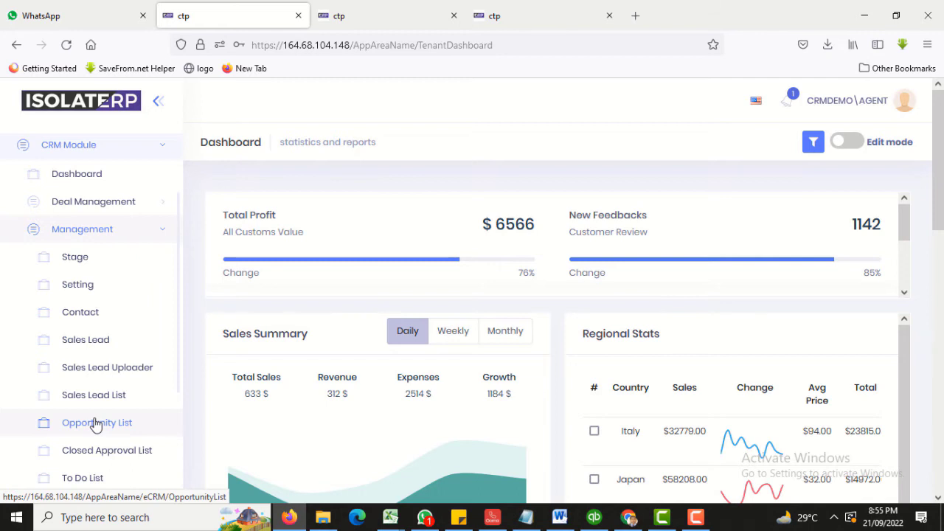
click(97, 423)
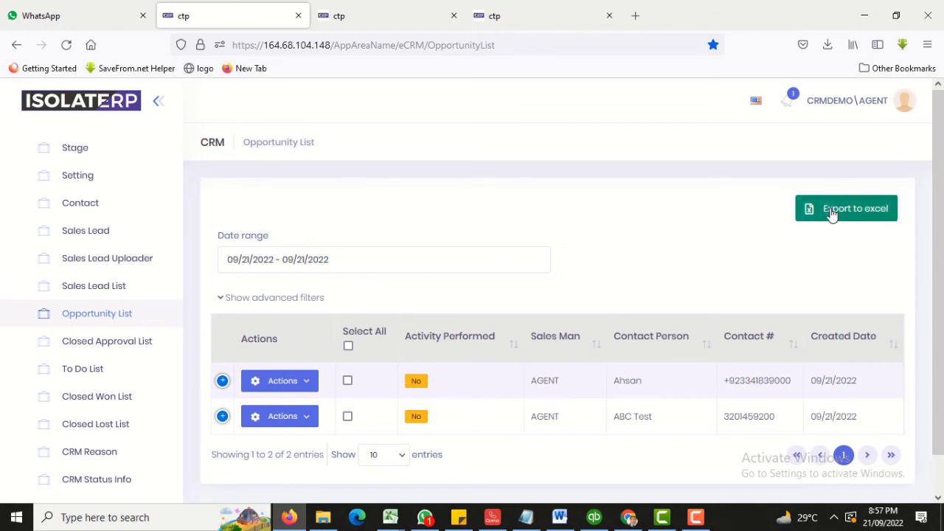
Show the advanced filters and check the Contact Person, SalesMan, Product and Activity Performed dropdowns.
click(281, 298)
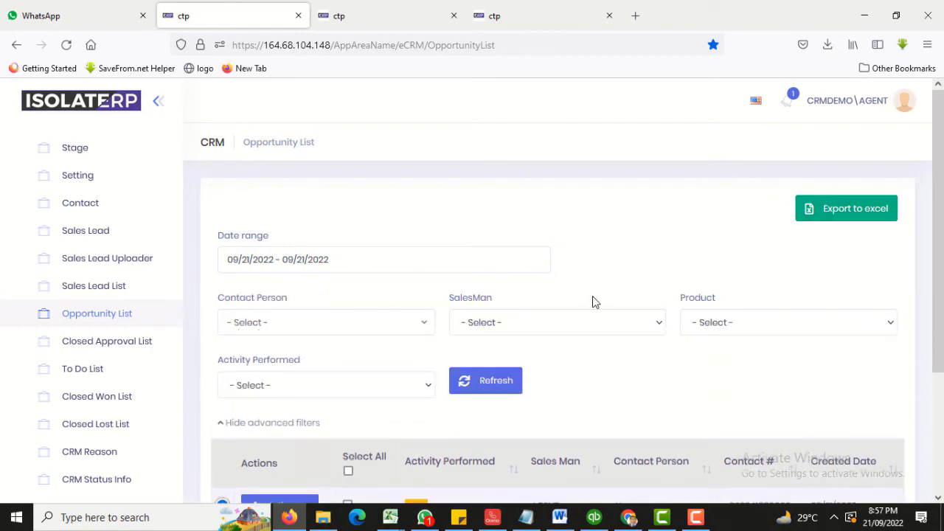
click(307, 322)
click(526, 327)
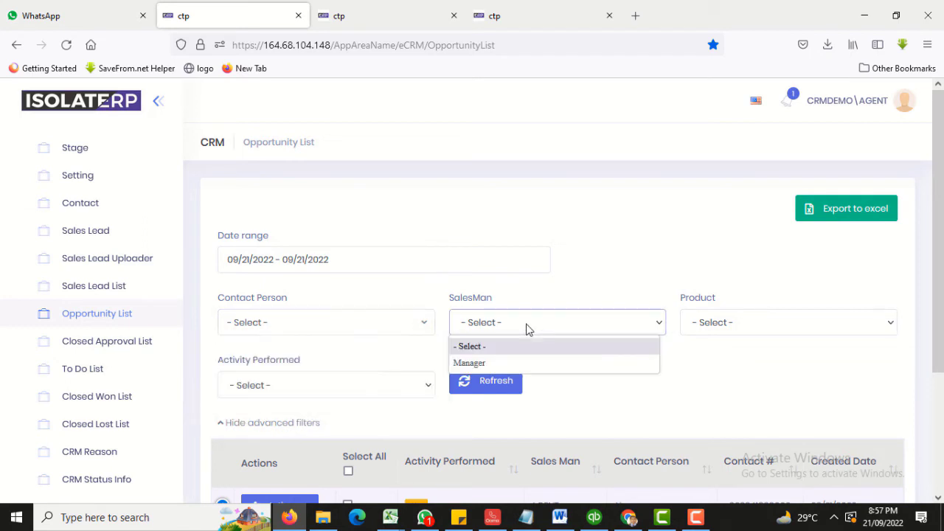
click(721, 328)
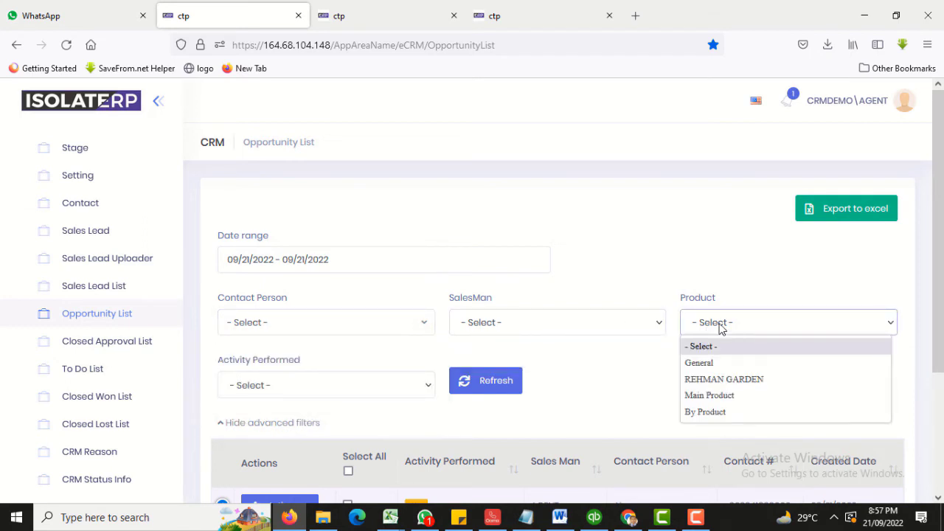
click(268, 392)
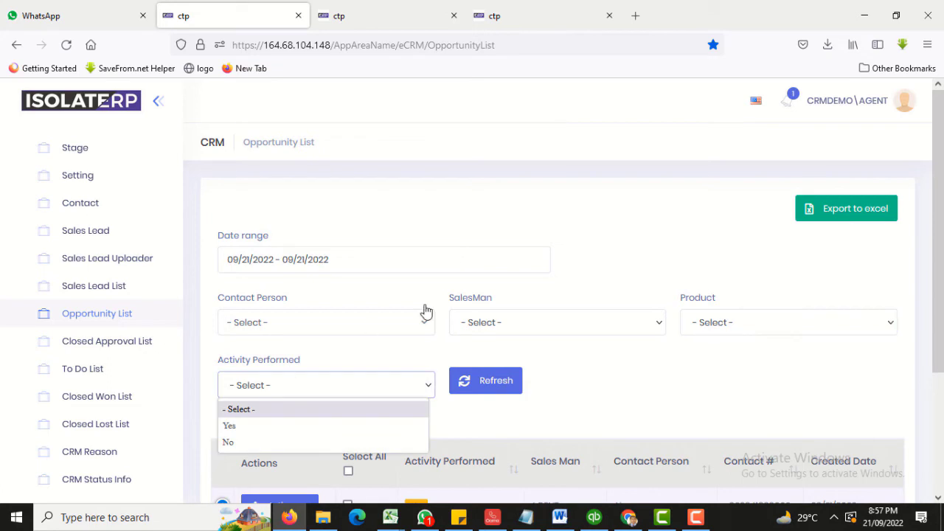
click(554, 260)
scroll(529, 381, down, 2)
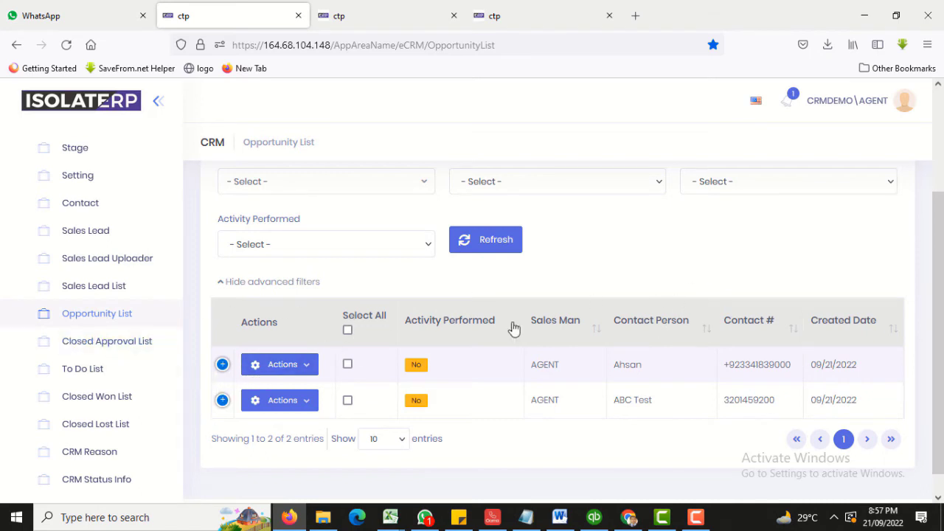
Expand and then collapse the first opportunity's detail row.
click(222, 364)
scroll(398, 426, down, 3)
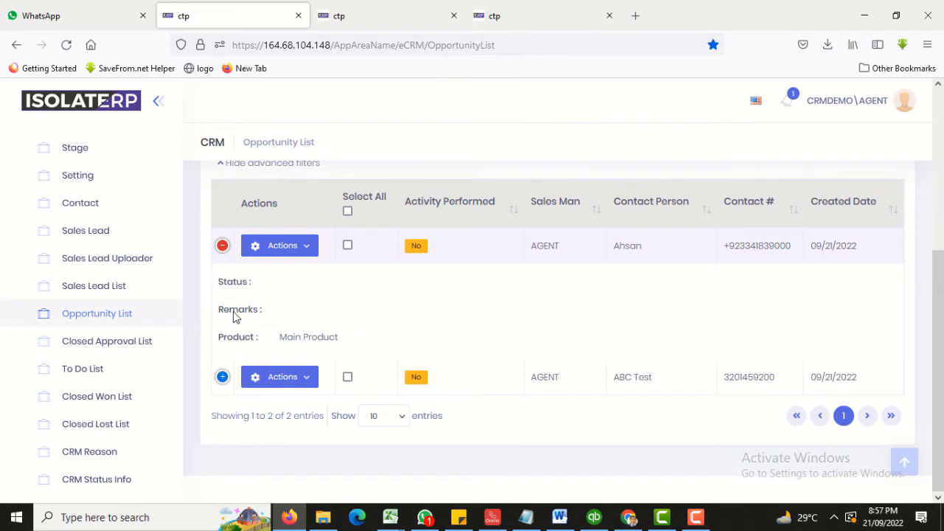
scroll(434, 319, up, 2)
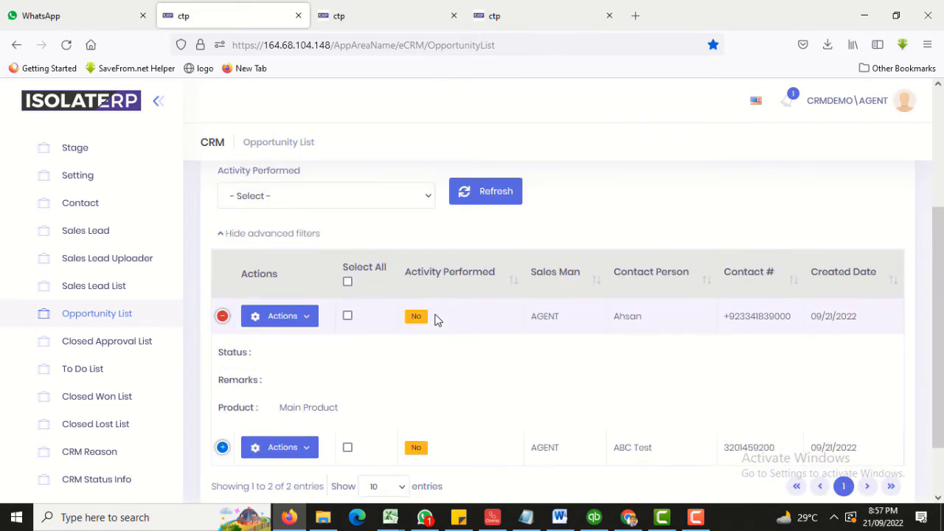
click(222, 316)
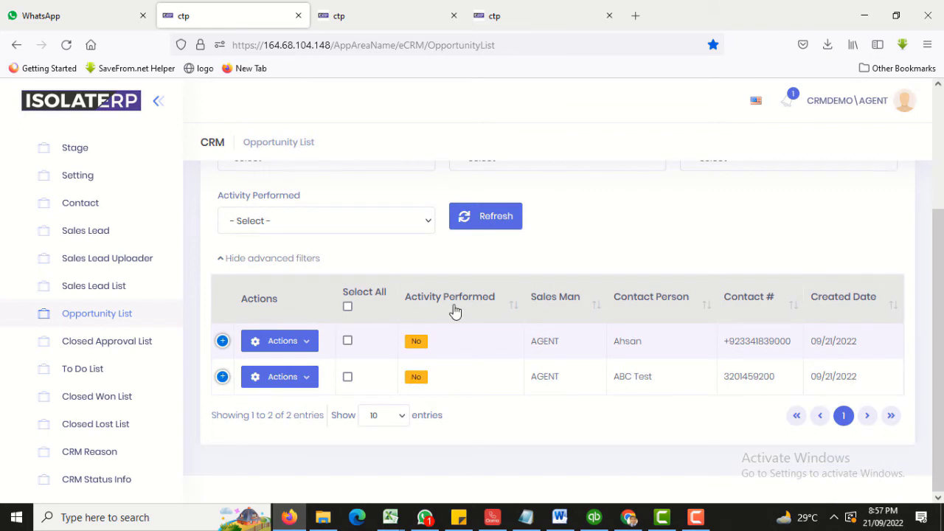
scroll(455, 311, up, 3)
scroll(471, 369, down, 1)
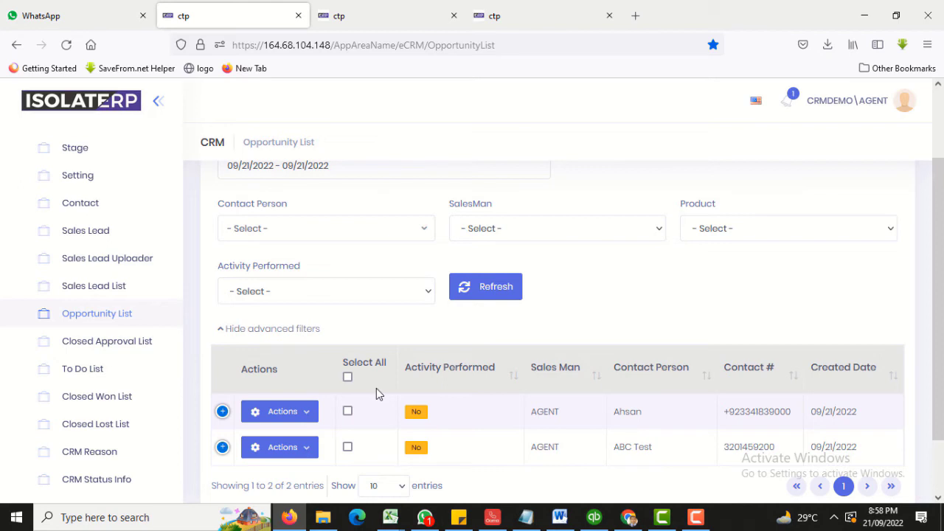
Assign both opportunities to the second user, then create an activity for the first opportunity.
click(347, 377)
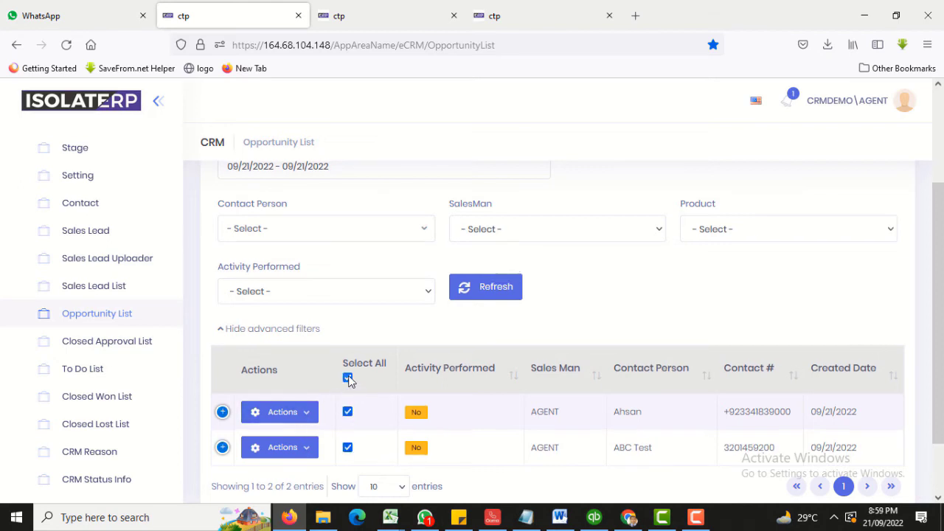
scroll(349, 380, up, 2)
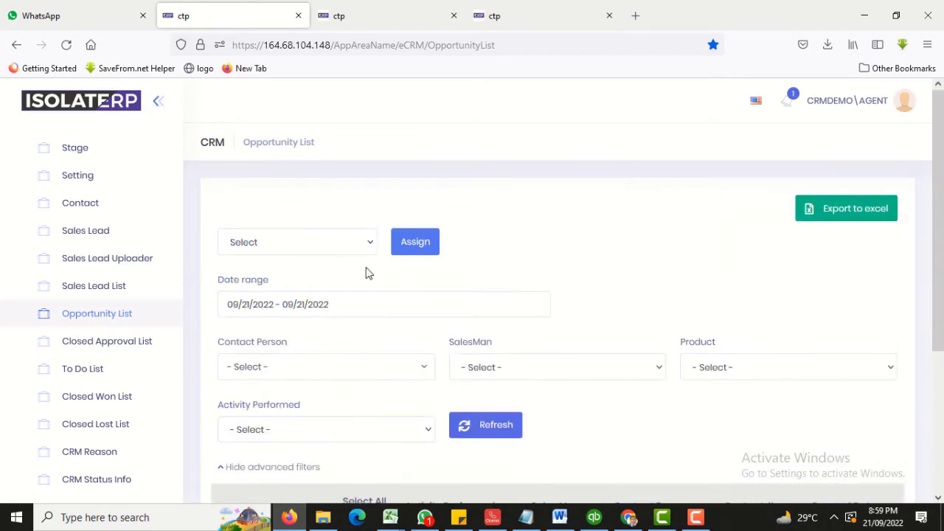
click(317, 249)
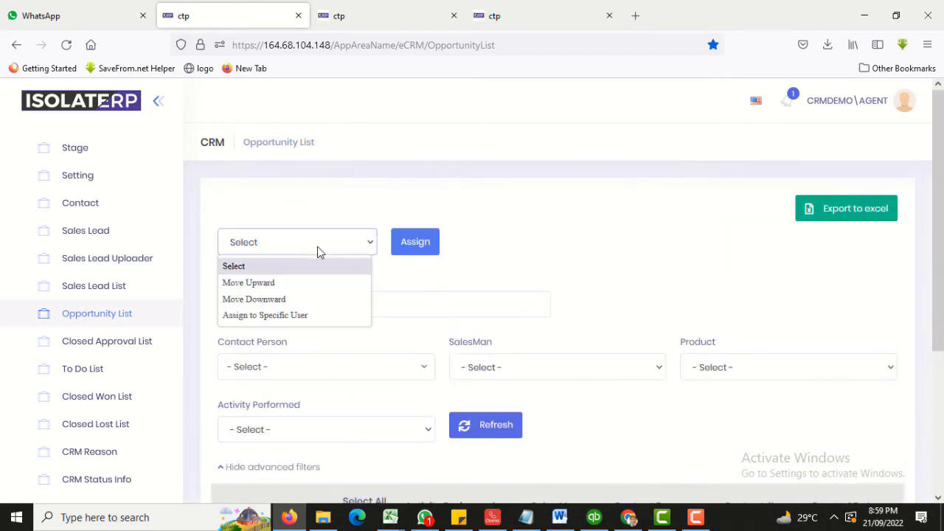
click(273, 316)
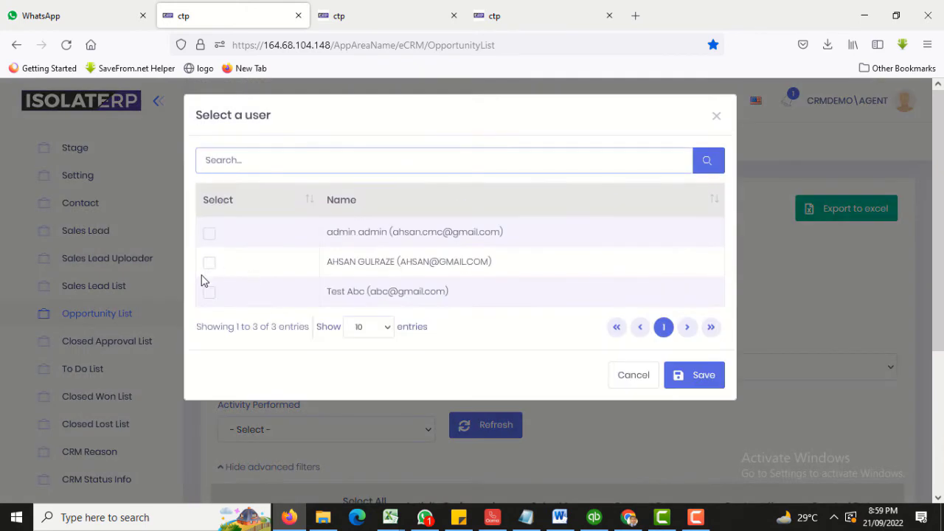
click(209, 262)
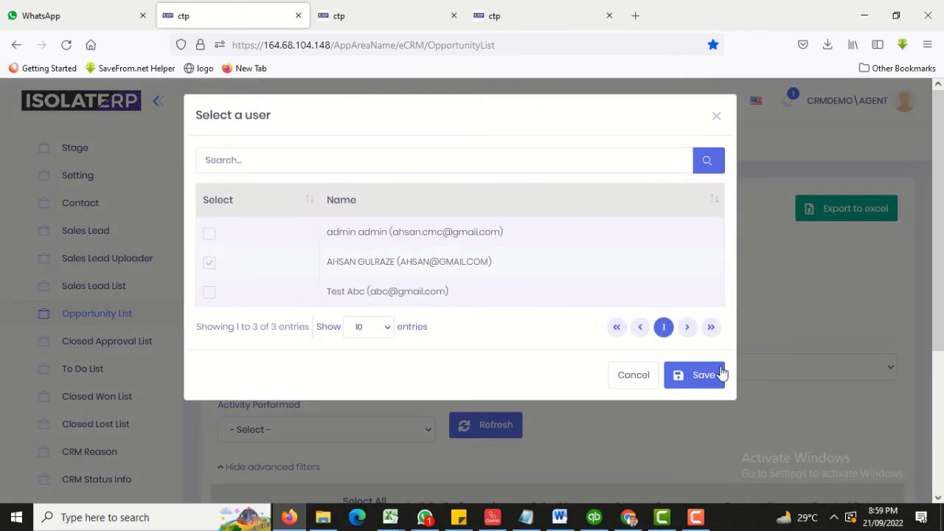
click(677, 380)
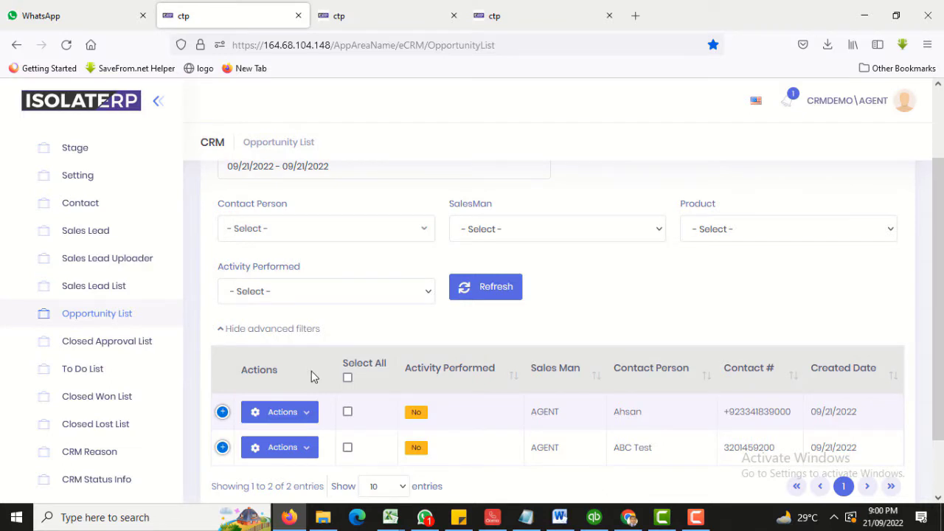
click(314, 416)
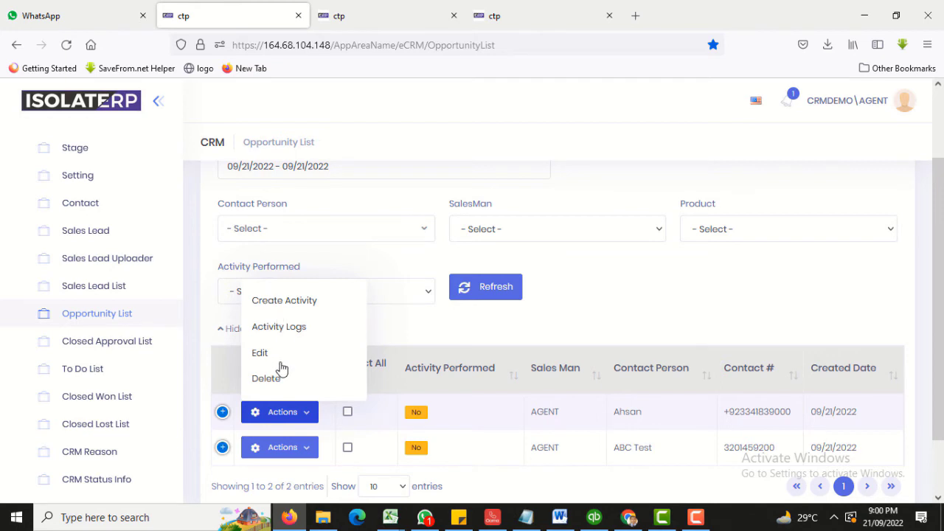
click(298, 303)
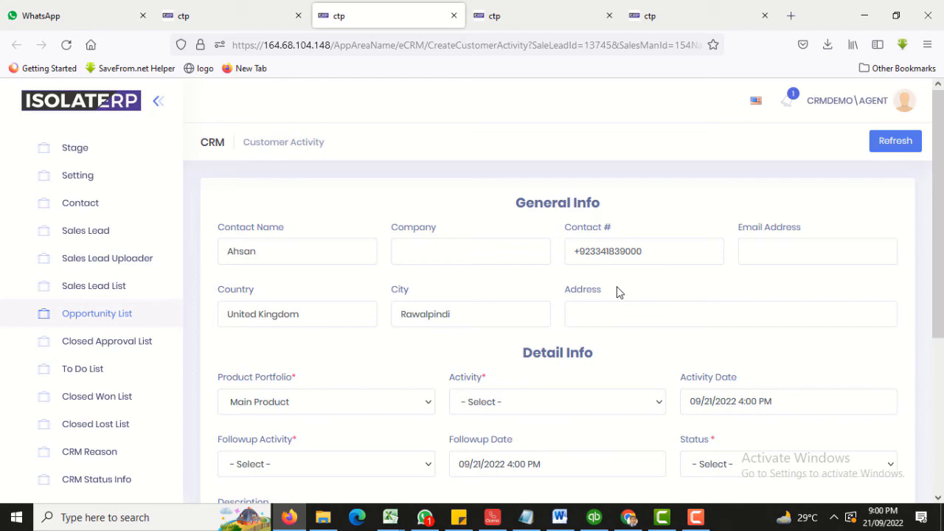
Review the contact fields and keep Main Product as the product portfolio.
triple_click(624, 251)
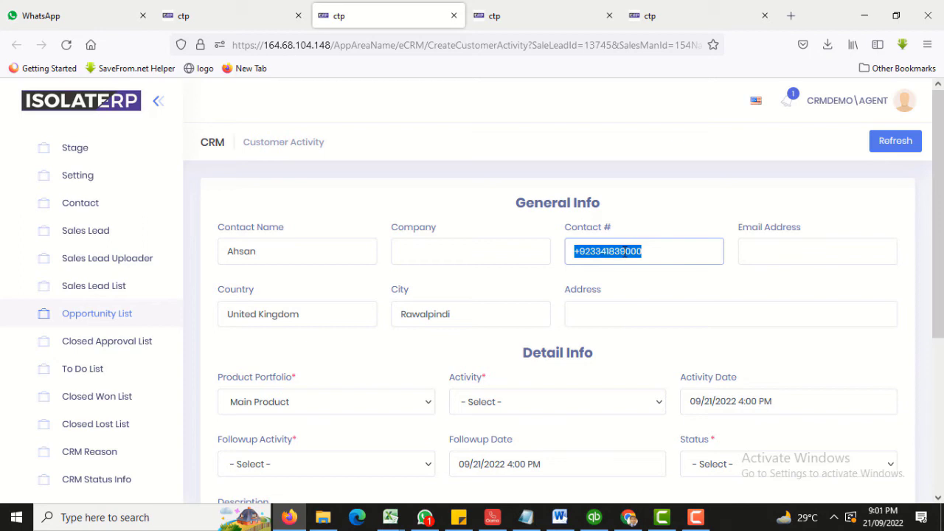
click(255, 252)
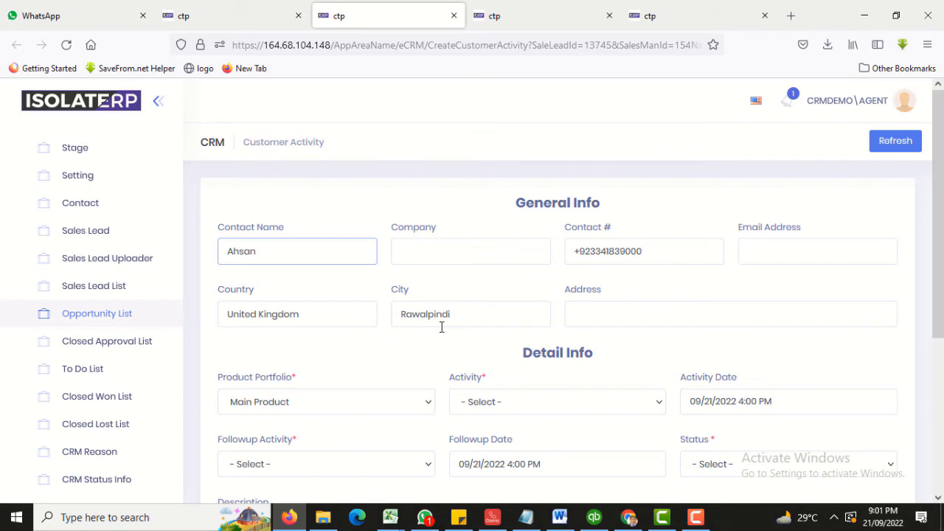
scroll(458, 325, down, 3)
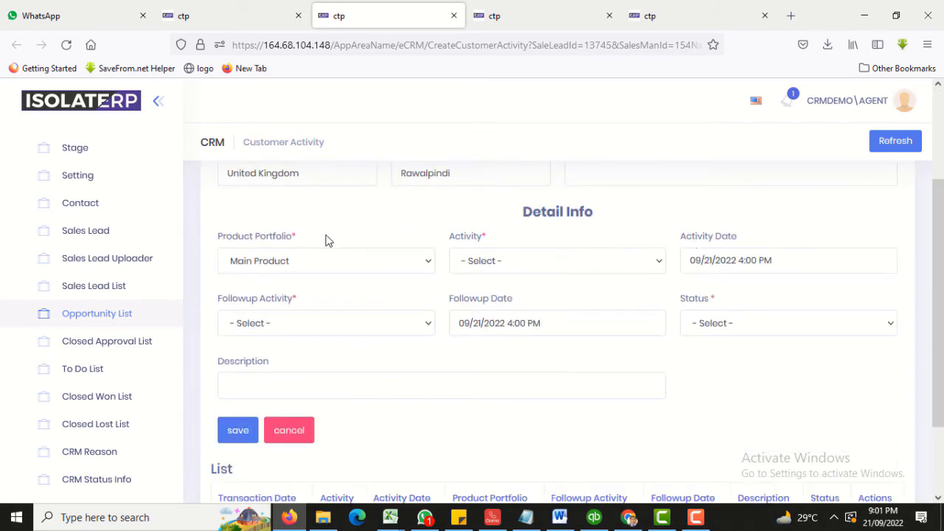
click(310, 263)
click(312, 263)
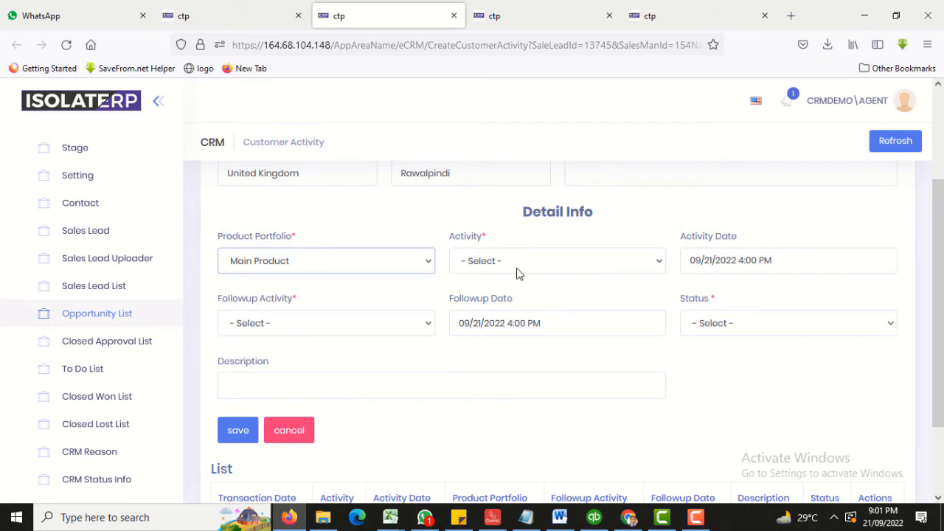
scroll(518, 273, up, 1)
scroll(516, 272, up, 1)
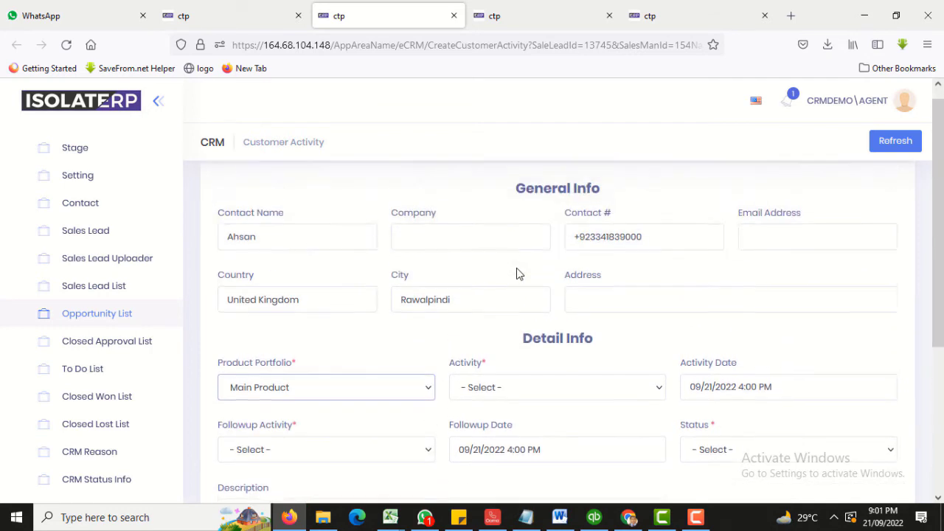
drag(269, 249, 190, 256)
scroll(598, 354, down, 1)
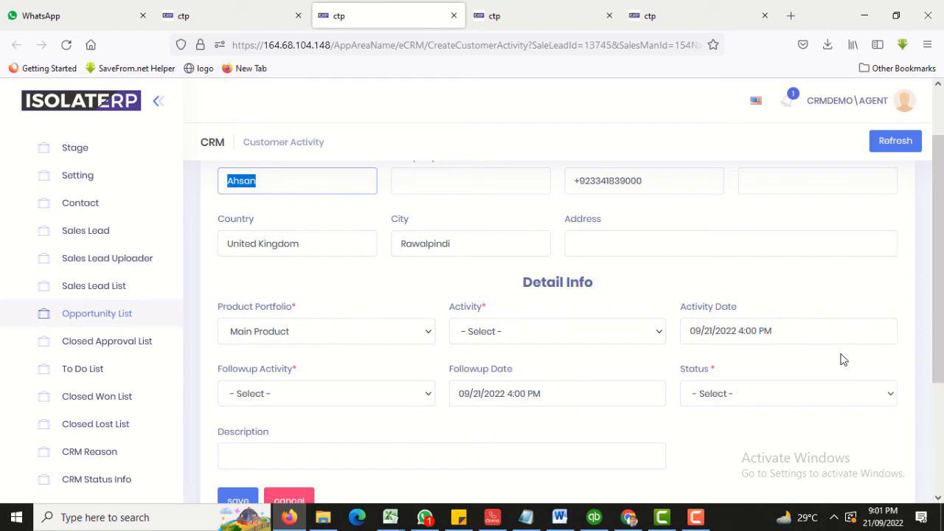
Inspect the date, follow-up and status fields, then choose CALL as the activity.
click(730, 332)
click(335, 393)
click(588, 404)
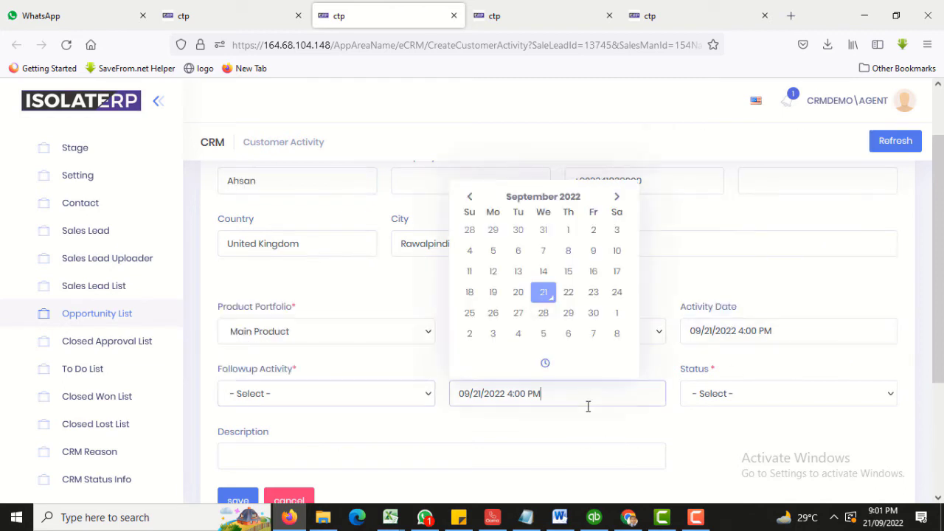
click(736, 402)
click(736, 402)
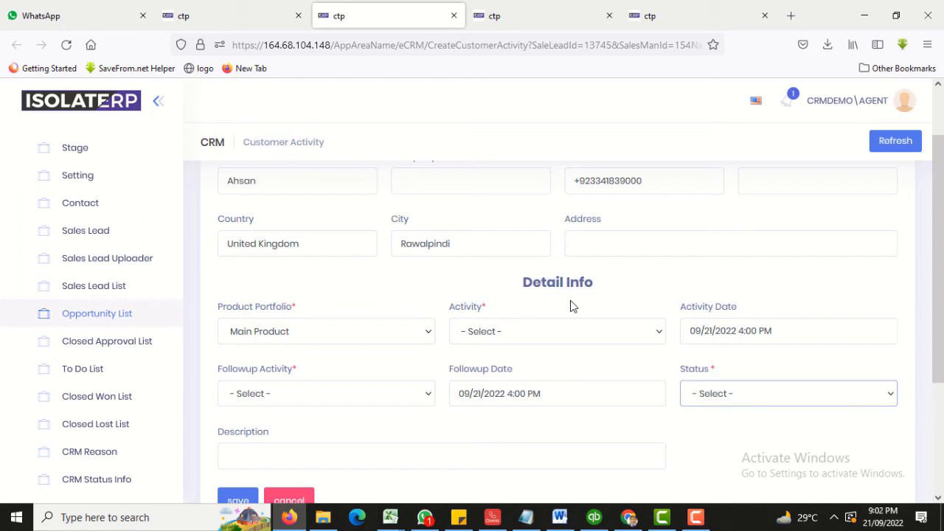
click(501, 331)
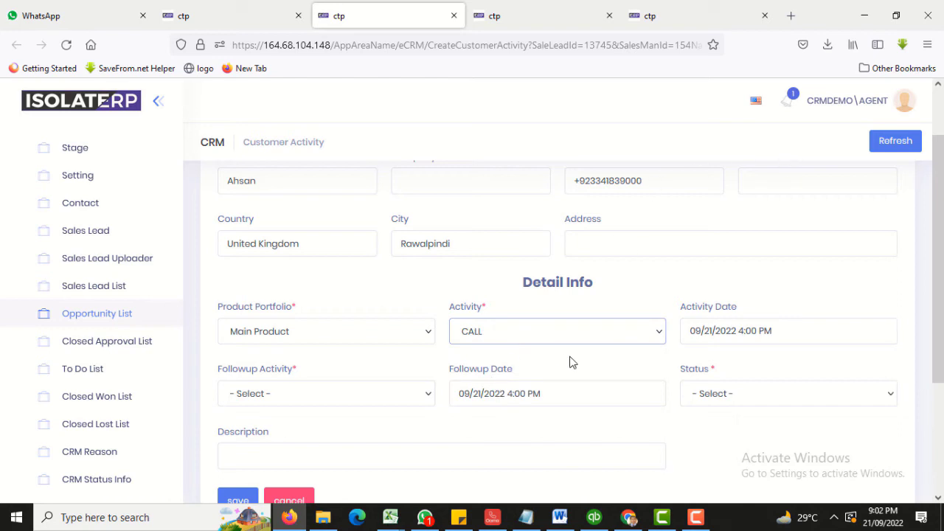
Change the activity date's time from 4:00 PM to 9:02 PM on 09/21/2022.
click(697, 331)
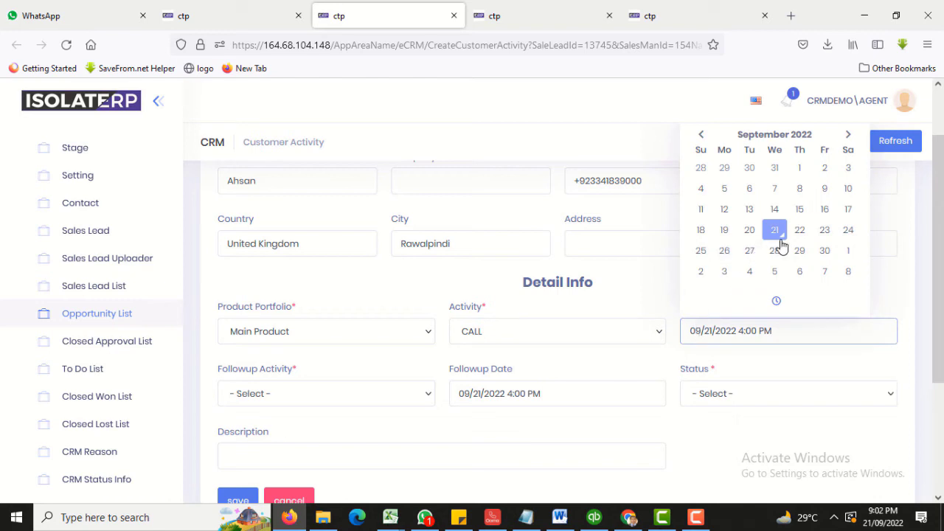
double_click(752, 331)
click(776, 301)
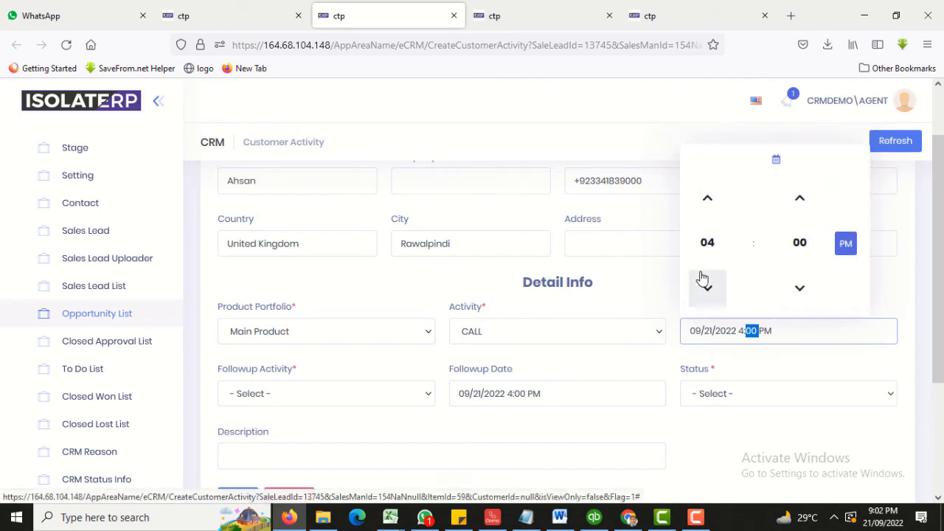
click(708, 198)
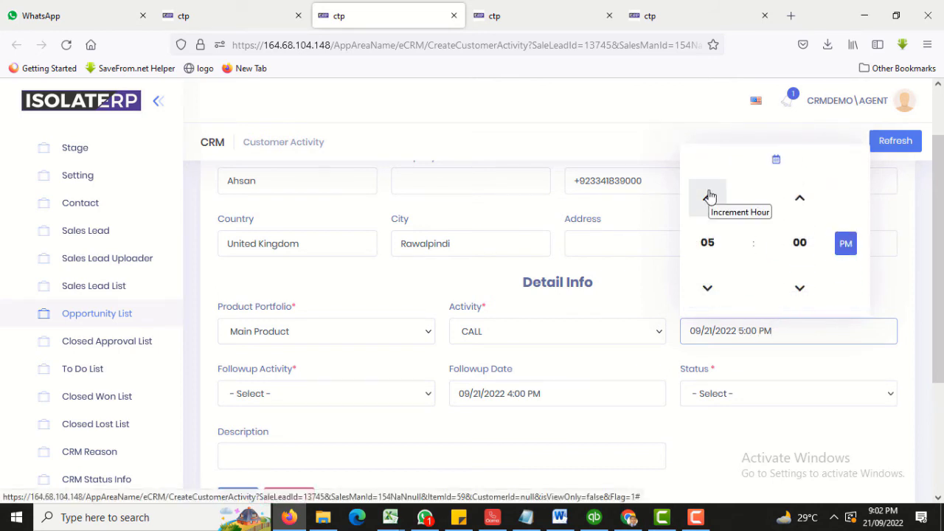
click(708, 198)
click(708, 198)
click(708, 197)
click(708, 197)
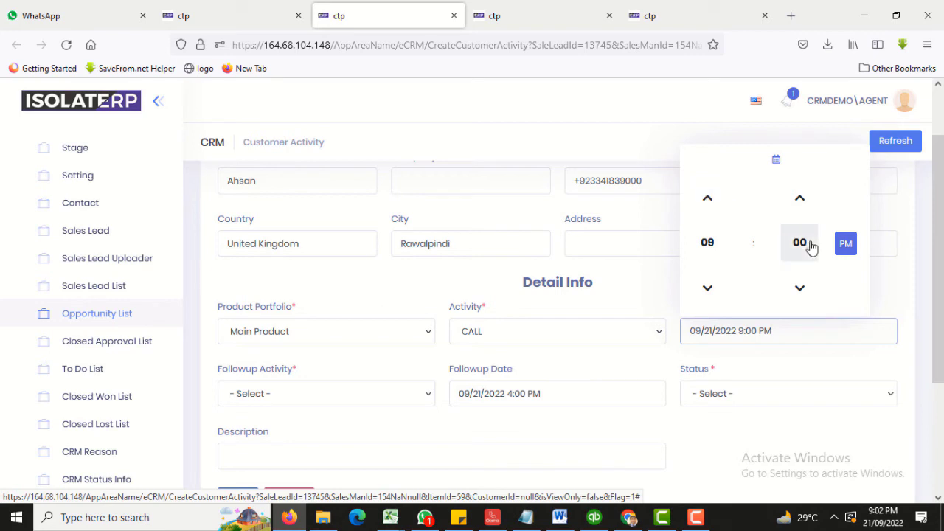
click(802, 201)
click(801, 201)
click(716, 325)
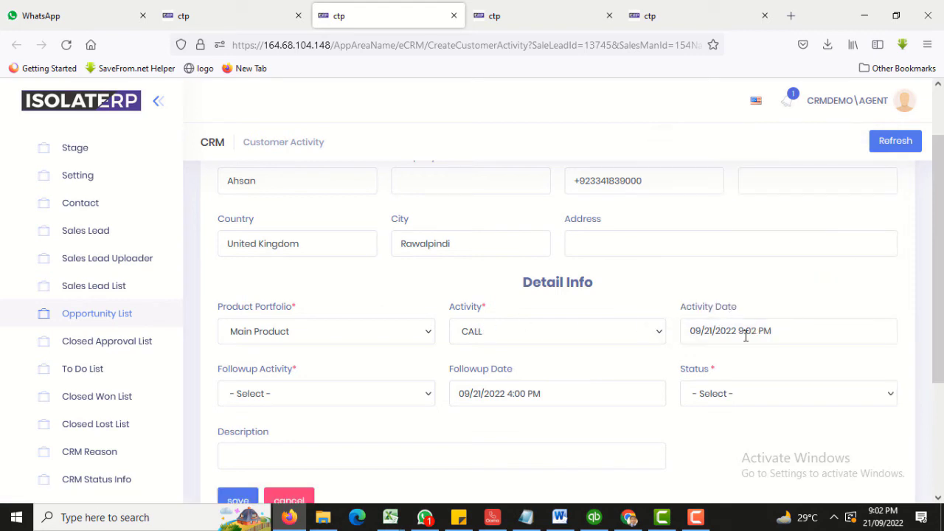
click(387, 394)
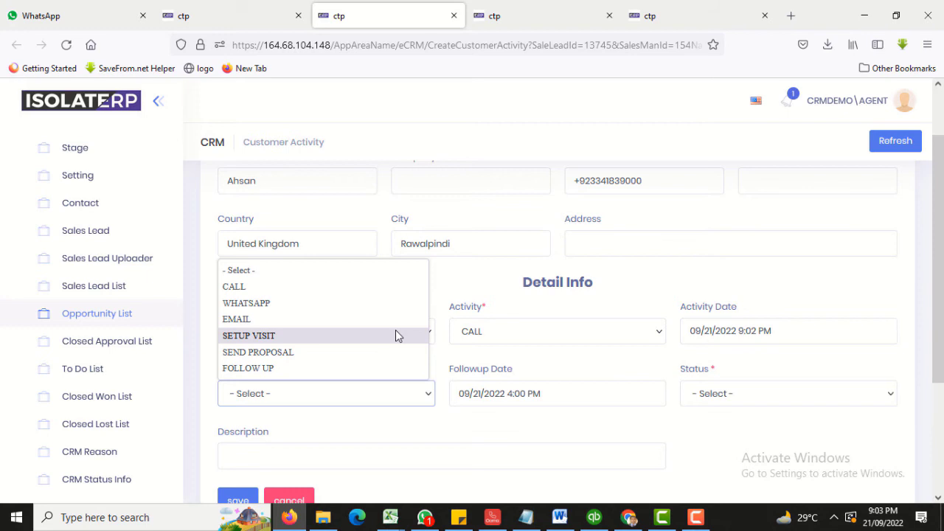
Choose SETUP VISIT as follow-up, dated 23 September 2022 at 11:00 AM.
click(395, 335)
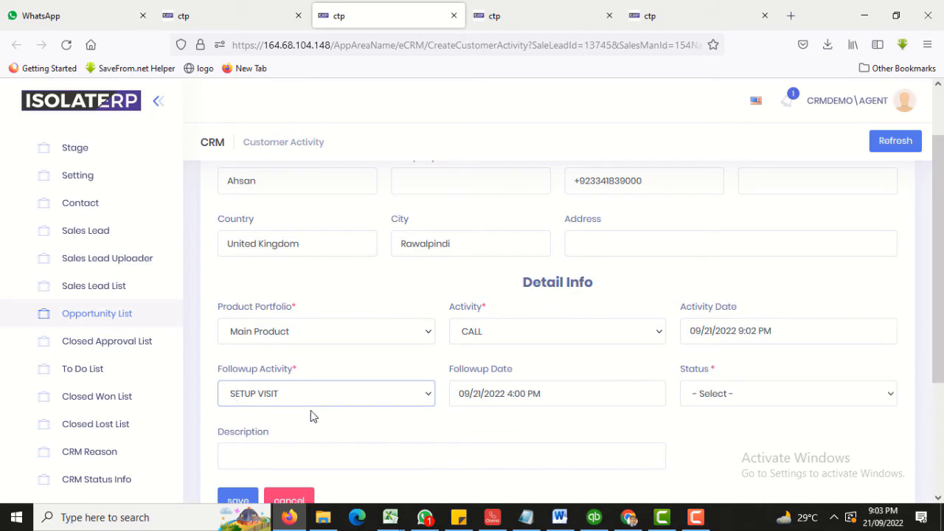
click(593, 396)
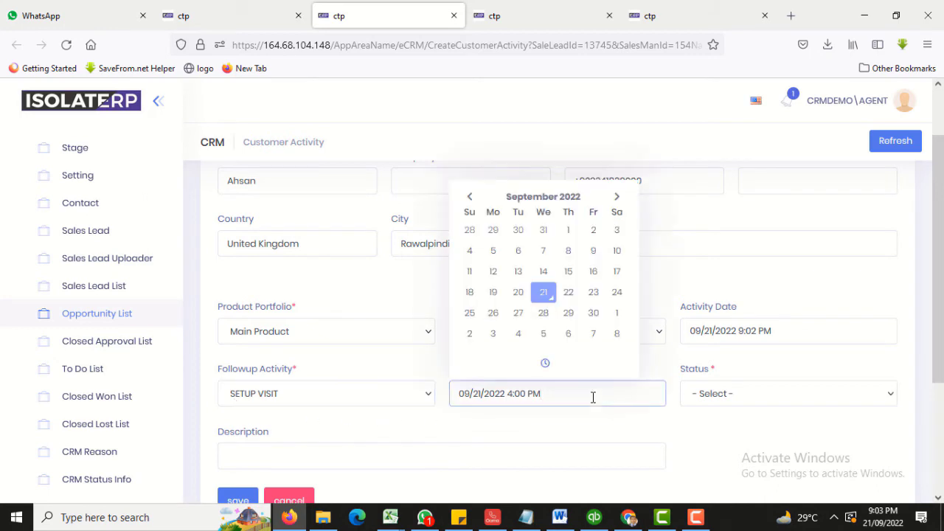
click(593, 292)
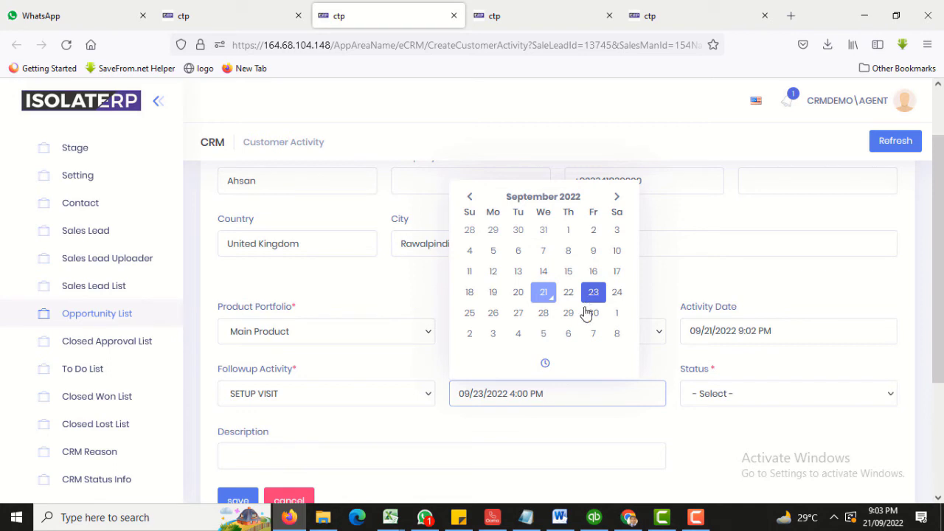
click(545, 364)
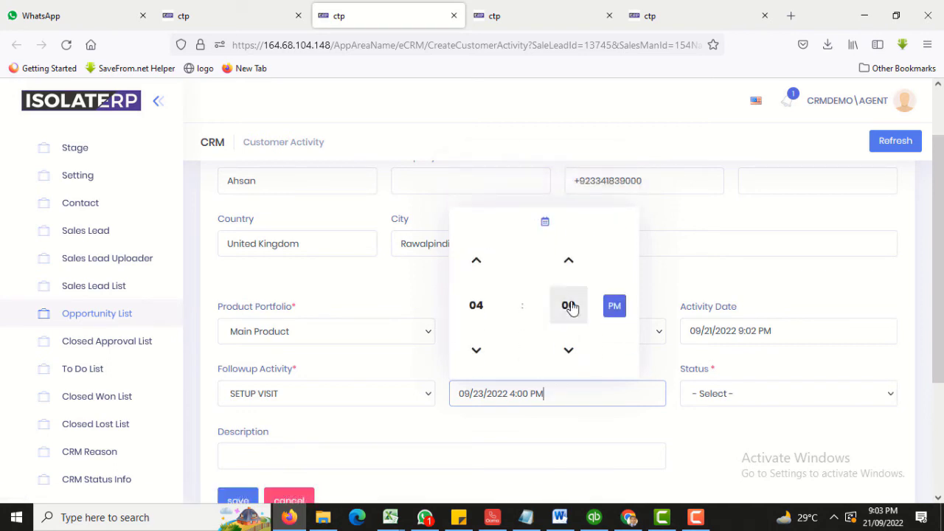
click(478, 265)
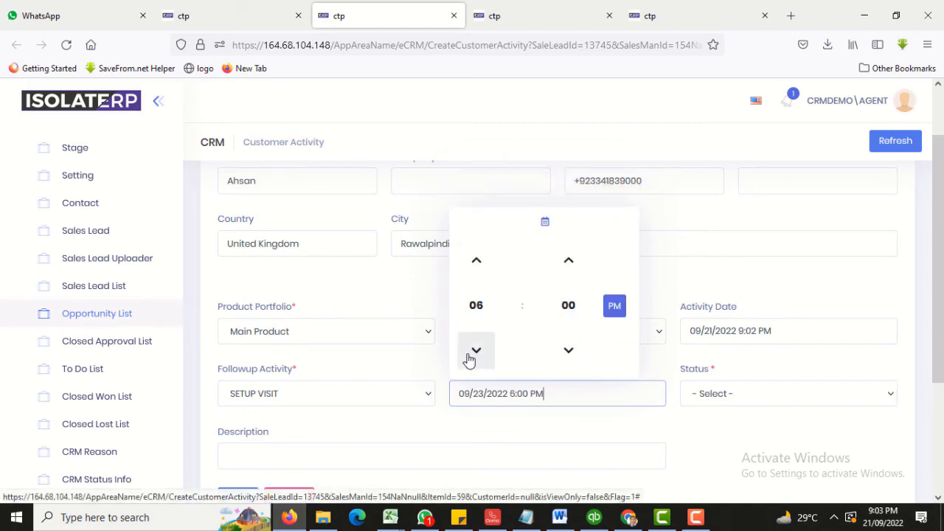
click(476, 267)
click(477, 268)
click(478, 269)
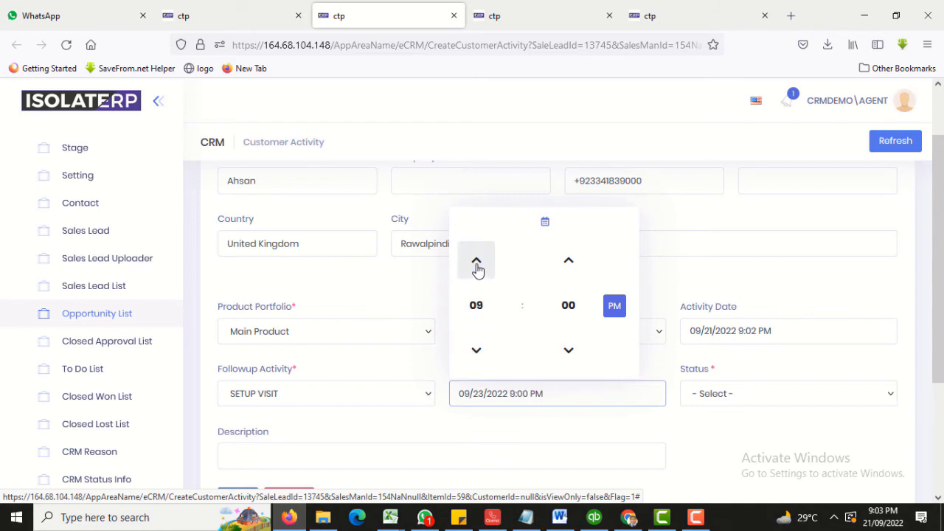
click(477, 269)
click(477, 268)
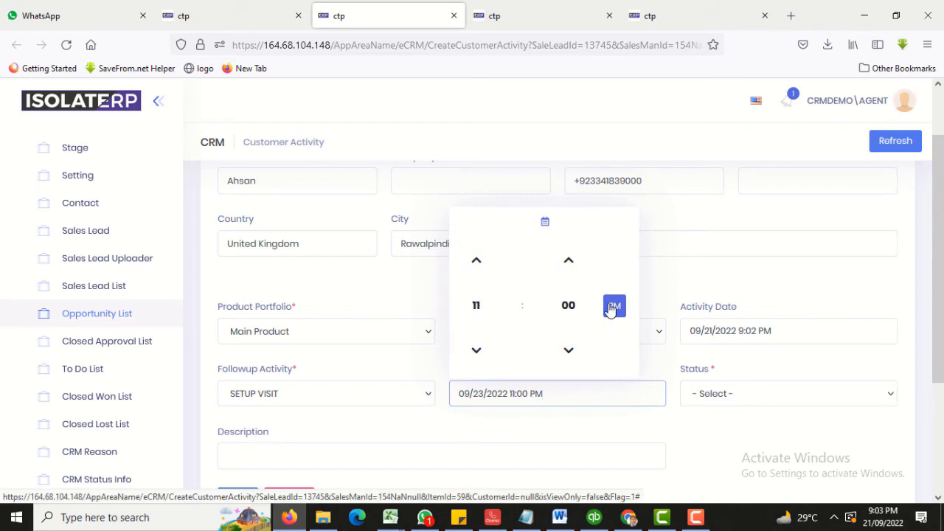
click(613, 307)
scroll(663, 303, down, 3)
click(719, 293)
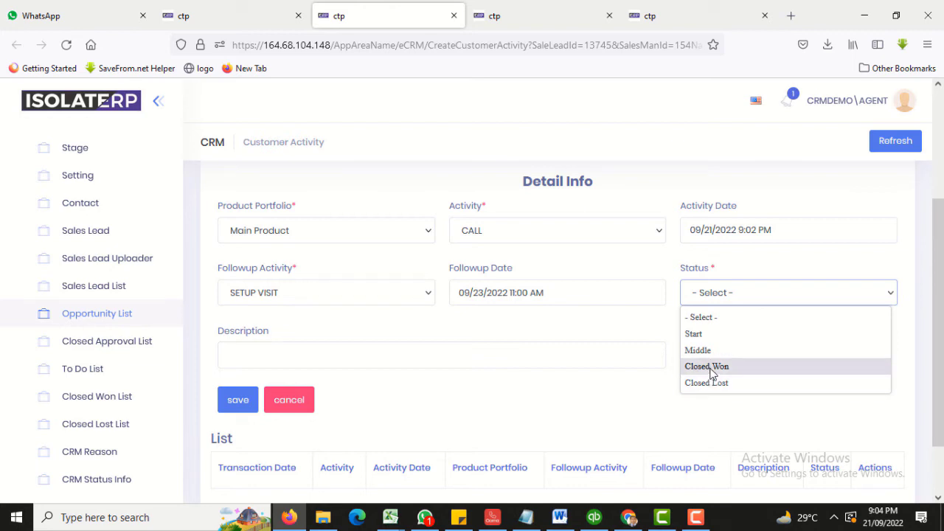
Set status to Start and enter the description 'he want to visit office ofter tomorrow for meeting'.
click(694, 335)
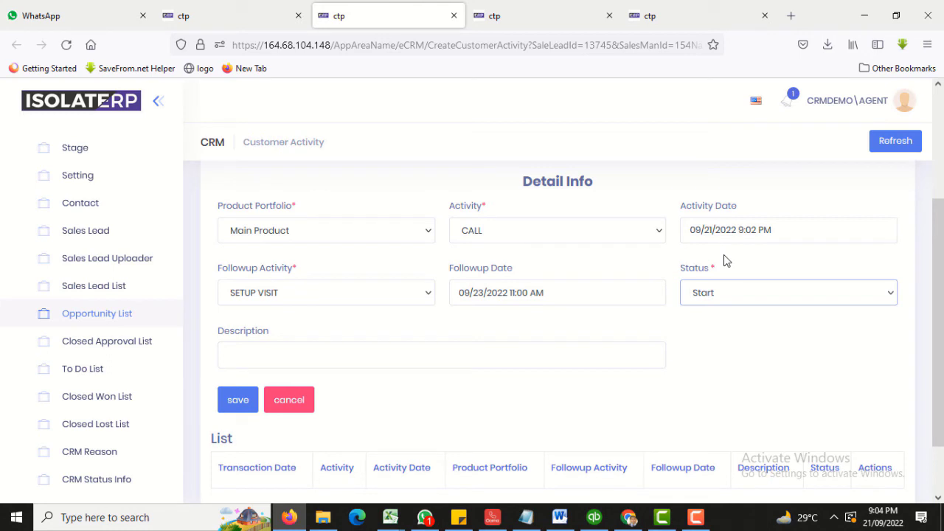
click(350, 352)
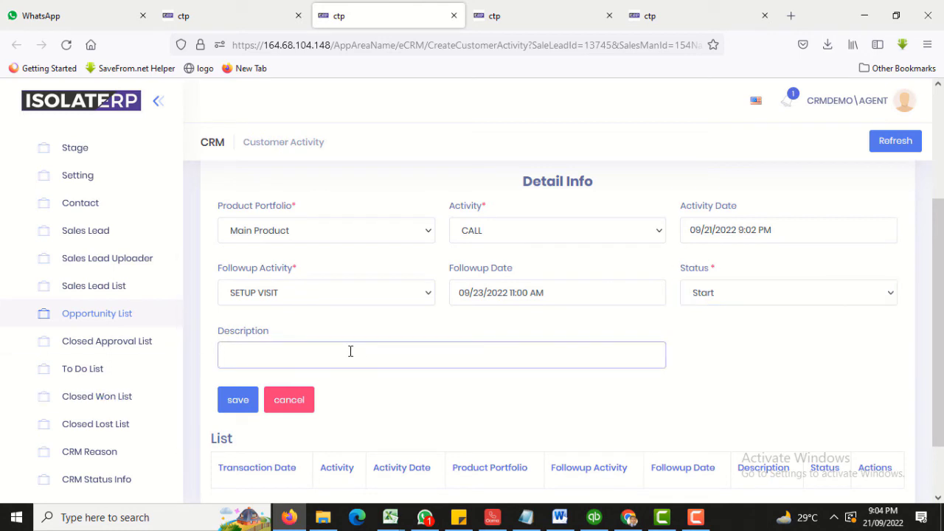
text(he want to visit office )
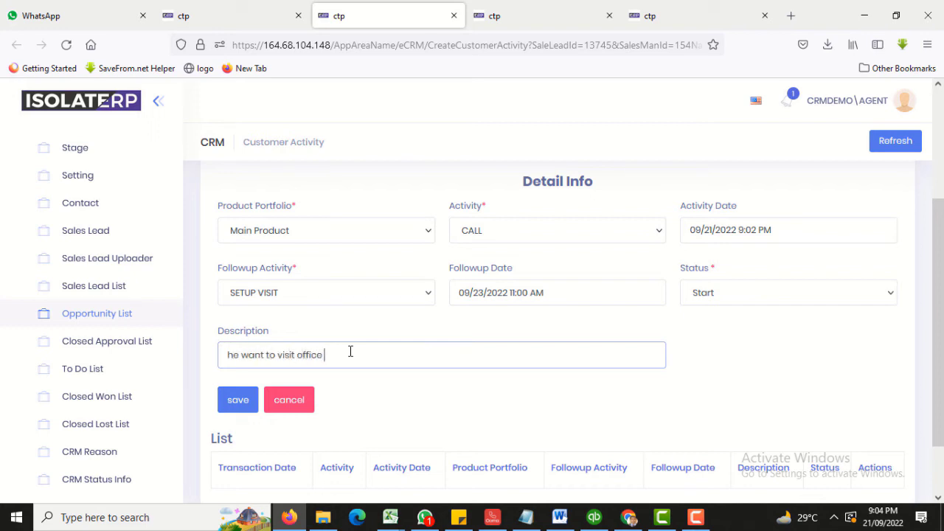
text(ofter tomorrow for meeting)
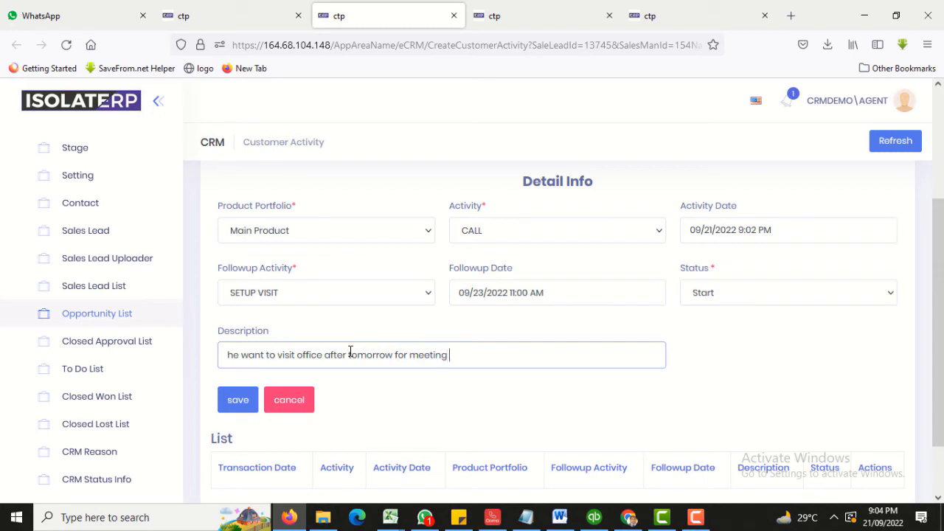
scroll(388, 381, down, 2)
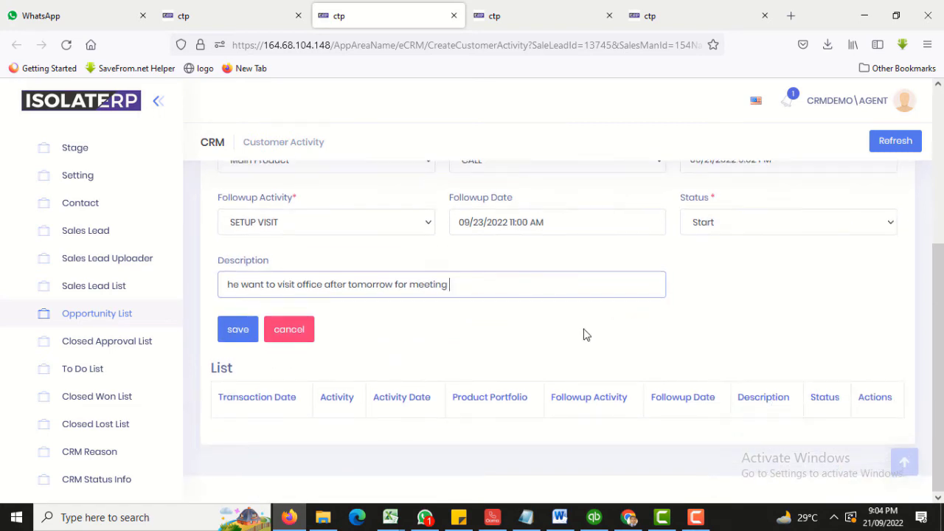
scroll(266, 385, up, 2)
click(239, 408)
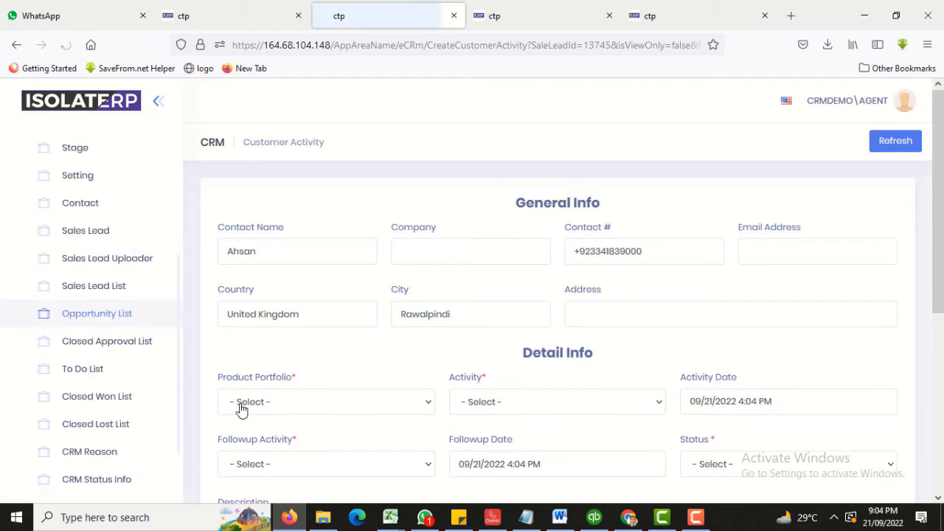
scroll(546, 351, down, 5)
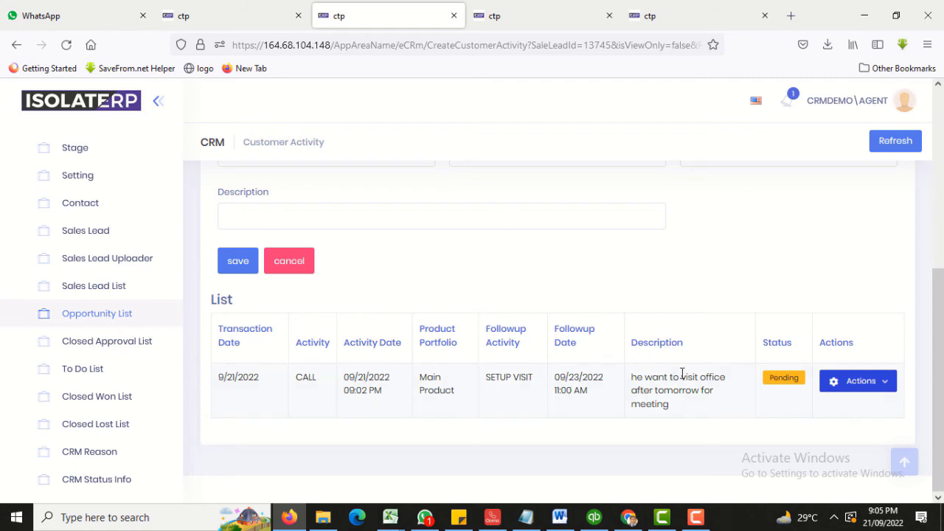
drag(656, 404, 631, 368)
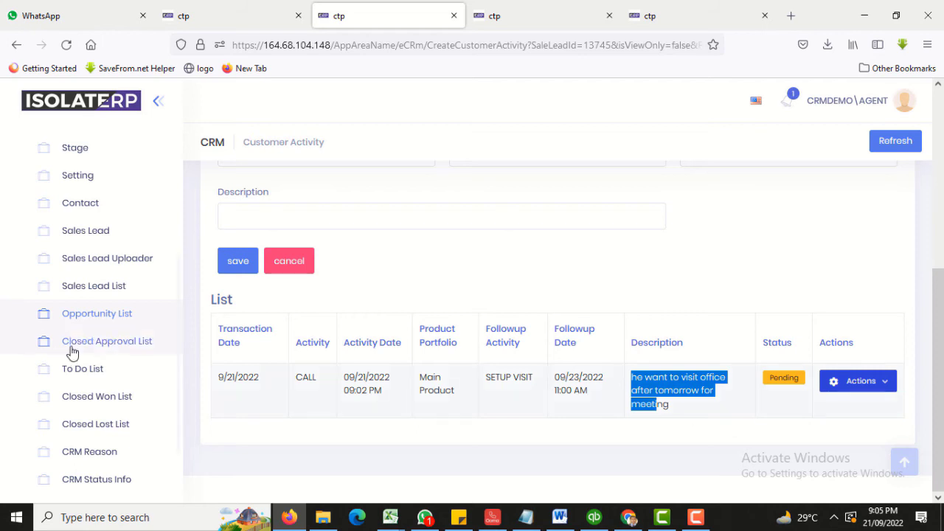
Open the To Do List in a new browser tab.
right_click(77, 380)
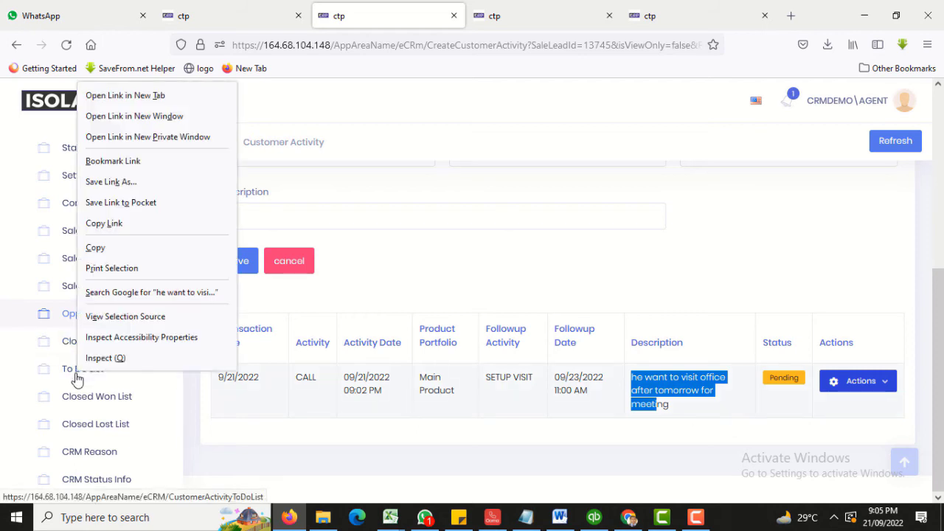
click(96, 95)
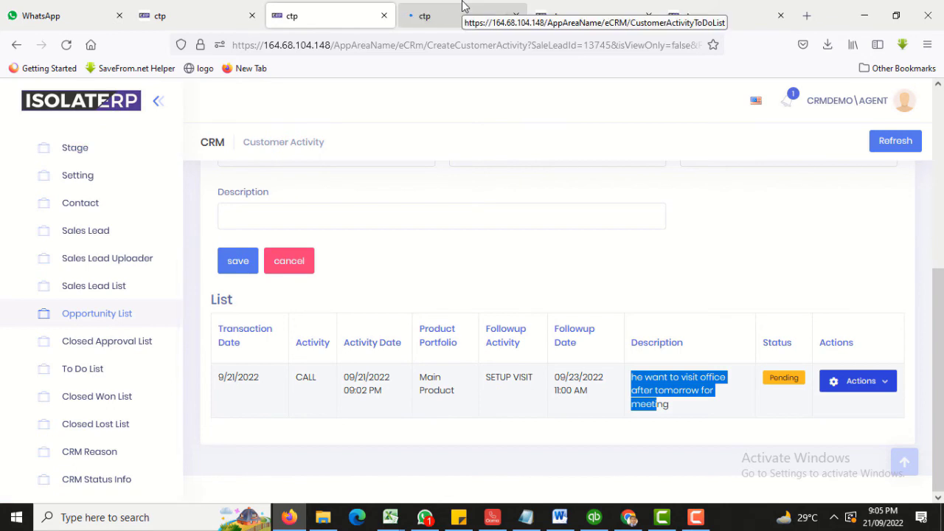
click(465, 10)
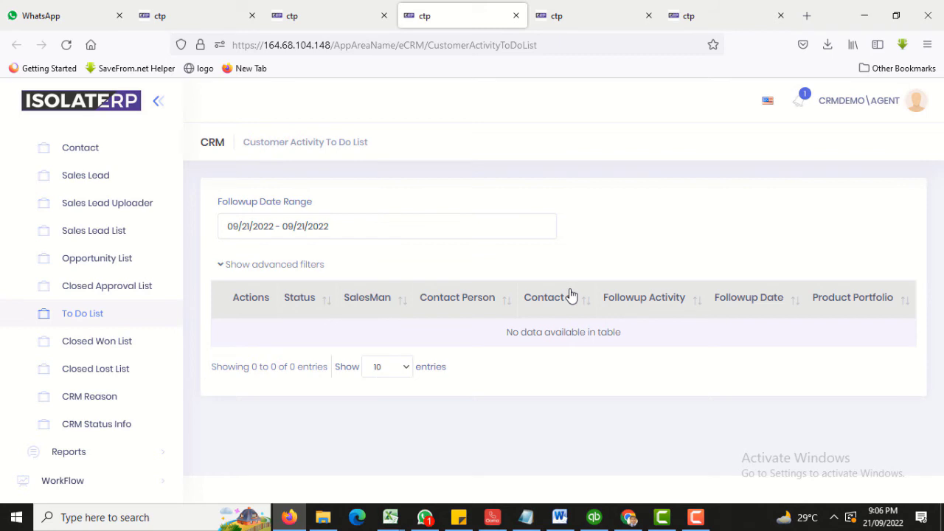
Change the follow-up date range end to 09/23/2022, giving 09/21/2022 - 09/23/2022.
click(361, 231)
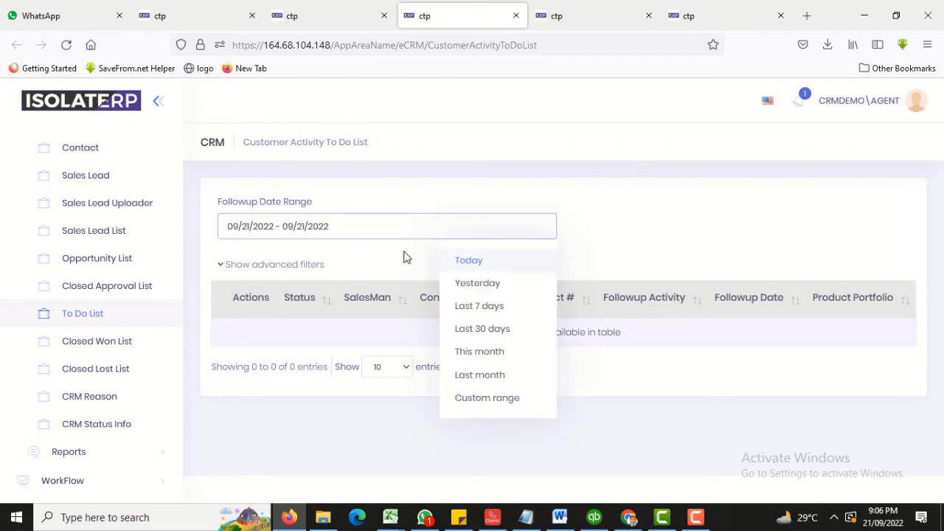
click(304, 226)
key(Delete)
text(3)
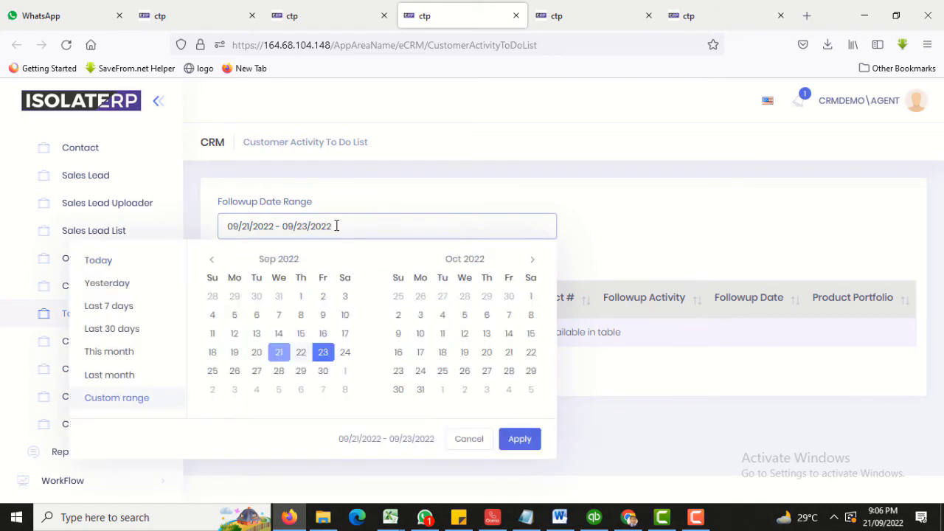
key(Return)
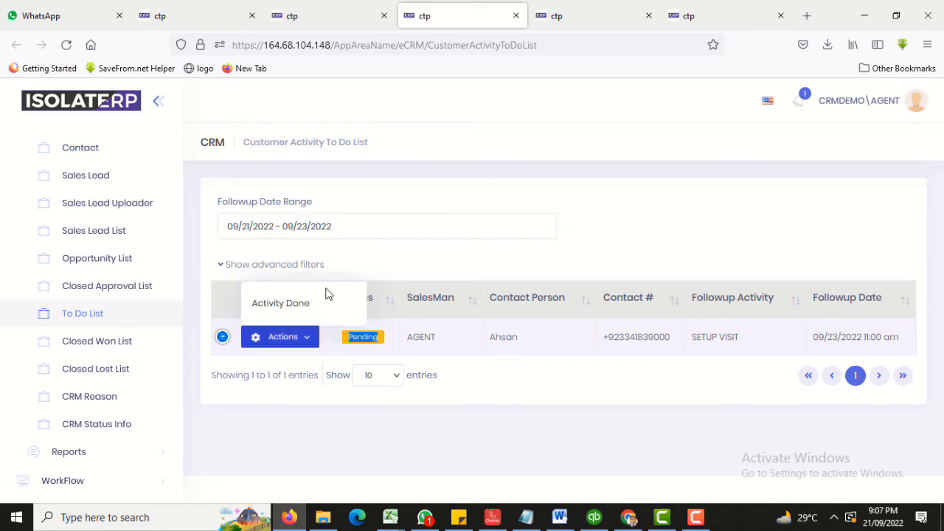
Mark the pending SETUP VISIT as done.
click(638, 213)
click(311, 341)
click(278, 303)
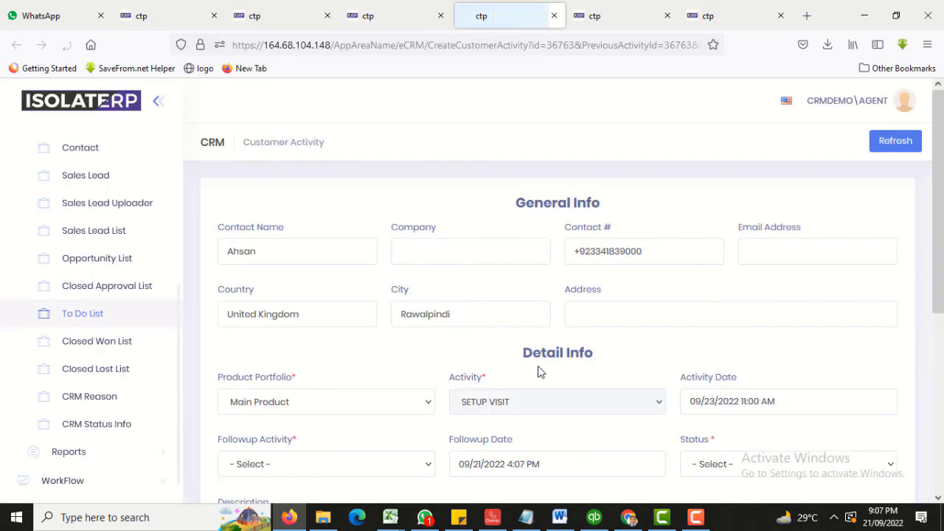
Schedule the next activity as FOLLOW UP on 24 Sep with status Middle.
scroll(537, 365, down, 2)
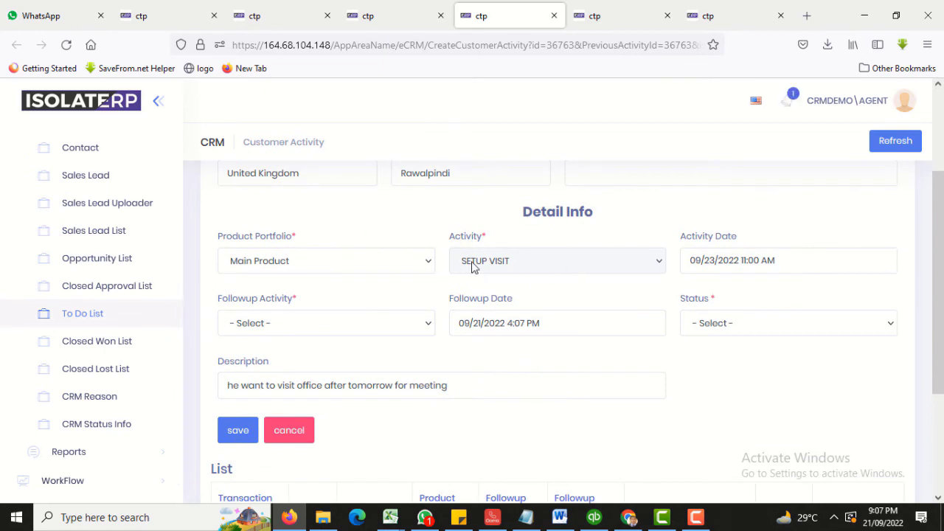
scroll(497, 263, down, 2)
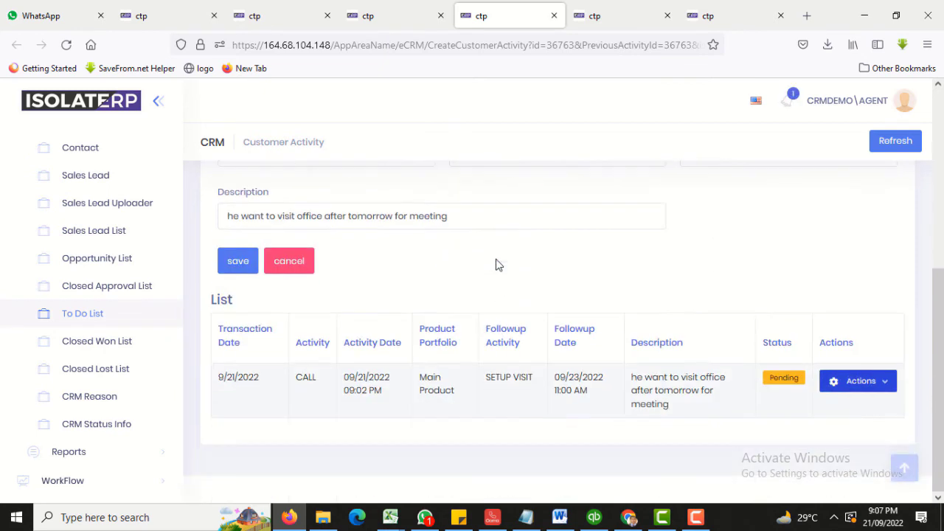
scroll(497, 261, up, 2)
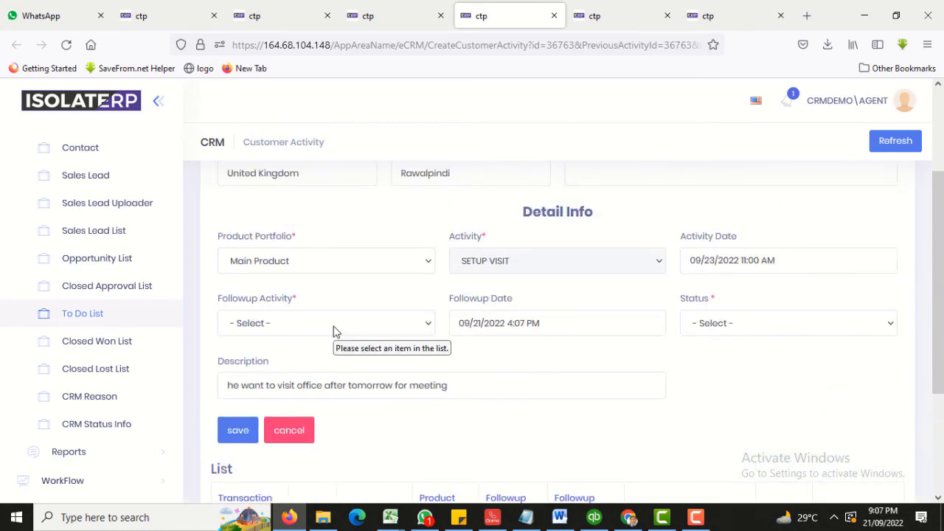
click(333, 331)
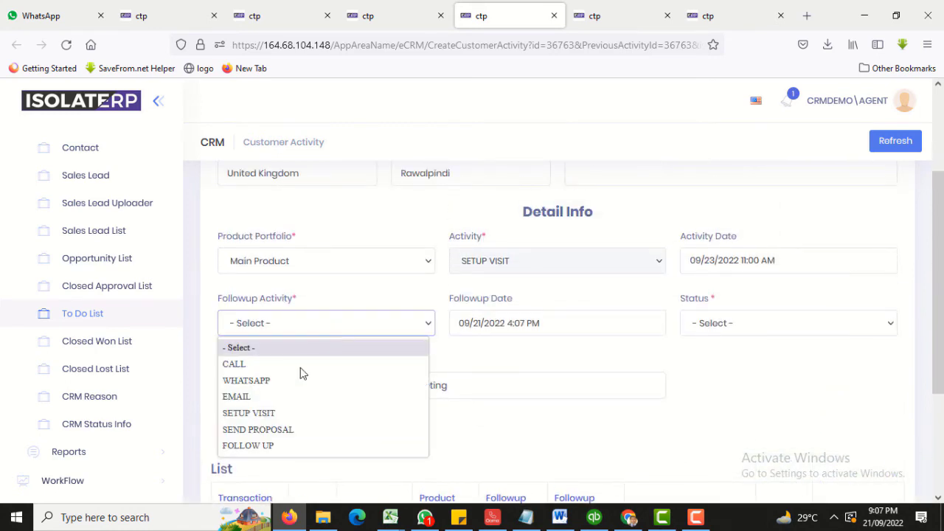
click(265, 445)
click(472, 325)
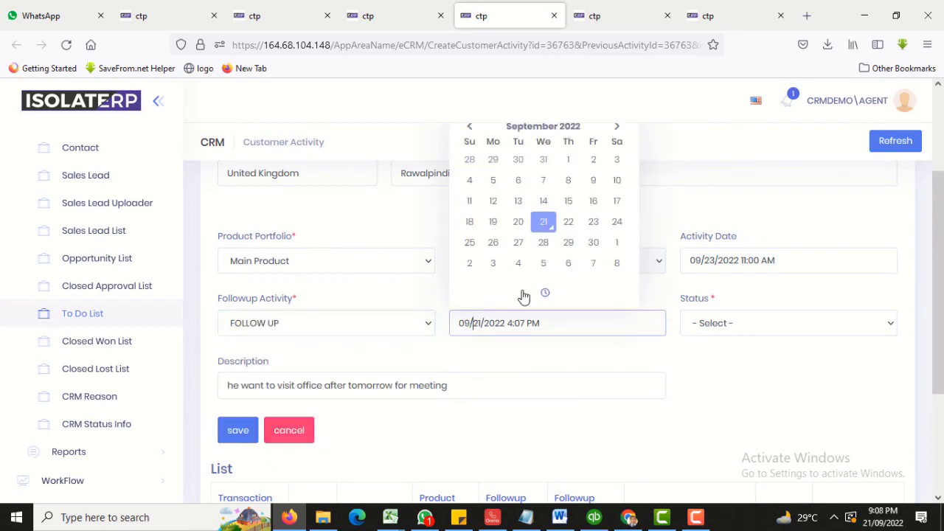
click(617, 222)
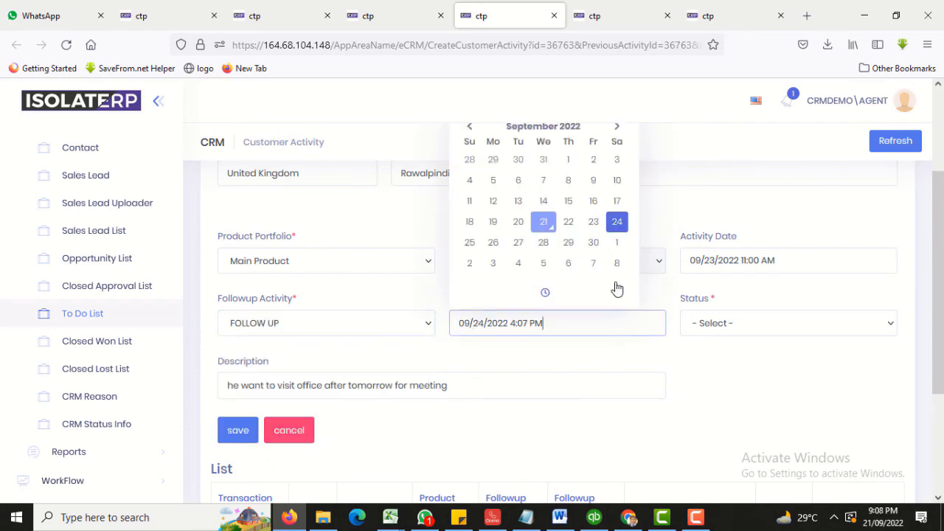
click(694, 323)
click(700, 379)
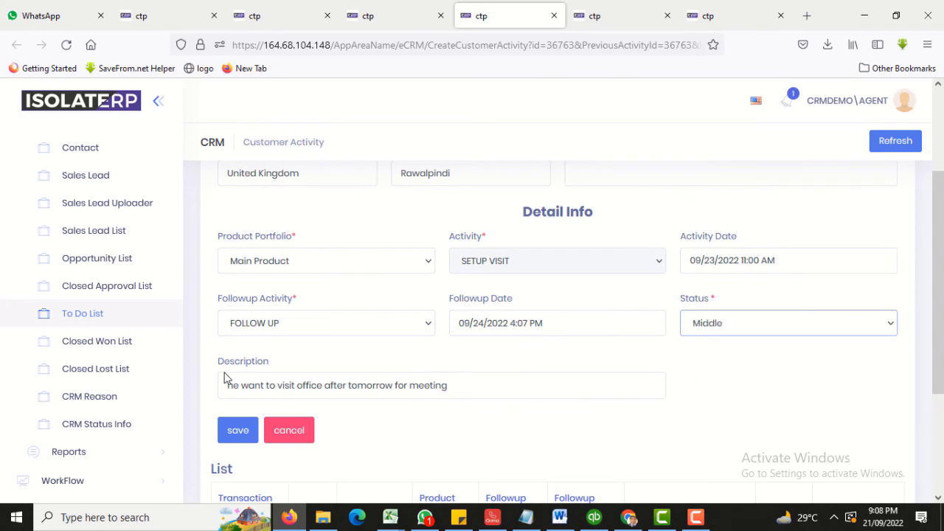
Replace the description with 'need follow up' and save the activity.
scroll(225, 378, down, 2)
drag(480, 255, 221, 253)
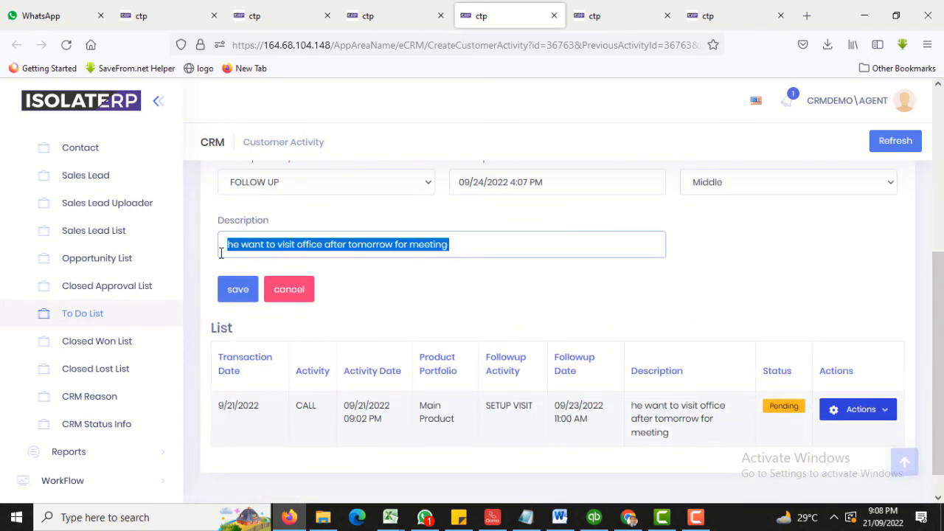
text(need f)
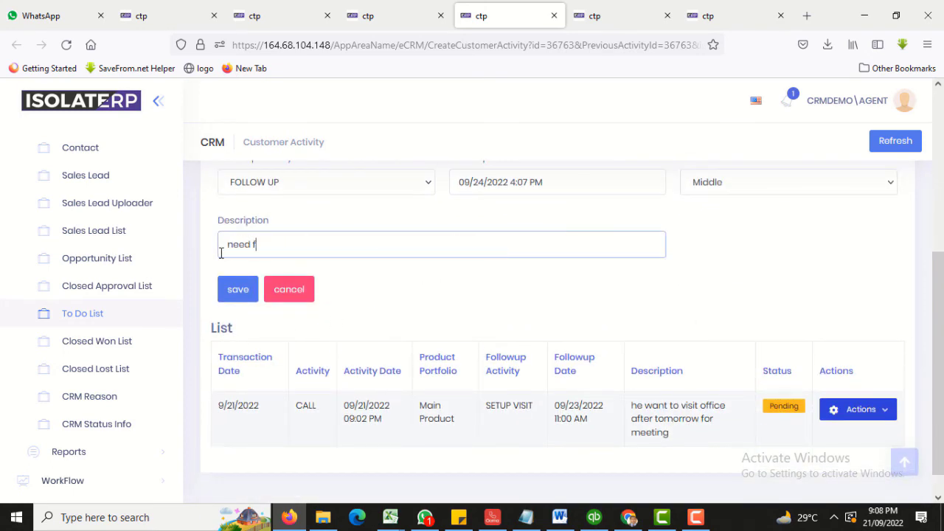
text(ollow up)
click(238, 289)
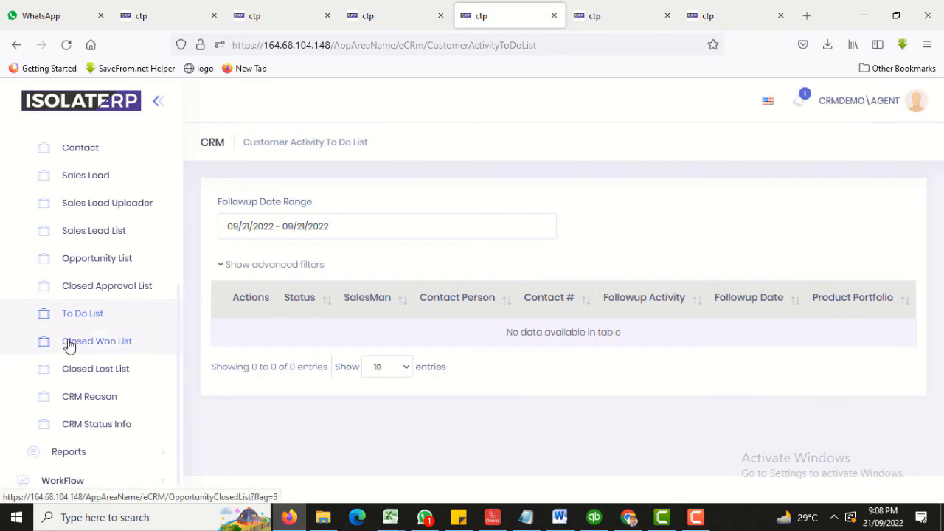
Open Activity Logs for the first opportunity in the Opportunity List.
click(95, 257)
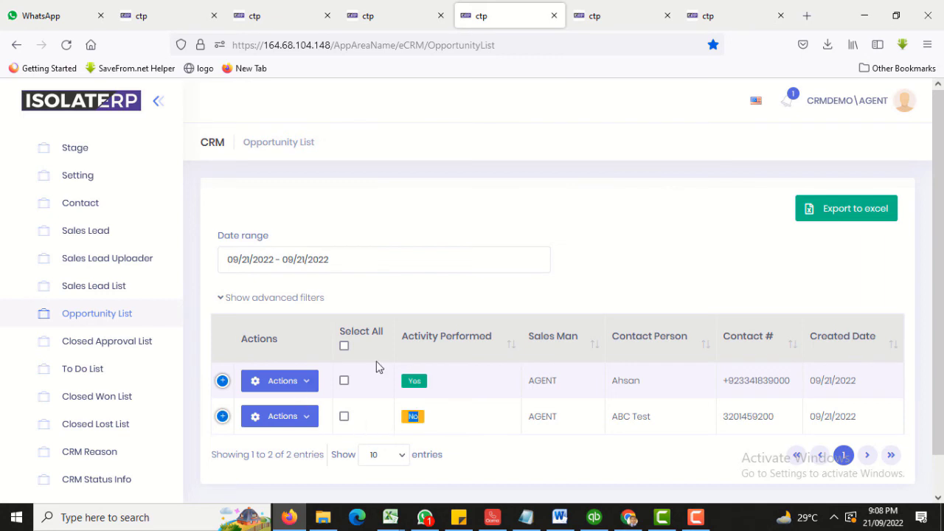
click(307, 385)
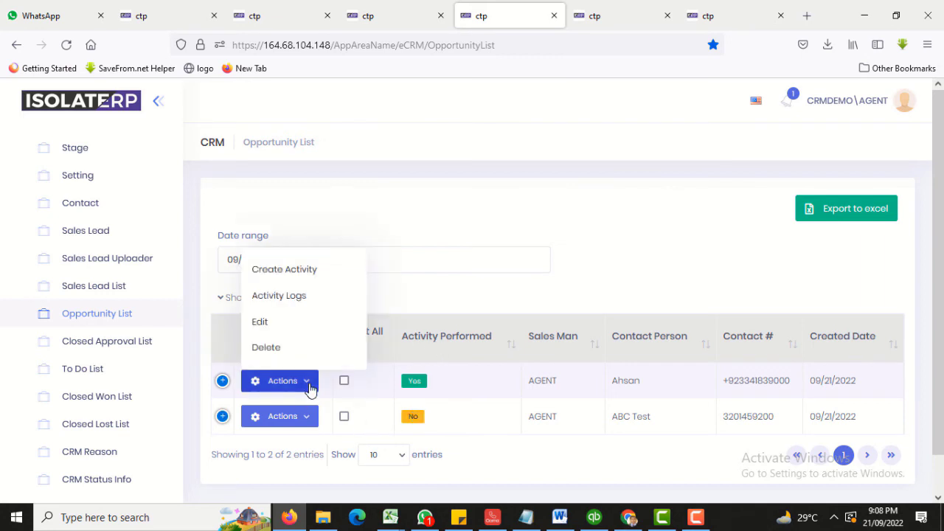
click(284, 298)
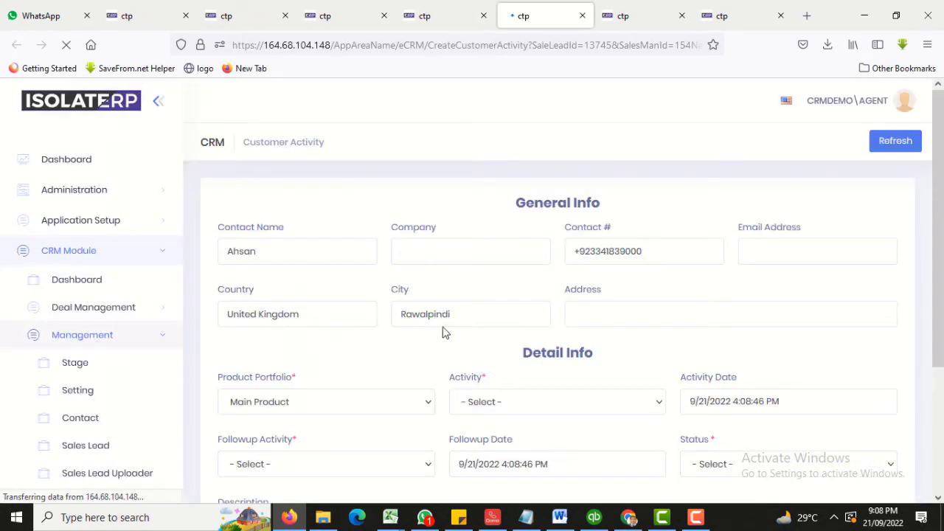
scroll(442, 332, down, 2)
scroll(444, 331, down, 2)
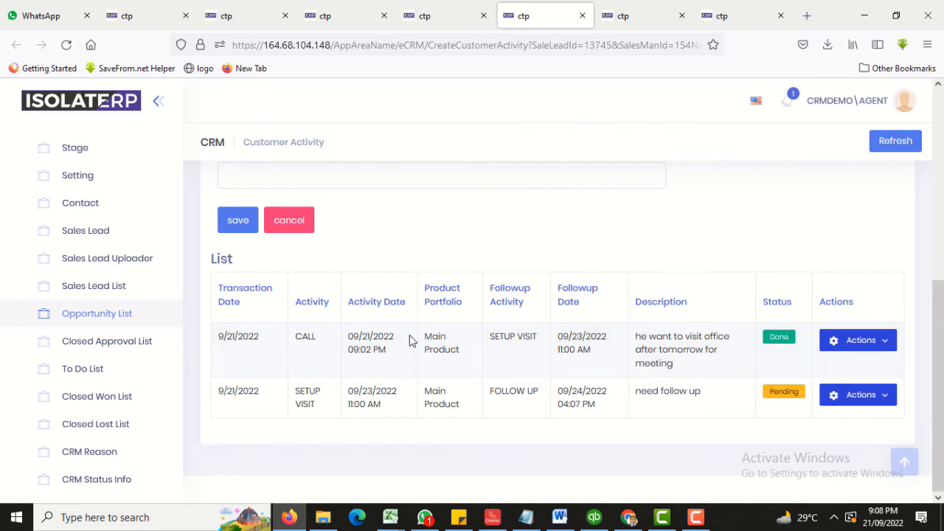
scroll(536, 309, up, 2)
scroll(536, 308, down, 2)
double_click(782, 394)
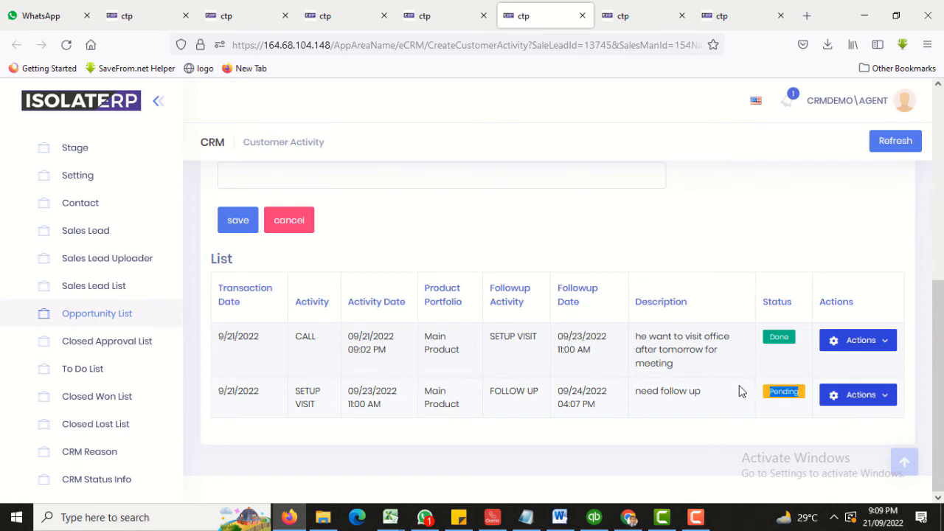
double_click(577, 391)
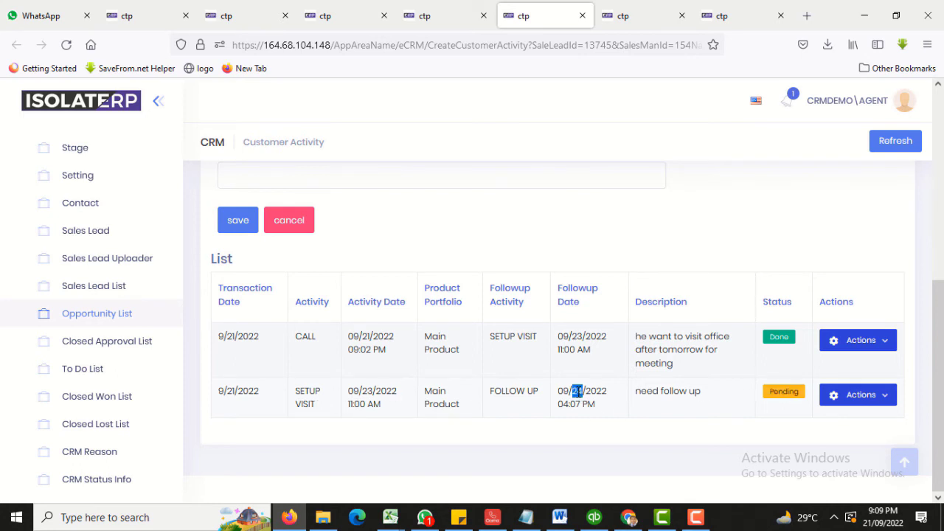
click(697, 517)
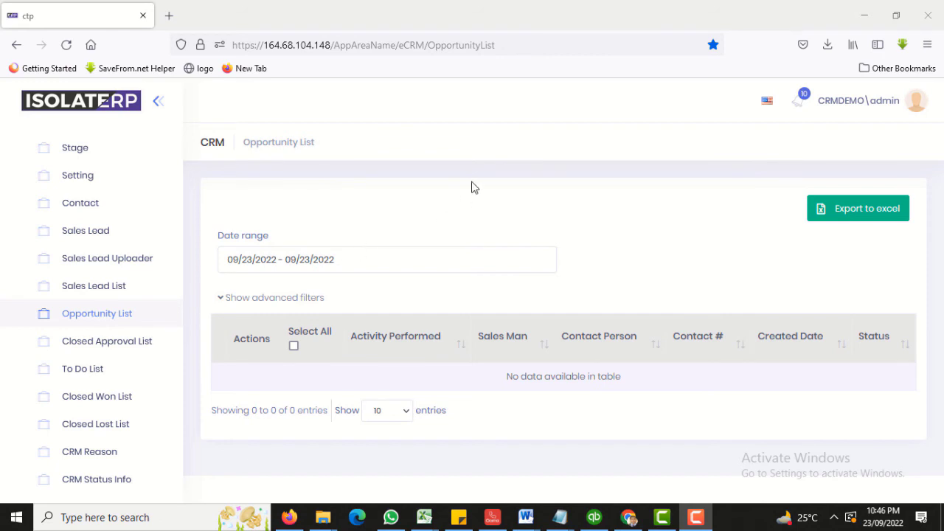
Reload the Opportunity List and widen its date range to the last 7 days.
click(121, 322)
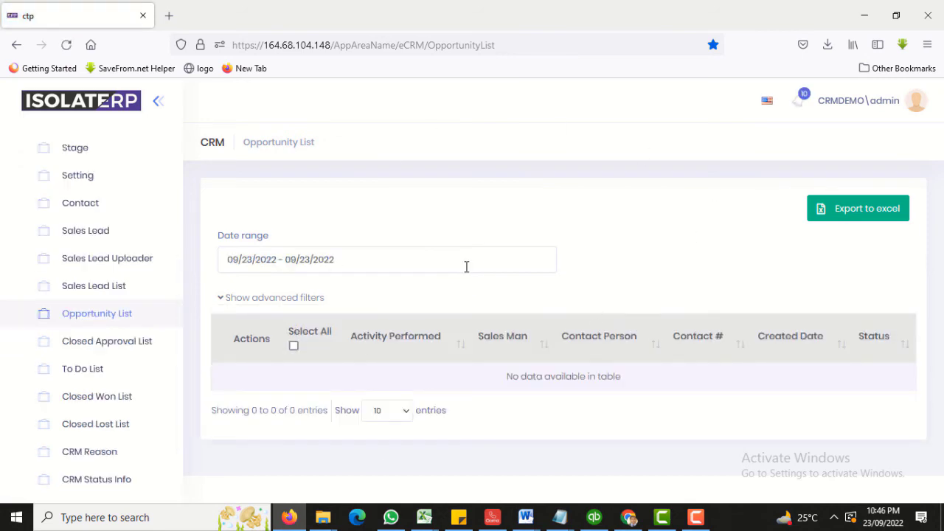
click(458, 253)
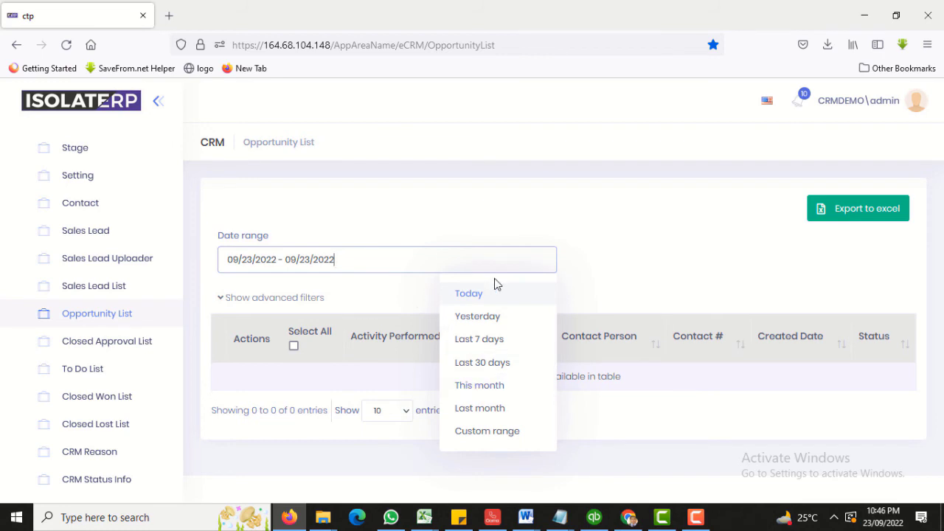
click(478, 341)
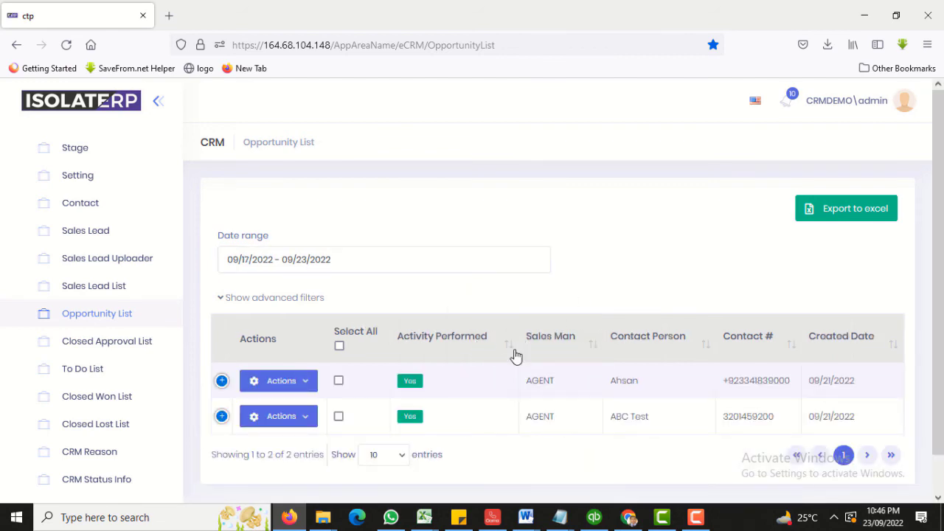
scroll(516, 357, down, 1)
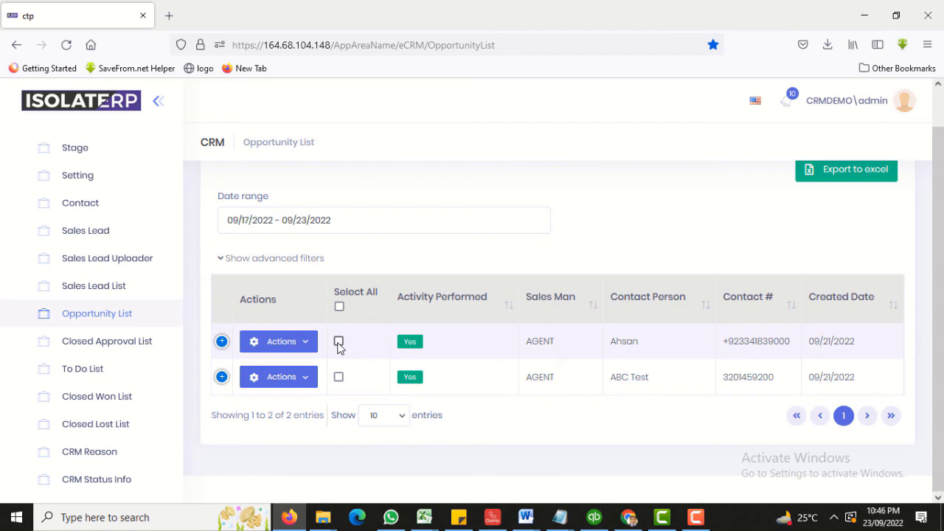
Check and dismiss the Ahsan opportunity's actions, then show the customer activity To Do List.
click(304, 344)
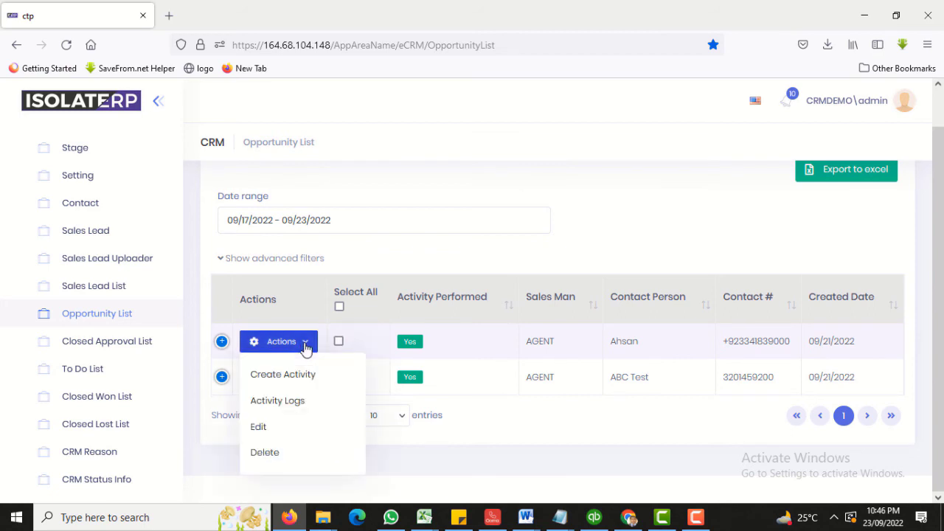
click(579, 183)
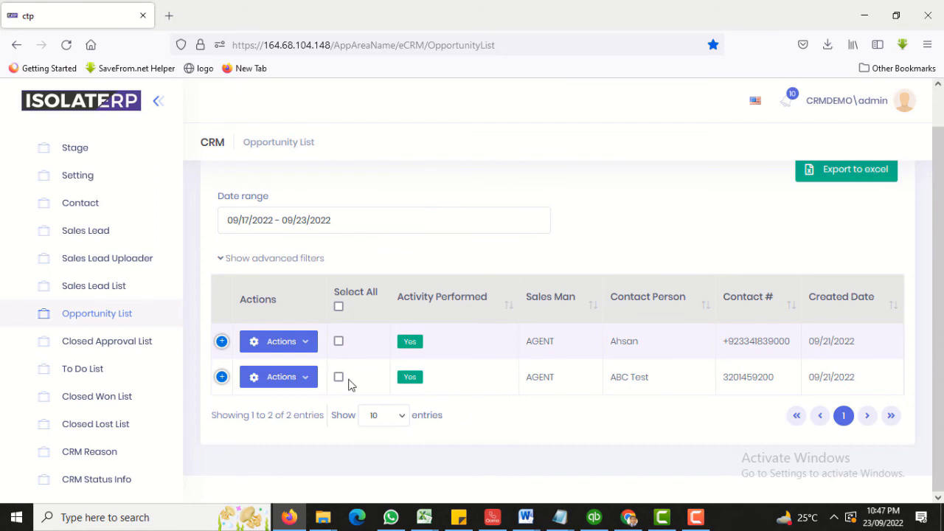
click(89, 377)
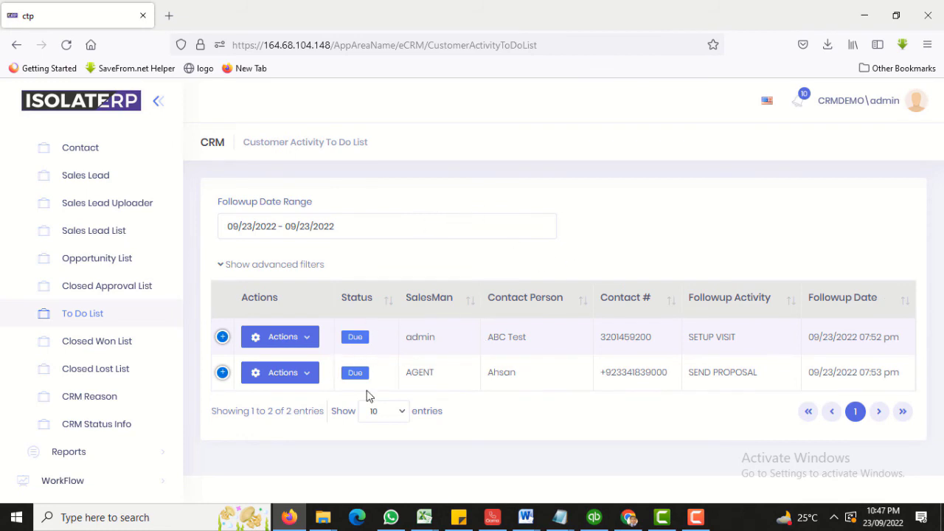
Mark ABC Test's SETUP VISIT as done.
click(308, 342)
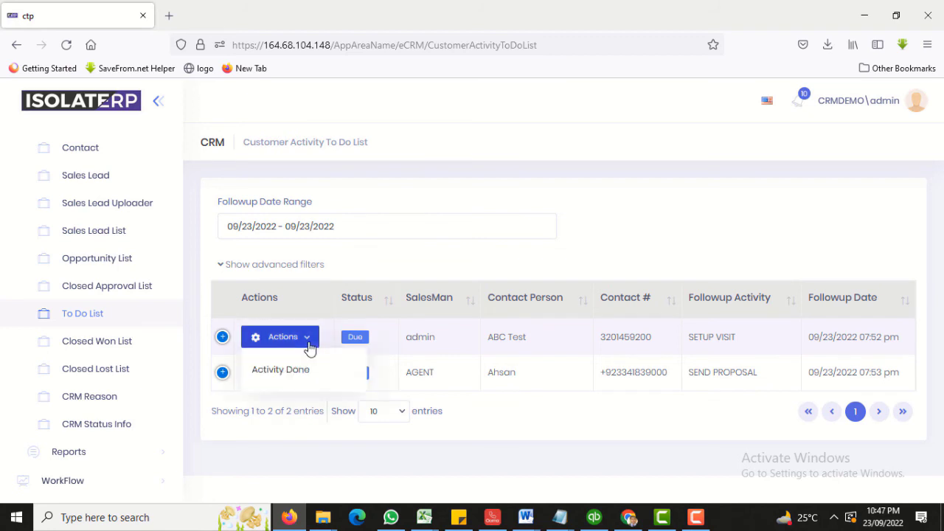
click(272, 376)
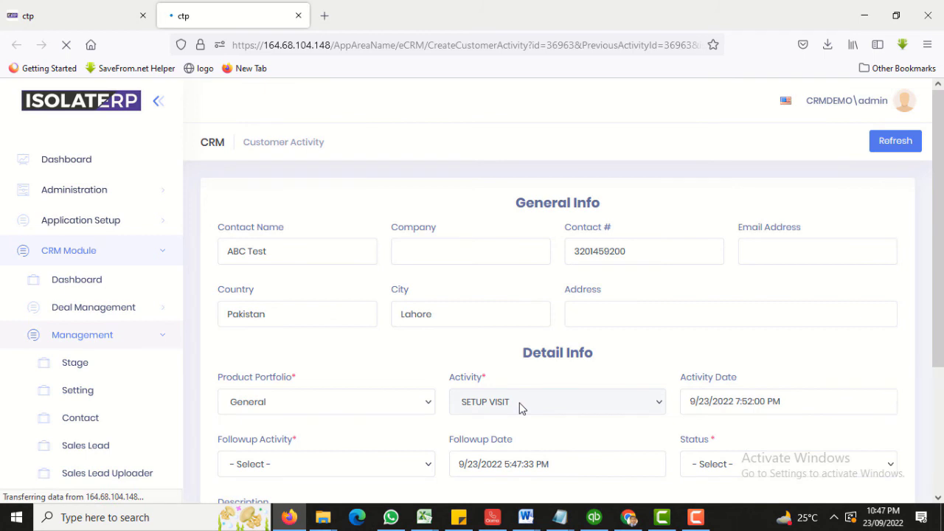
scroll(364, 384, down, 1)
scroll(364, 384, down, 2)
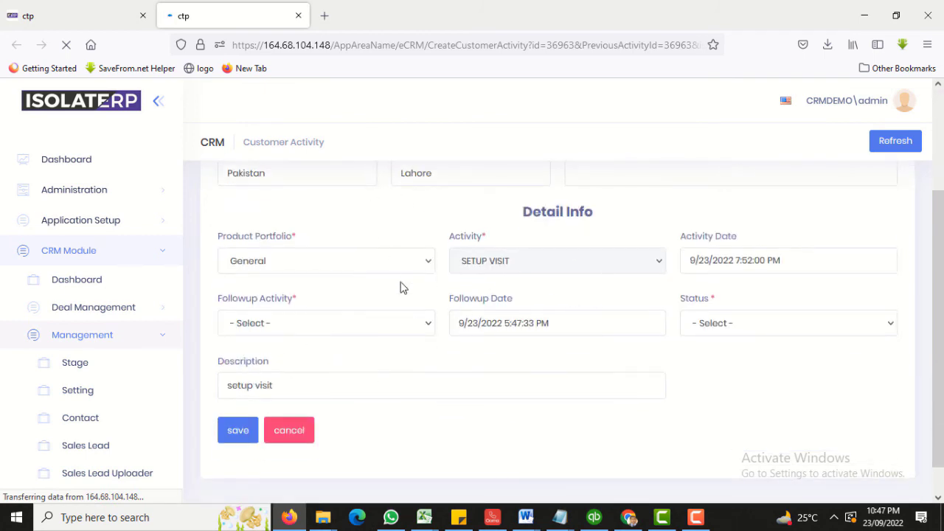
Set followup FOLLOW UP, status Closed Won, description 'deal done', and save.
click(357, 323)
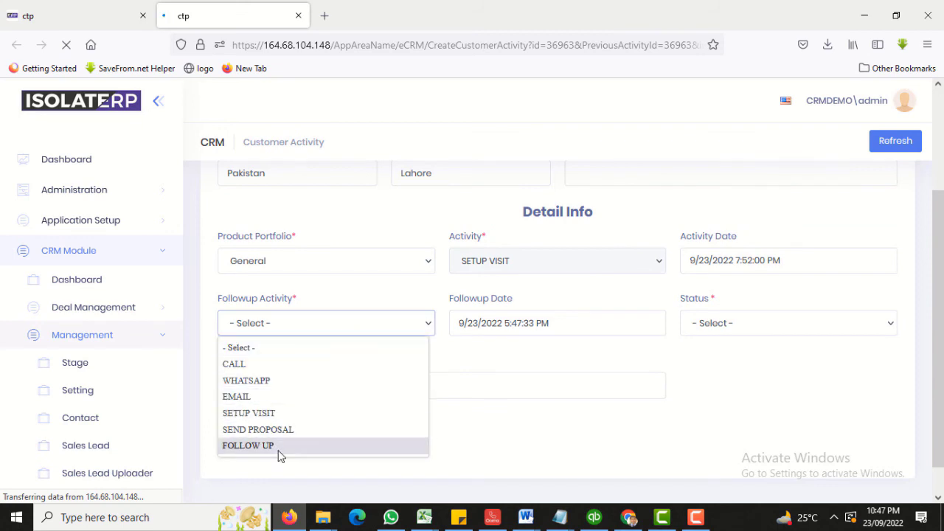
click(278, 448)
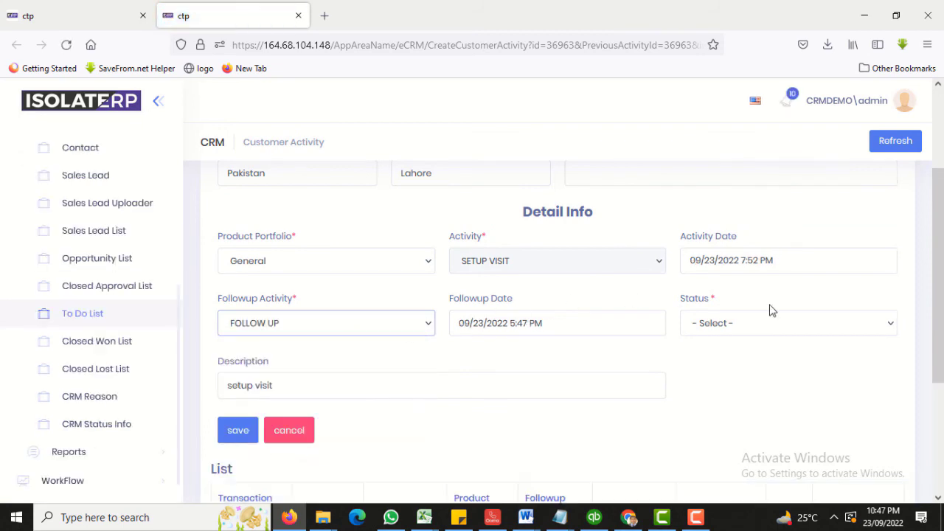
click(746, 324)
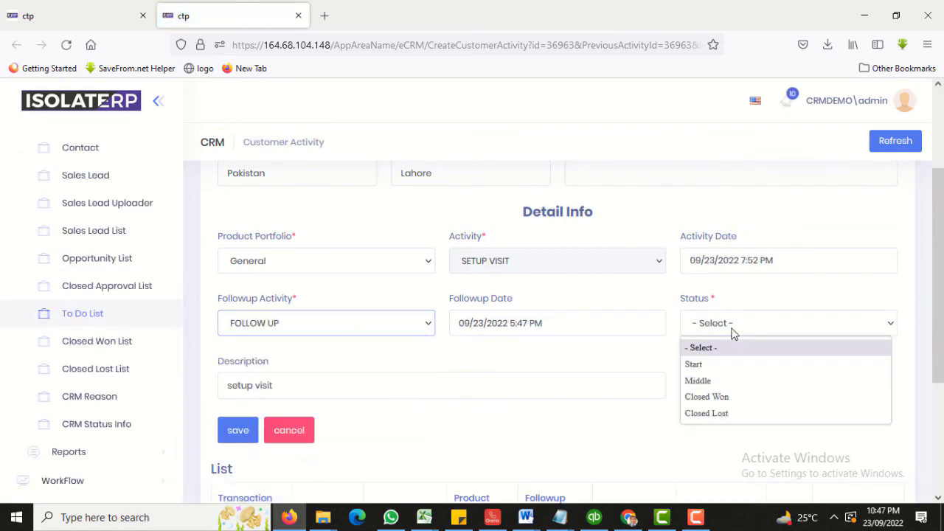
click(692, 397)
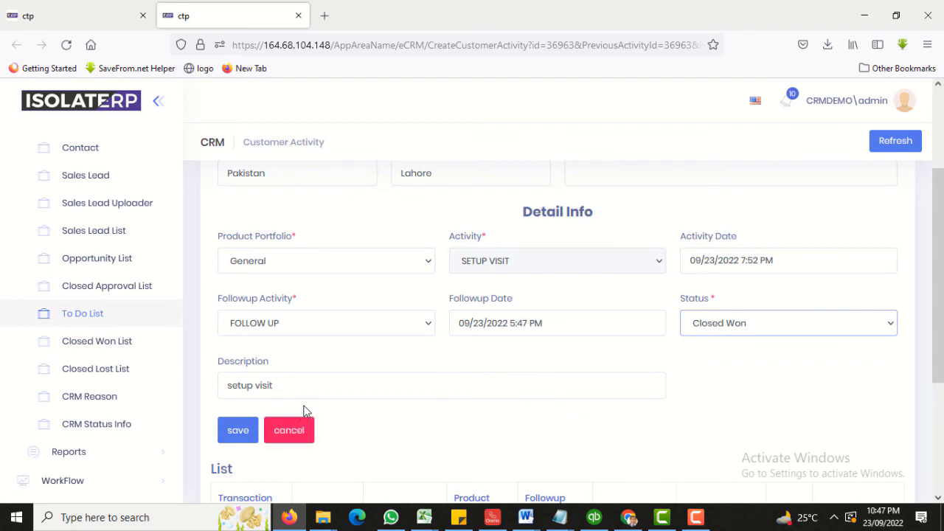
drag(314, 381, 207, 392)
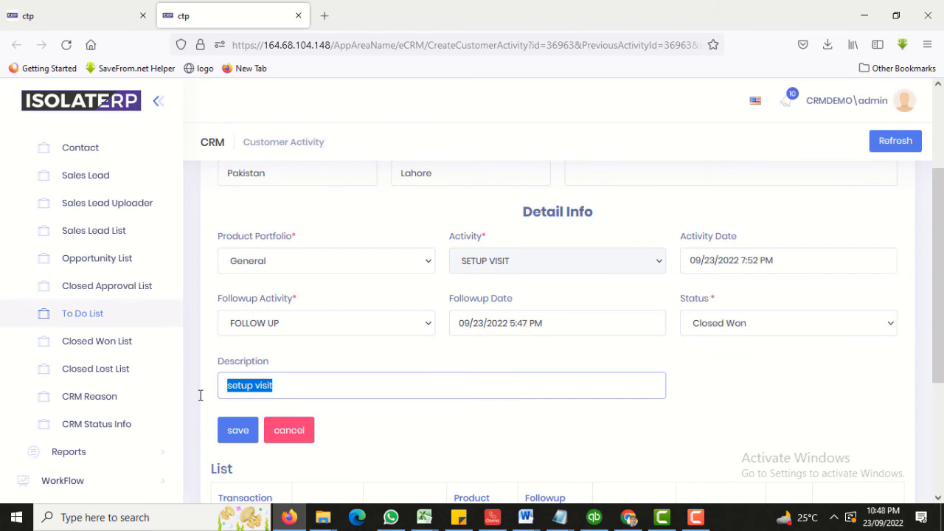
text(deal done)
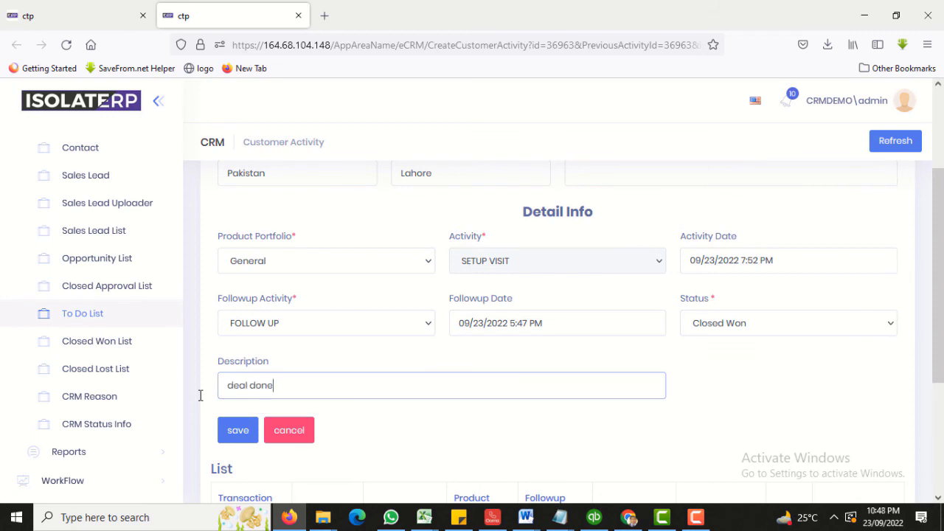
click(232, 436)
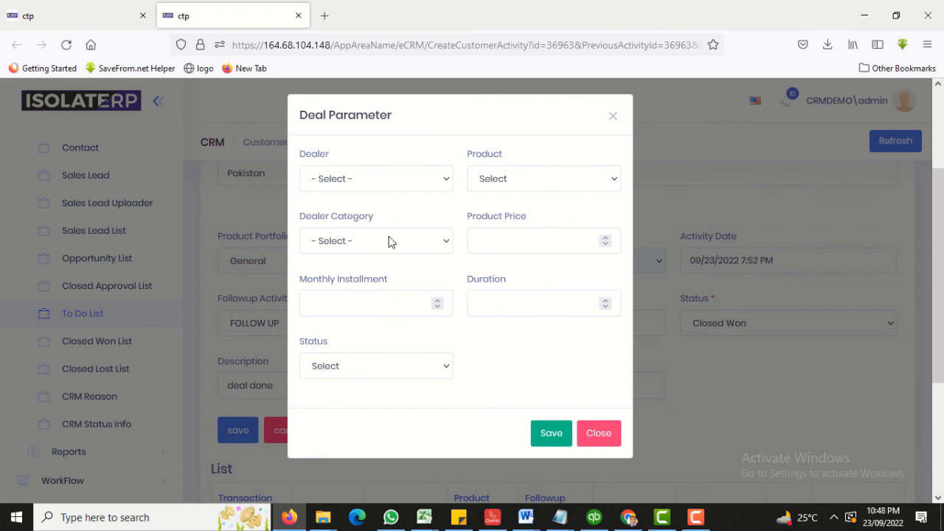
Look through the dealer options and choose Iphone 13 as the deal product.
click(398, 183)
click(399, 182)
click(398, 182)
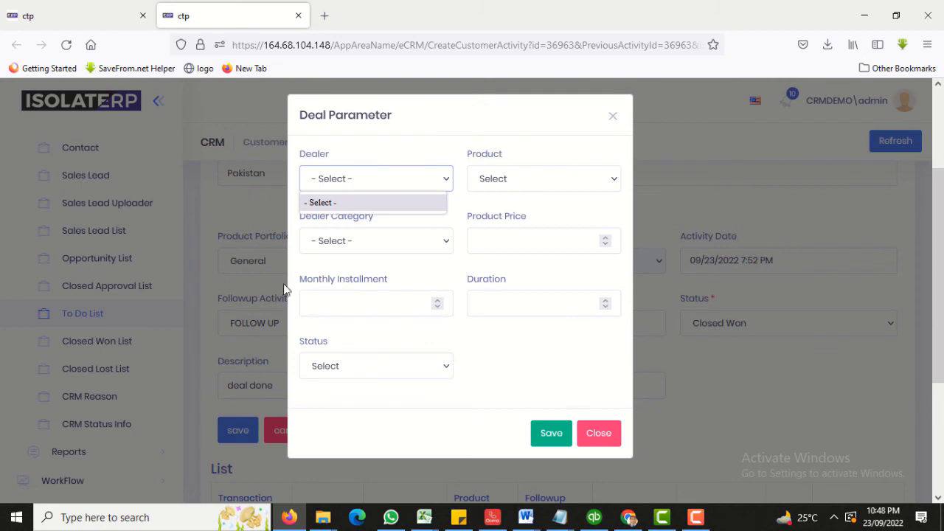
click(562, 188)
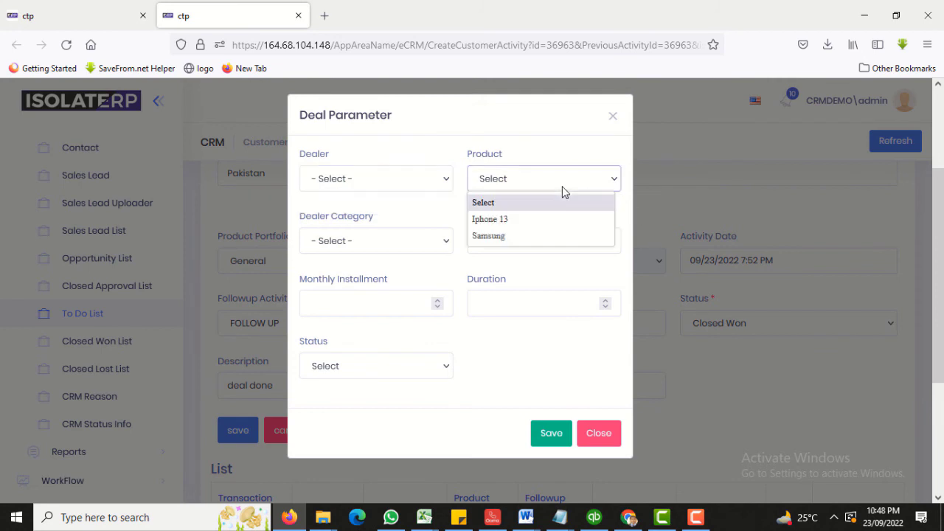
click(499, 221)
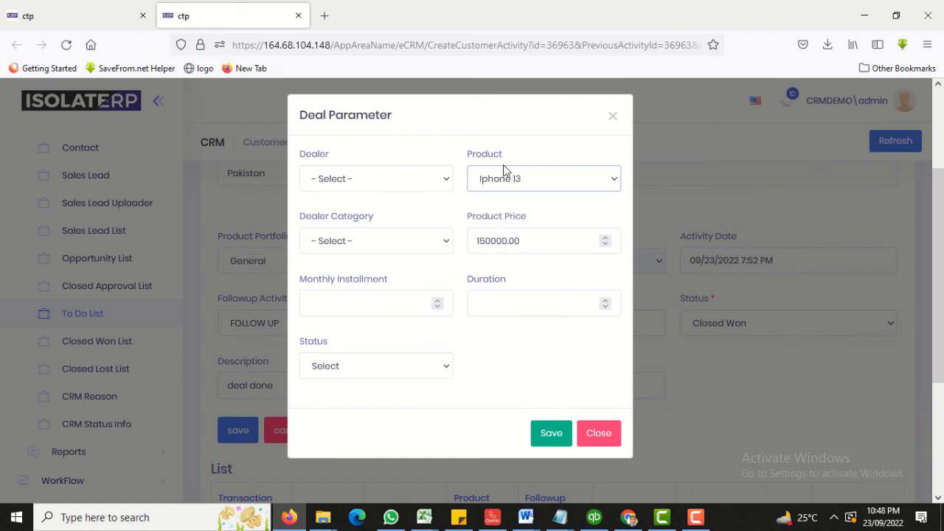
Set dealer category to General and review the 150000.00 price, installment and duration fields.
click(363, 240)
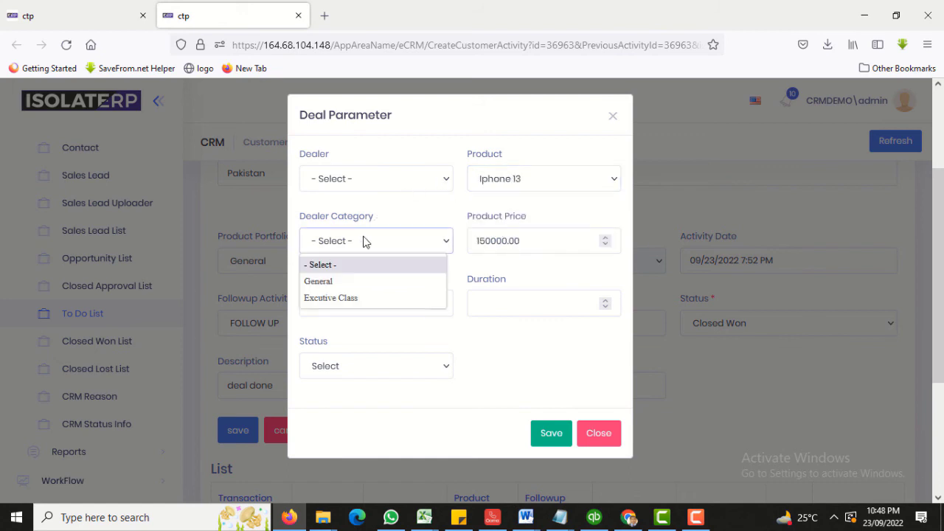
click(331, 282)
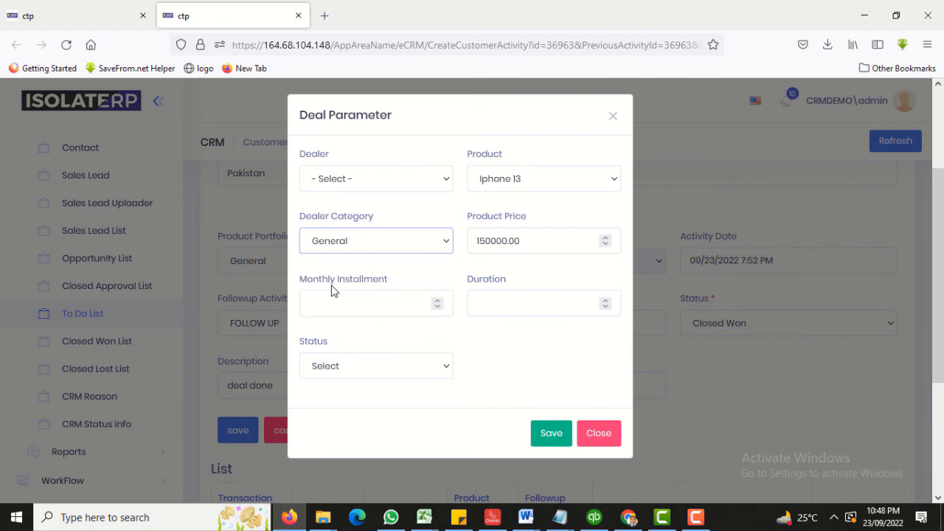
click(552, 242)
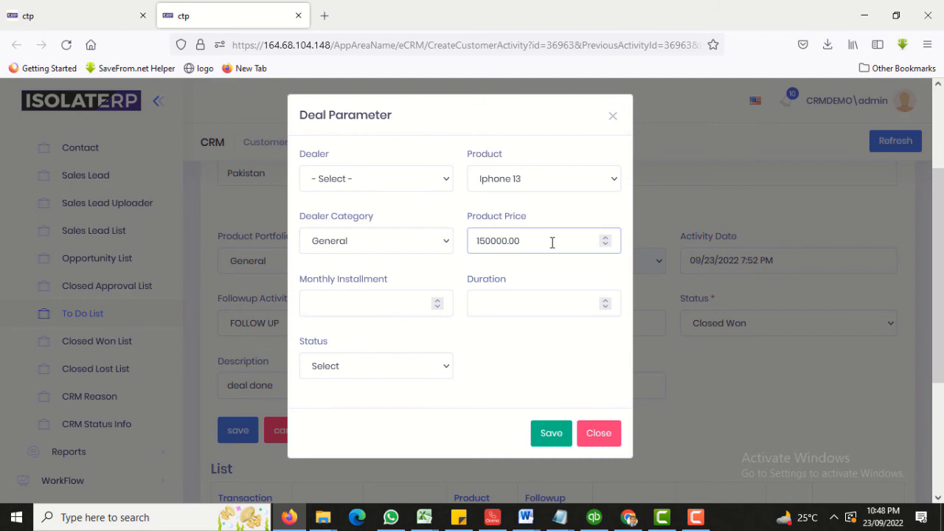
click(380, 312)
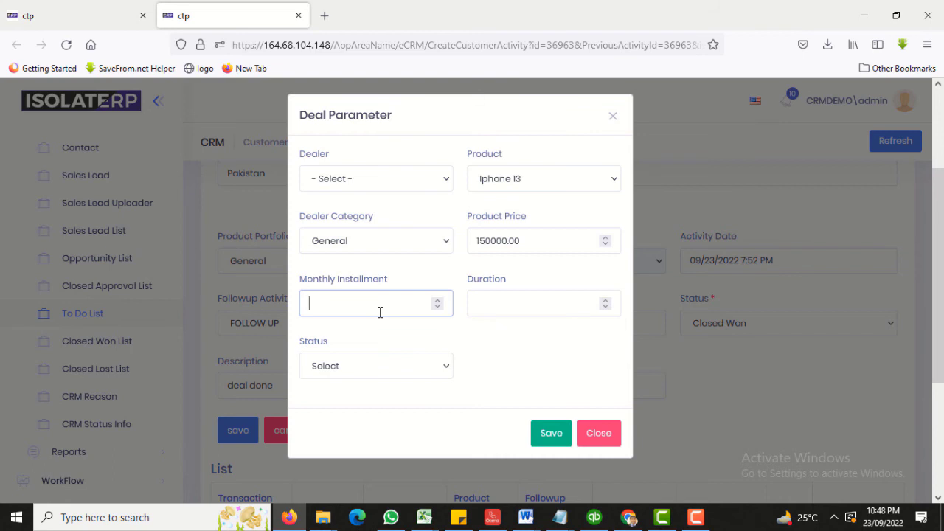
click(493, 299)
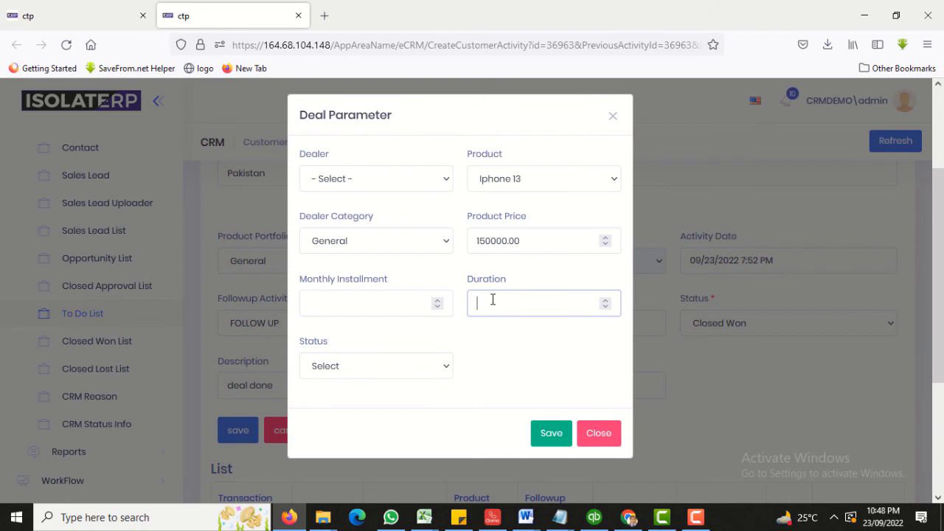
Set the deal status to Active, save, and view the Closed Won List.
click(399, 374)
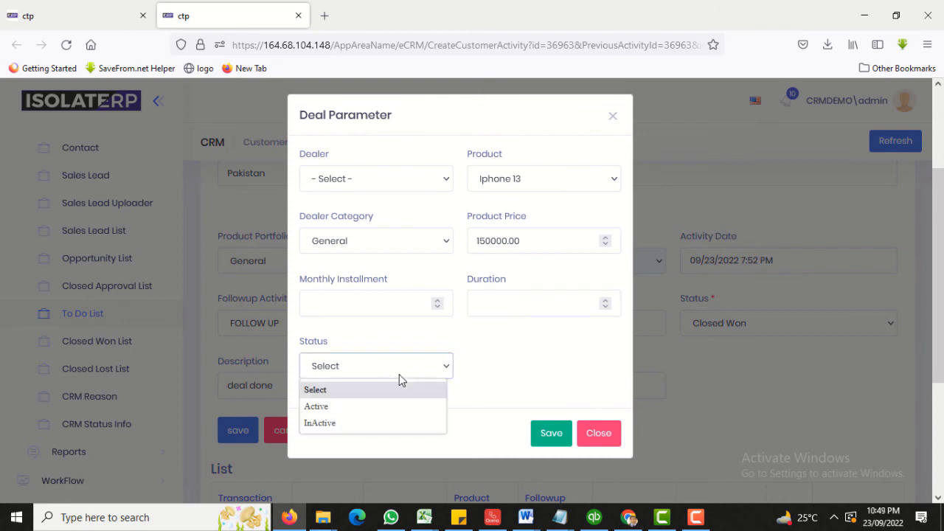
click(343, 407)
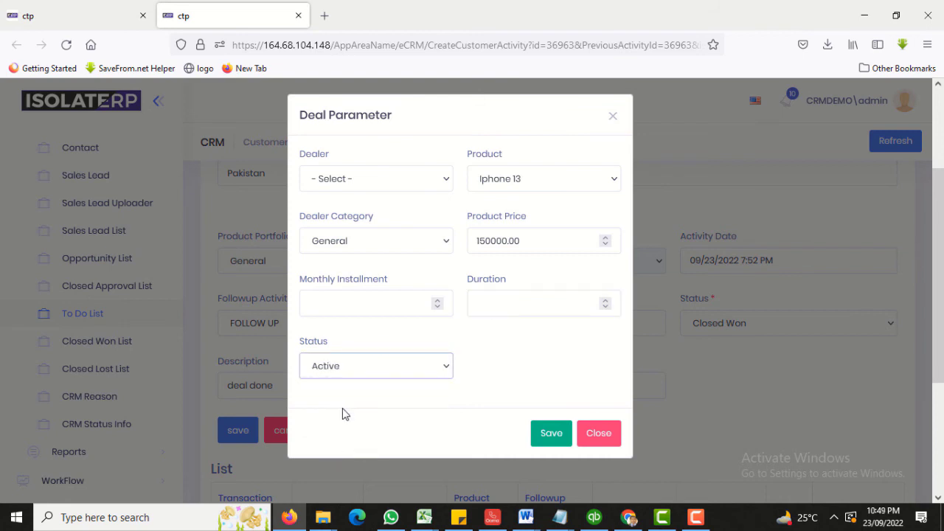
click(555, 435)
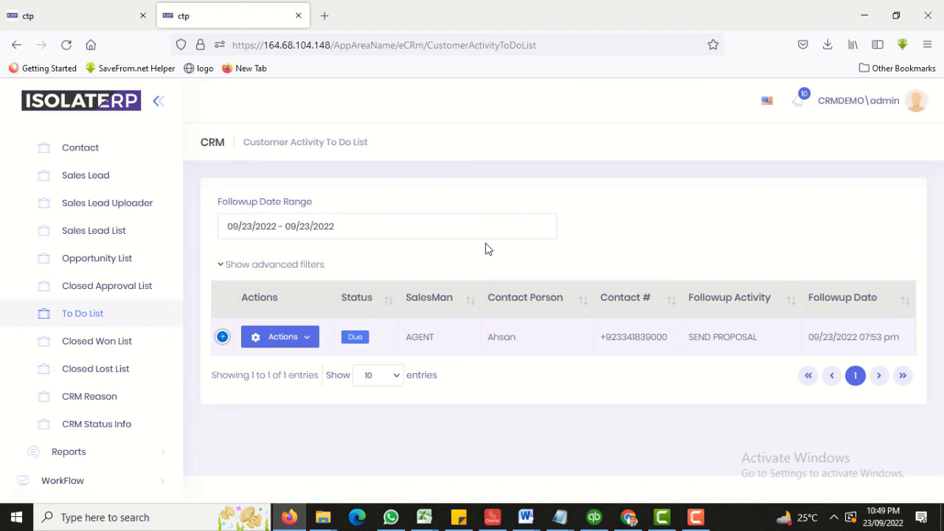
click(97, 341)
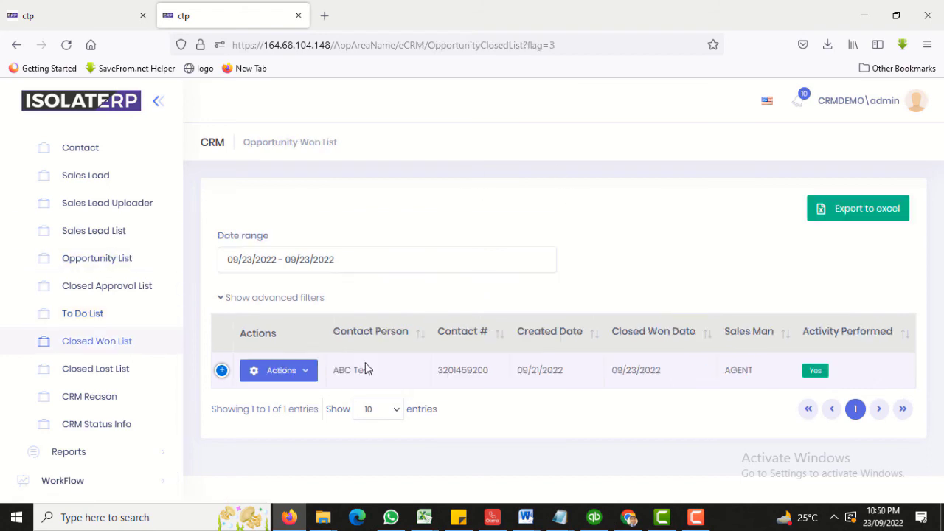
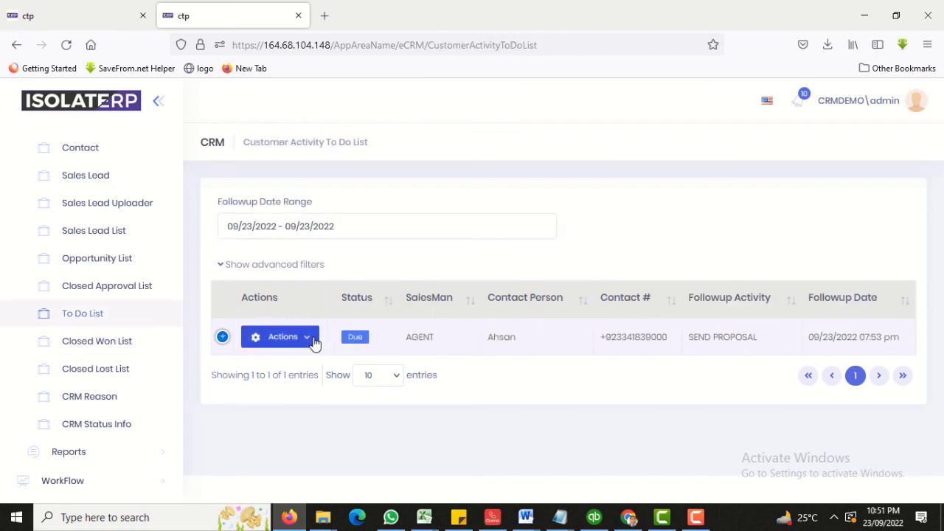
Mark the proposal activity done with Followup Activity FOLLOW UP and Status Closed Lost.
click(314, 344)
click(288, 304)
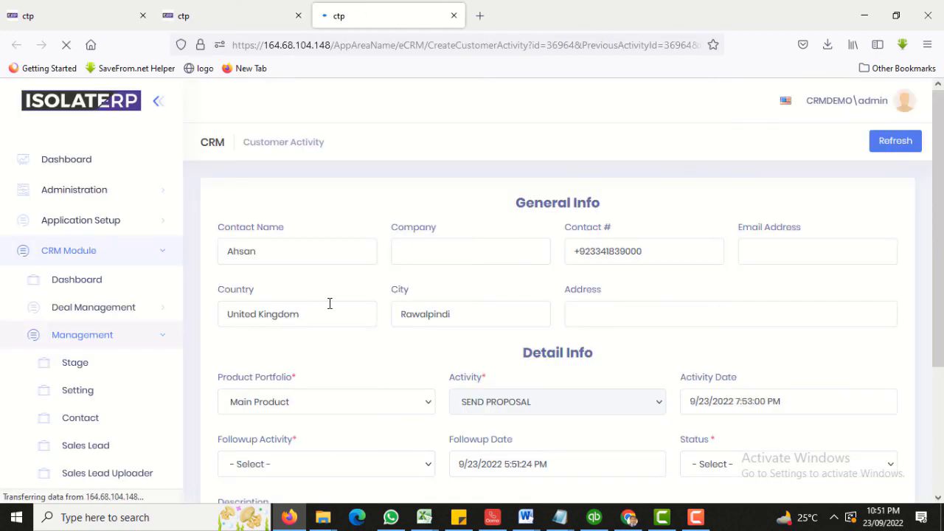
scroll(329, 304, down, 2)
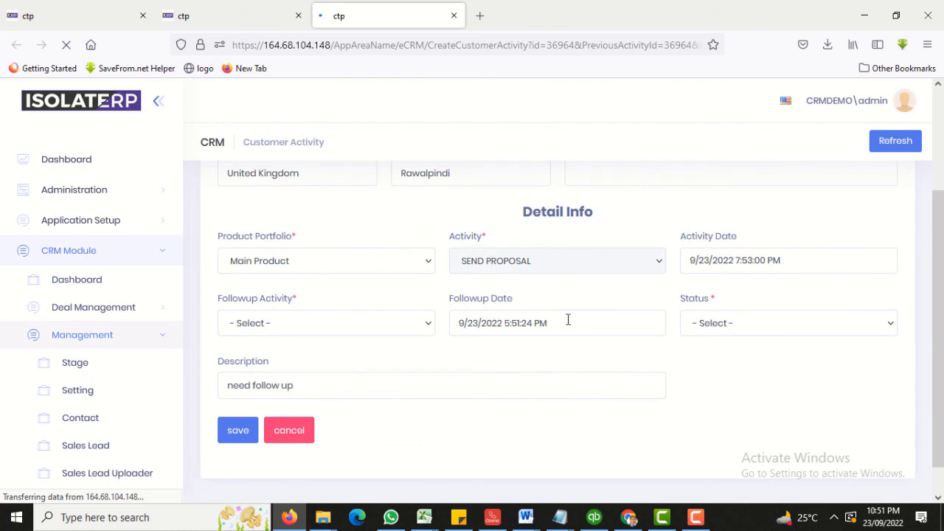
click(339, 326)
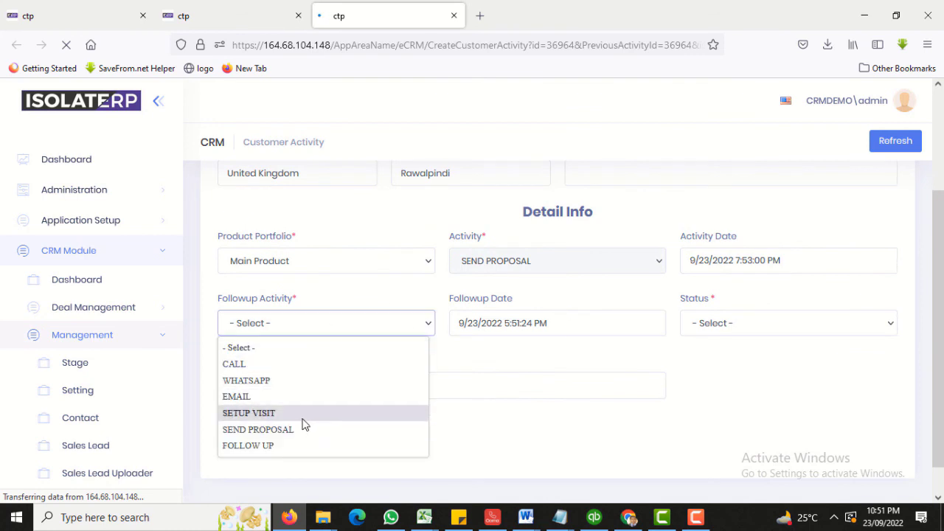
click(295, 453)
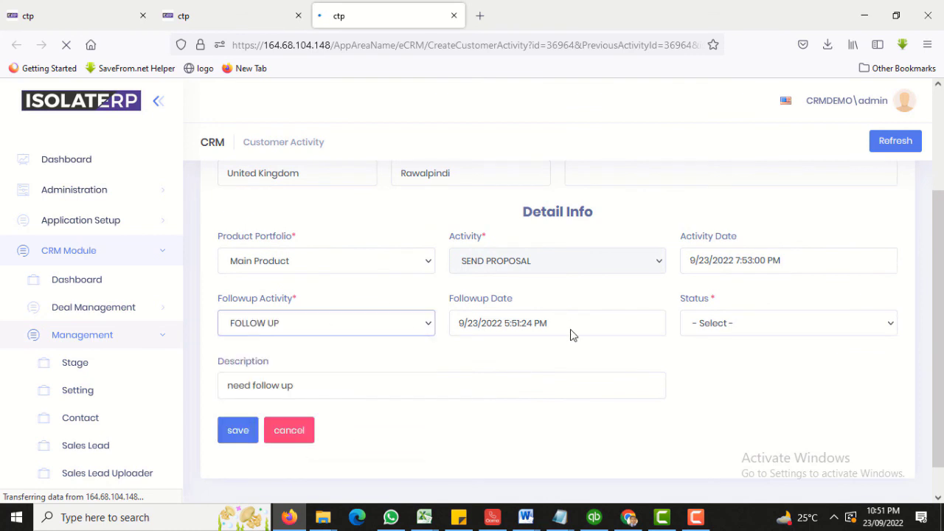
click(742, 327)
click(706, 417)
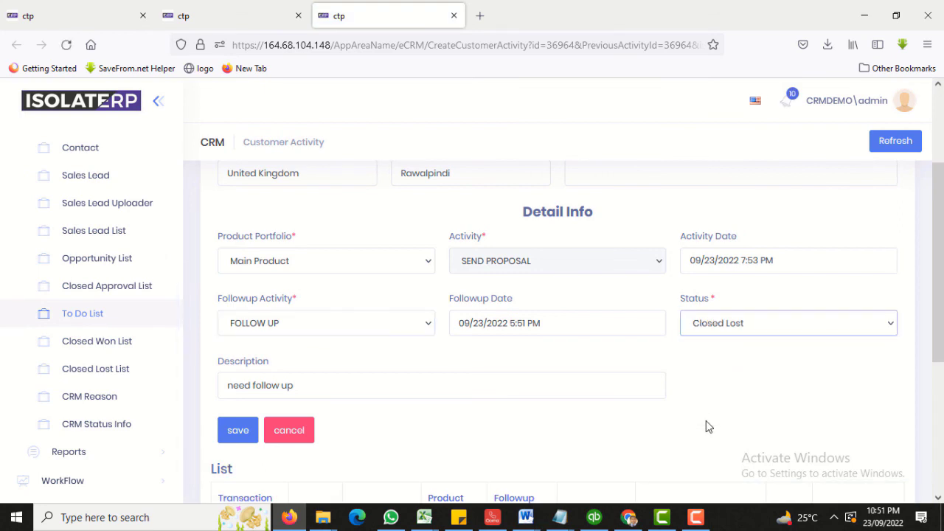
Replace the description "need follow up" with "not interested".
scroll(444, 383, down, 2)
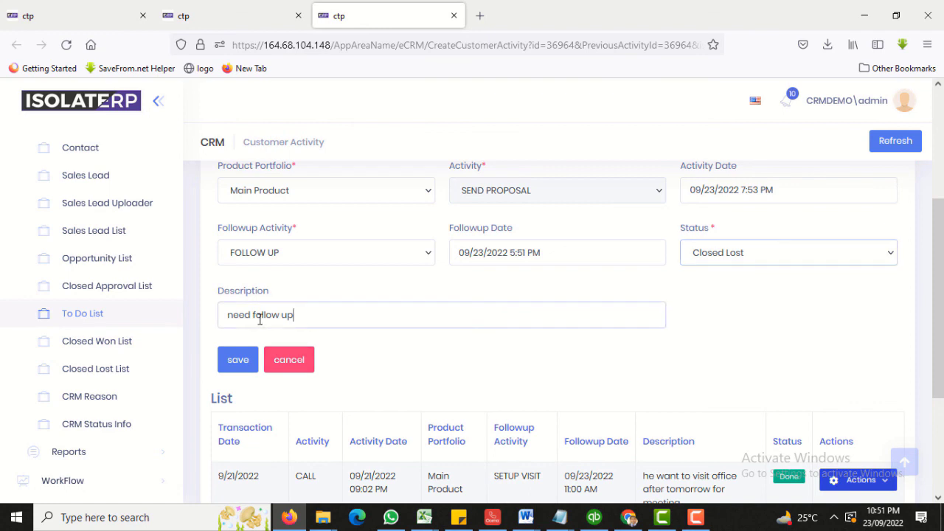
drag(320, 315, 224, 319)
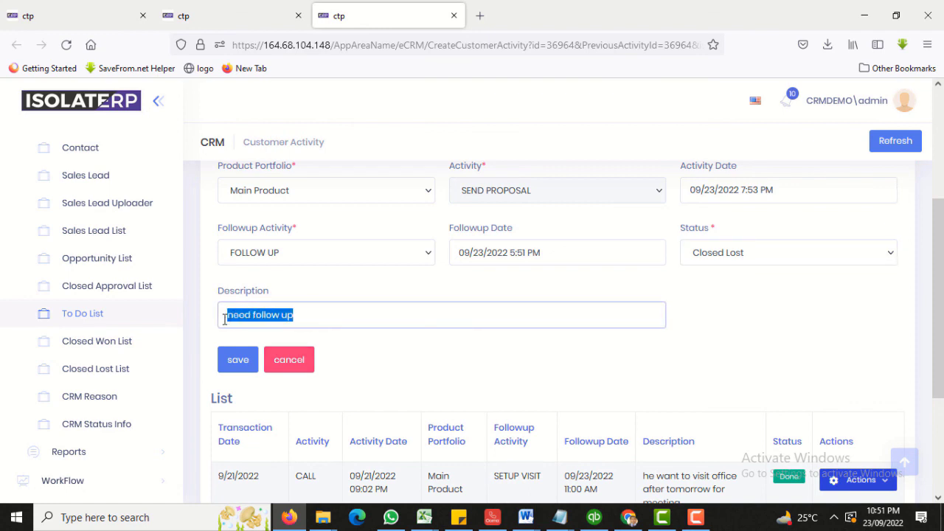
text(clos)
key(BackSpace)
key(BackSpace)
key(BackSpace)
key(BackSpace)
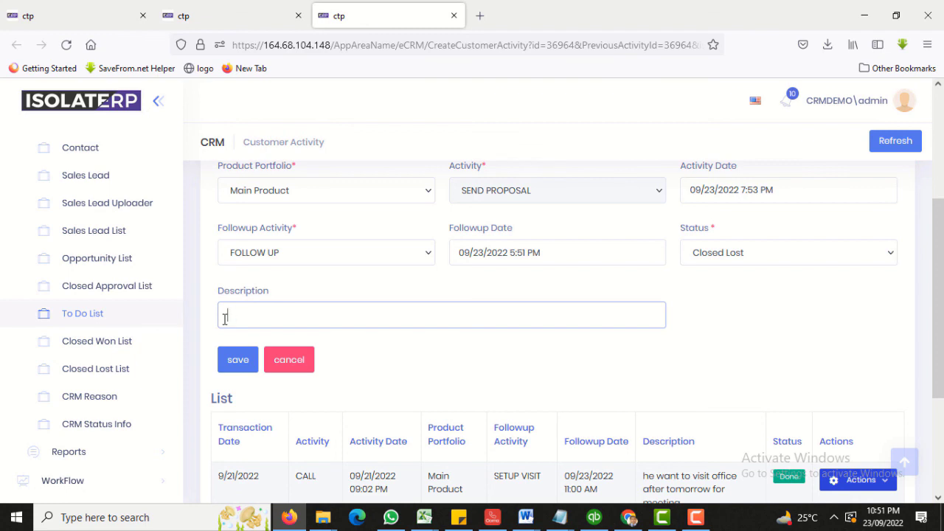
text(not in)
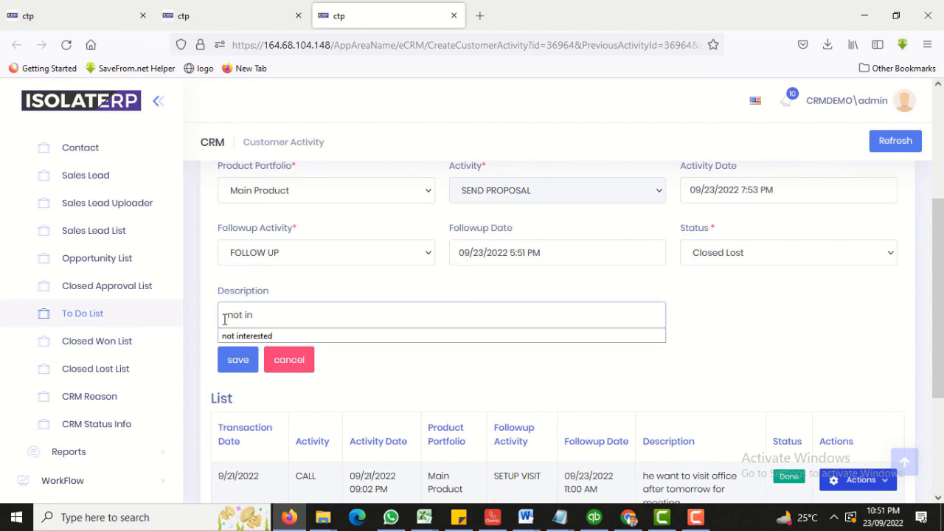
key(Down)
key(Return)
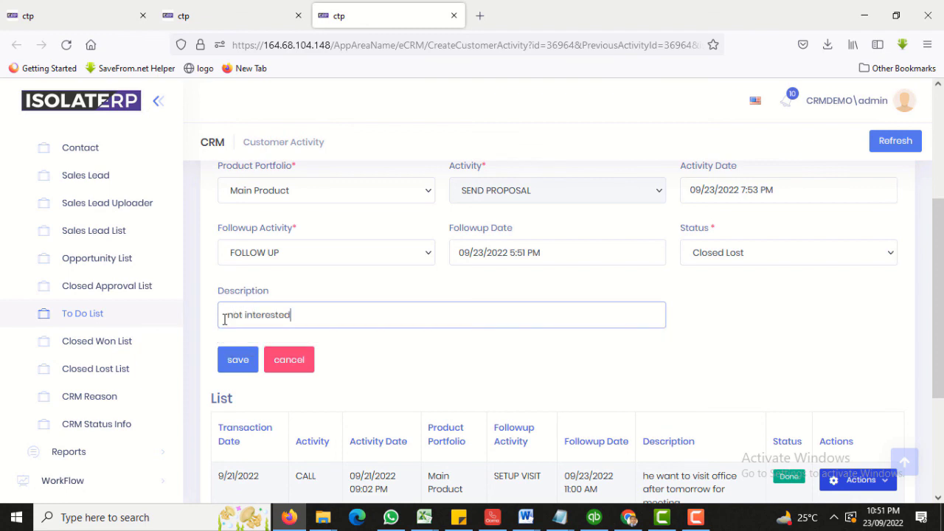
Save the closed-lost activity and choose Interested in other Project as the closing reason.
click(237, 362)
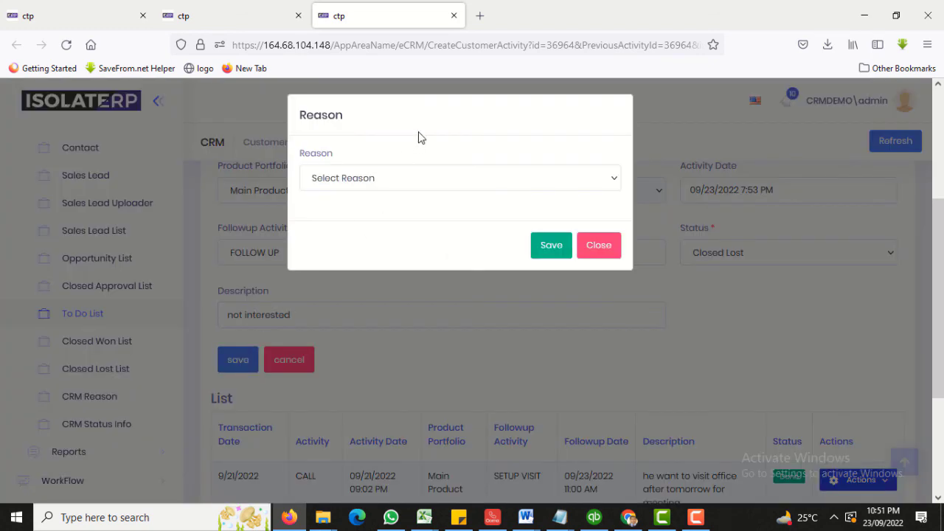
click(351, 182)
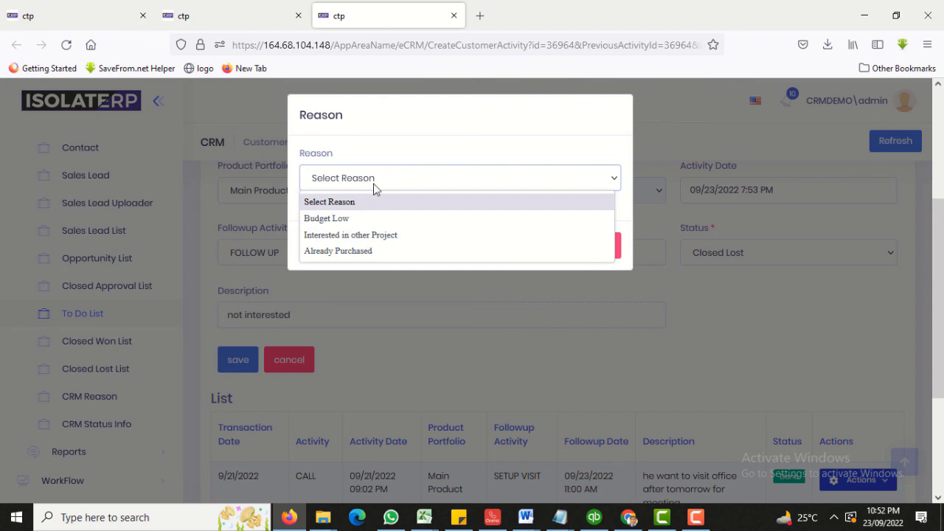
click(358, 219)
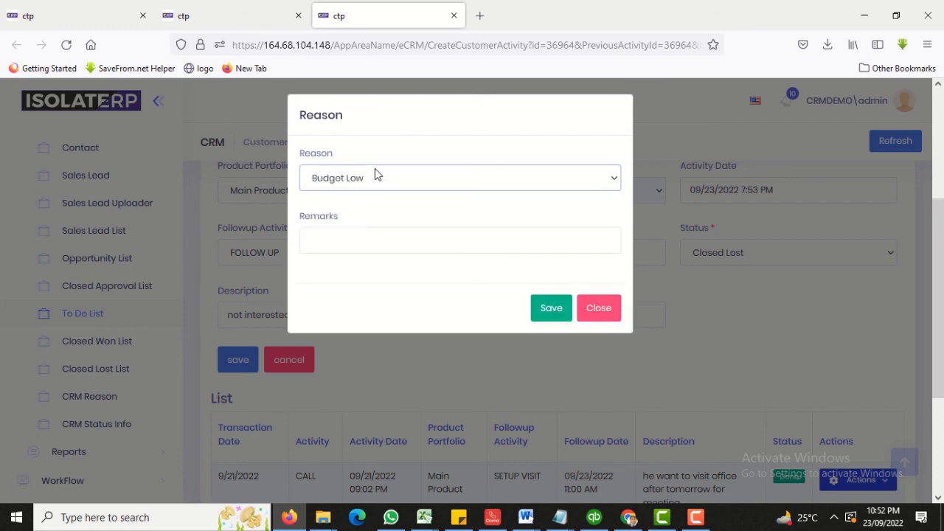
click(375, 175)
click(354, 234)
Enter the remark "client is not interested in this deal" and save the reason.
click(354, 247)
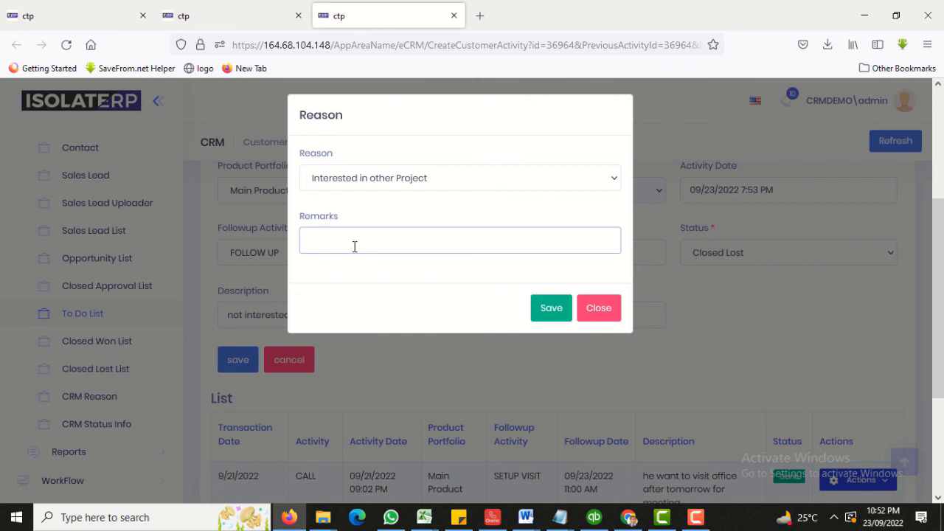
text(client is not interested in this deal)
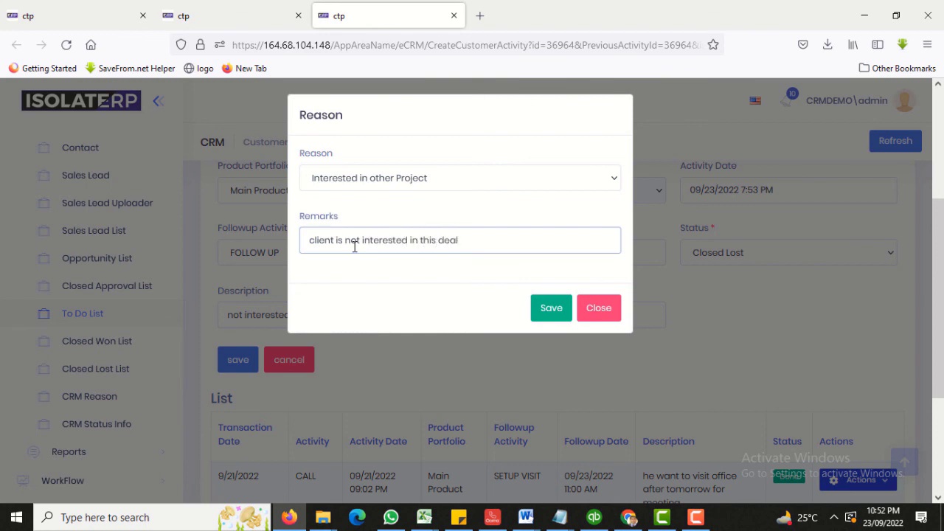
click(534, 309)
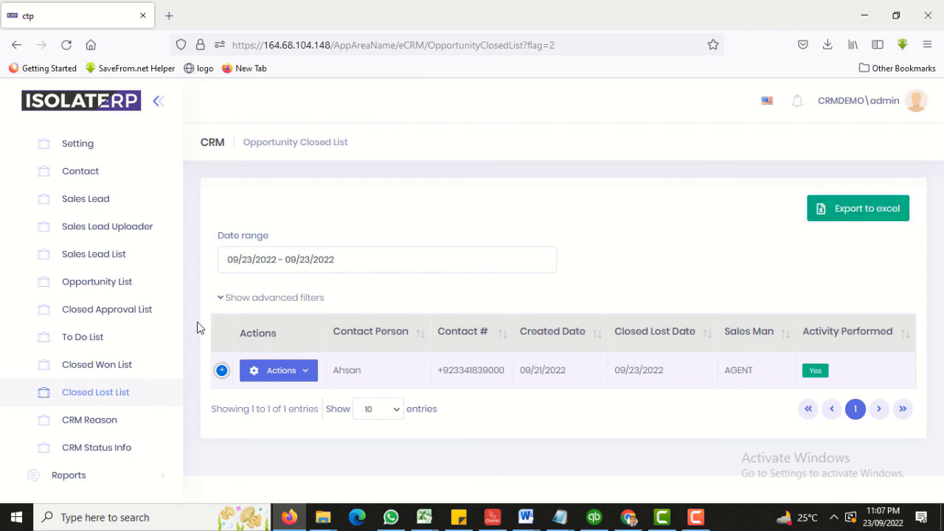
Set the Closed Lost List date range to Last 30 days and show advanced filters.
click(379, 264)
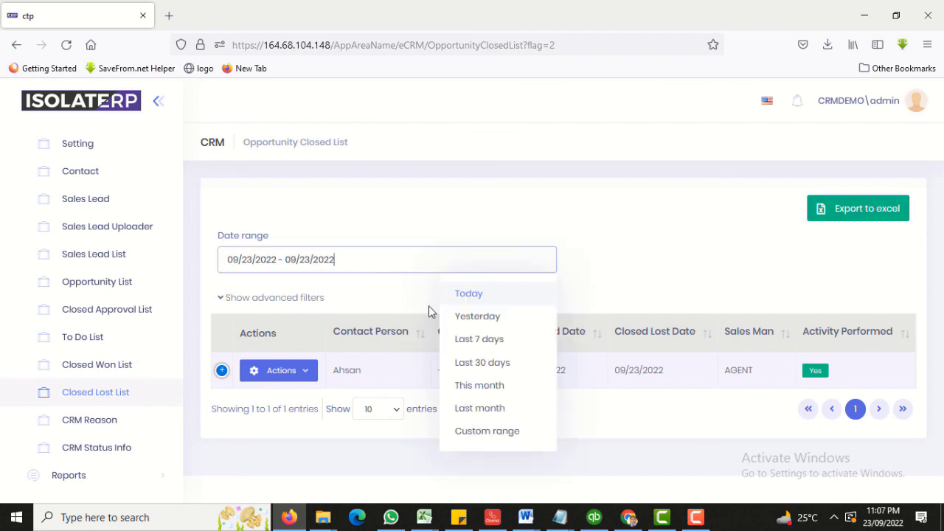
click(482, 362)
click(305, 298)
scroll(506, 357, down, 2)
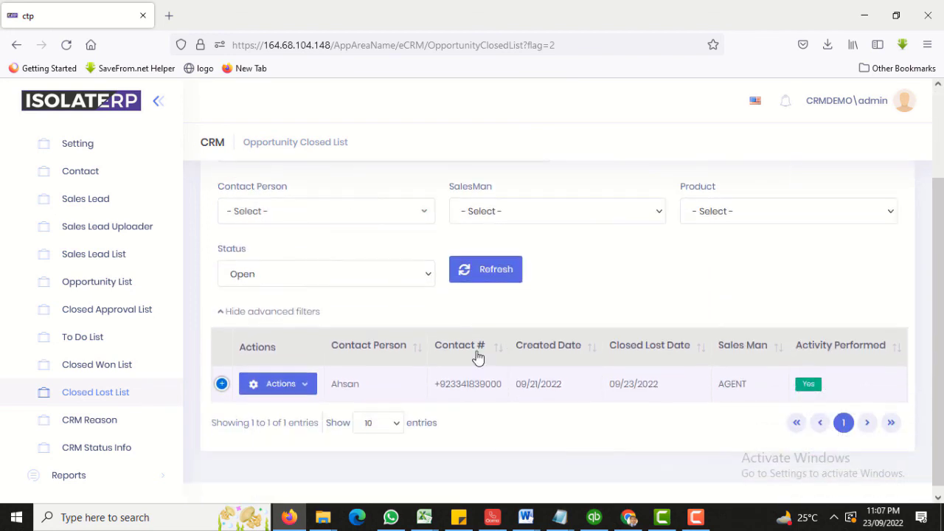
Review the contact person, salesman and product filters, keep status Open, and refresh the list.
click(310, 214)
click(369, 214)
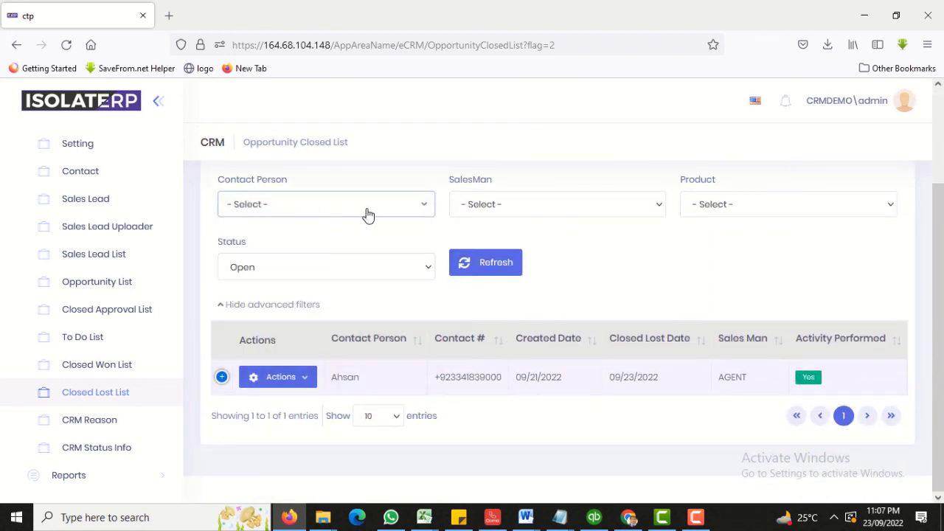
click(568, 213)
click(571, 214)
click(704, 212)
click(702, 211)
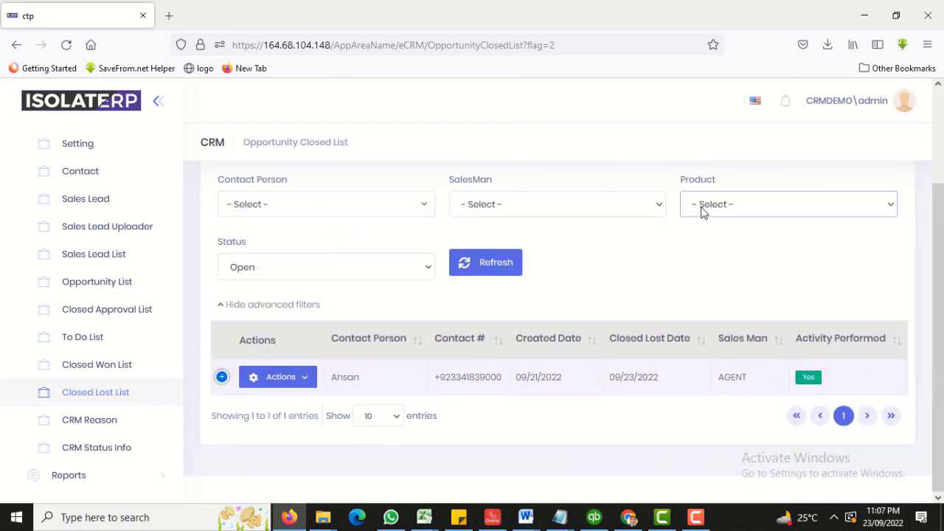
click(354, 267)
click(571, 282)
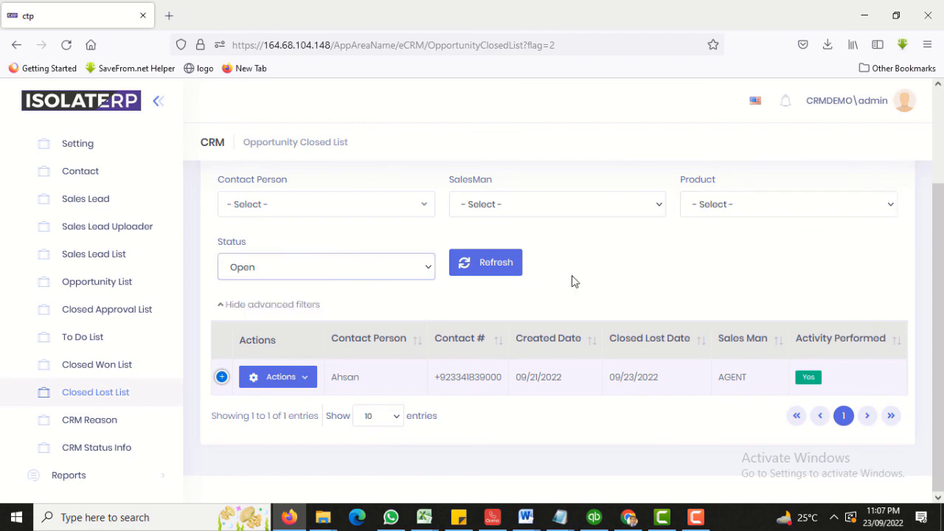
click(480, 259)
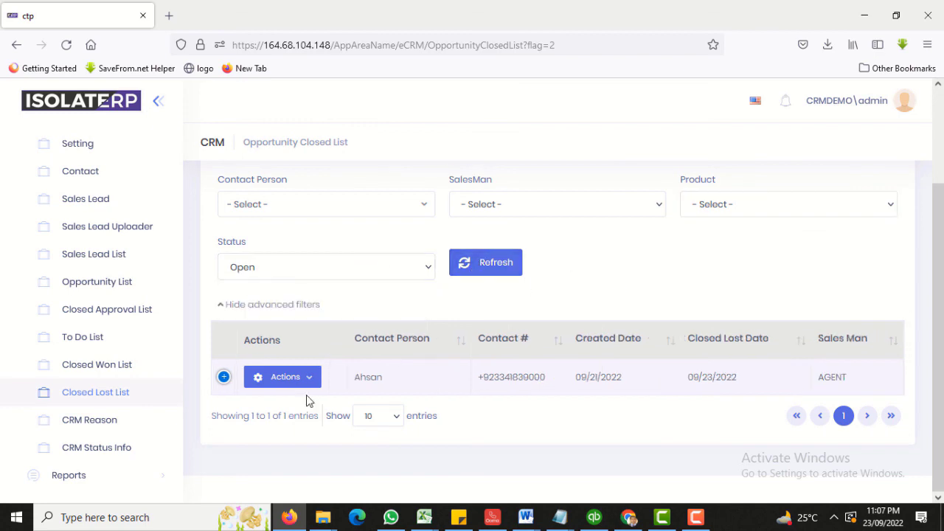